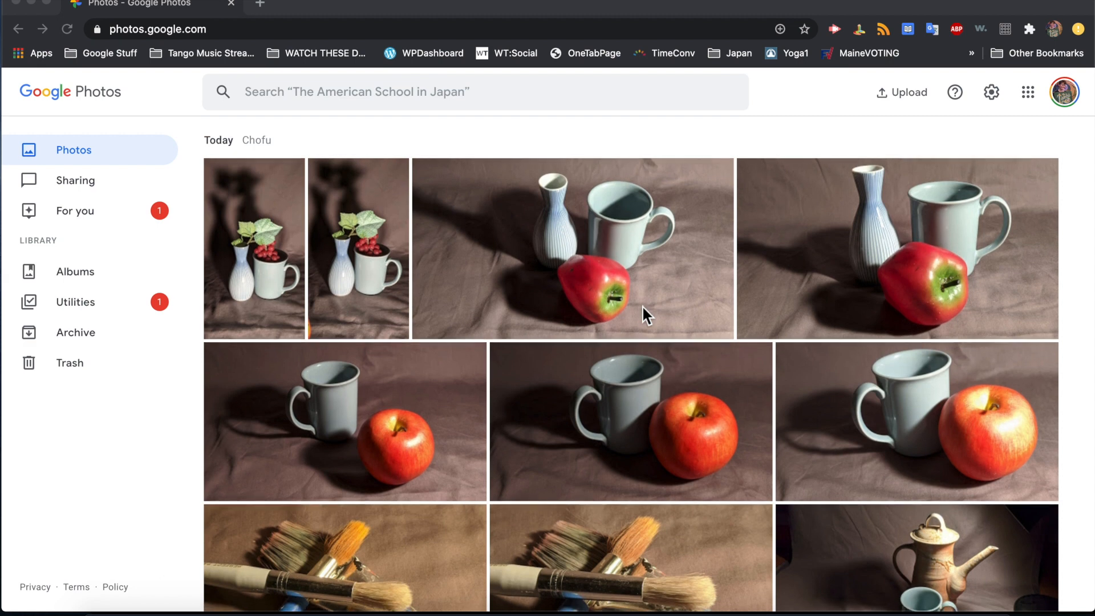
Select the 53 still-life photos, from the first shot through the last teapot photo.
scroll(642, 304, down, 1)
scroll(642, 307, down, 3)
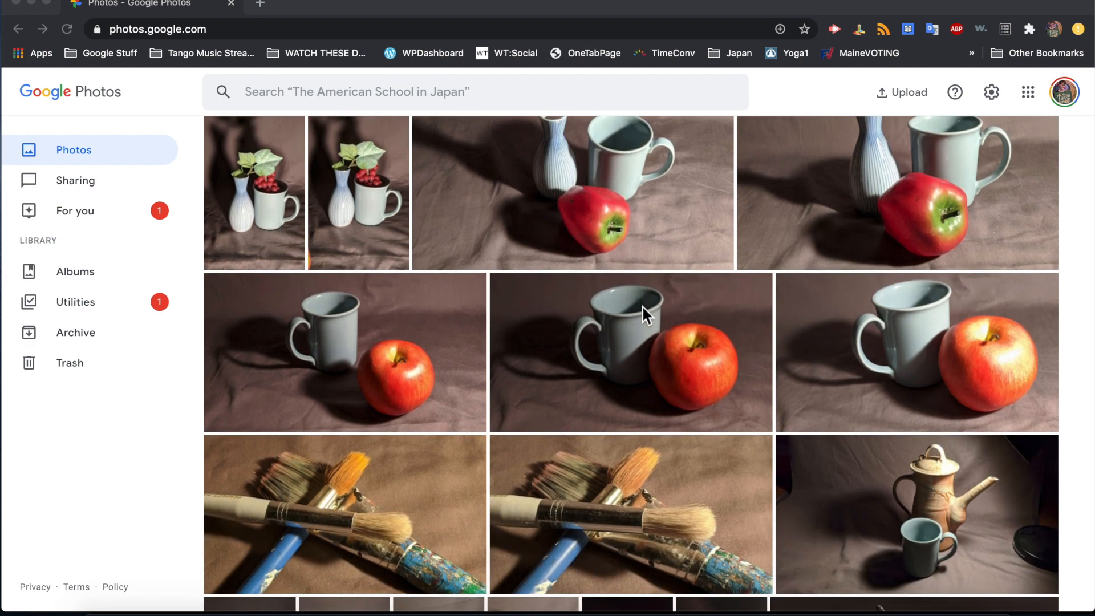
scroll(642, 307, down, 7)
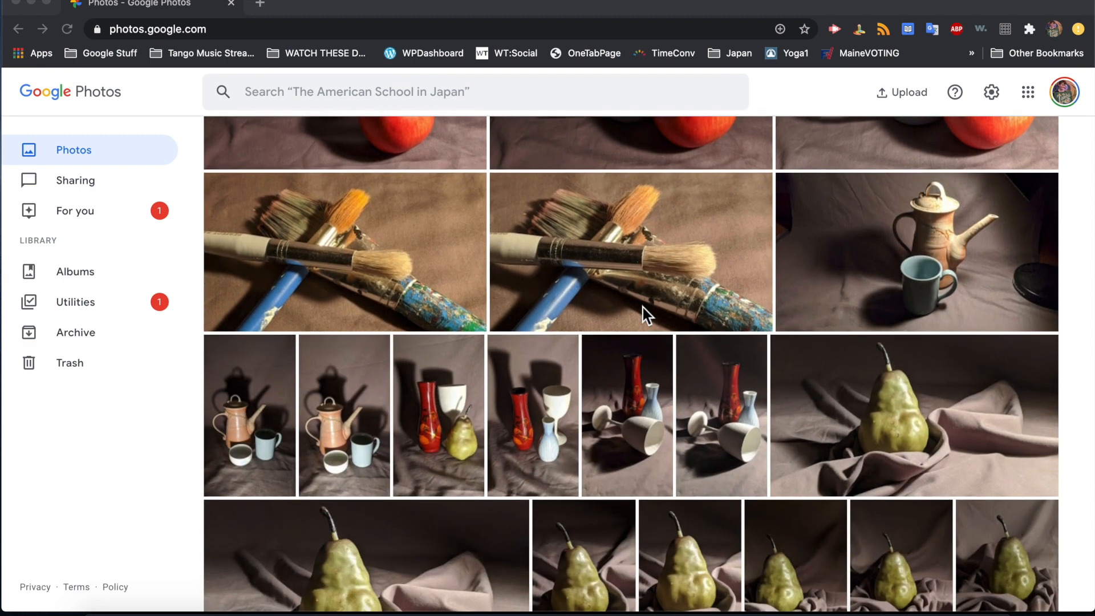
scroll(642, 307, up, 4)
scroll(642, 307, up, 5)
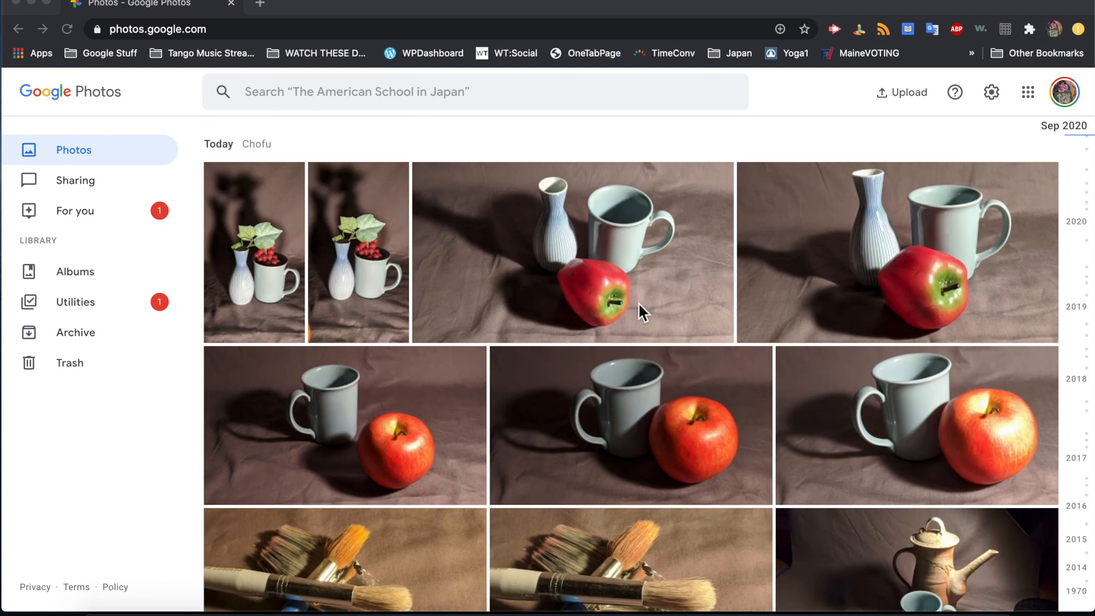
click(229, 190)
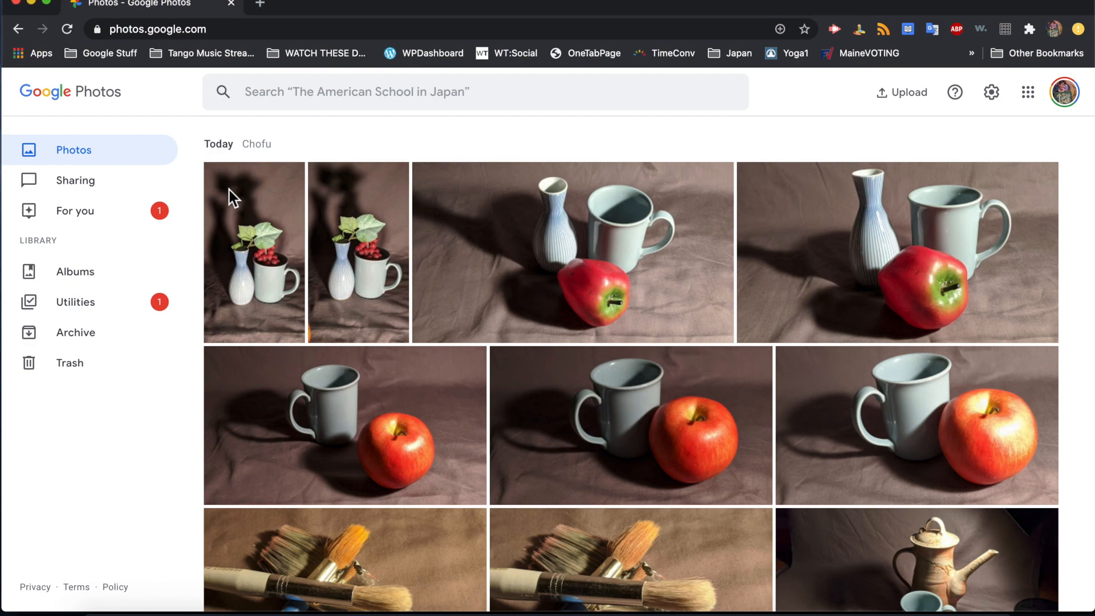
click(219, 179)
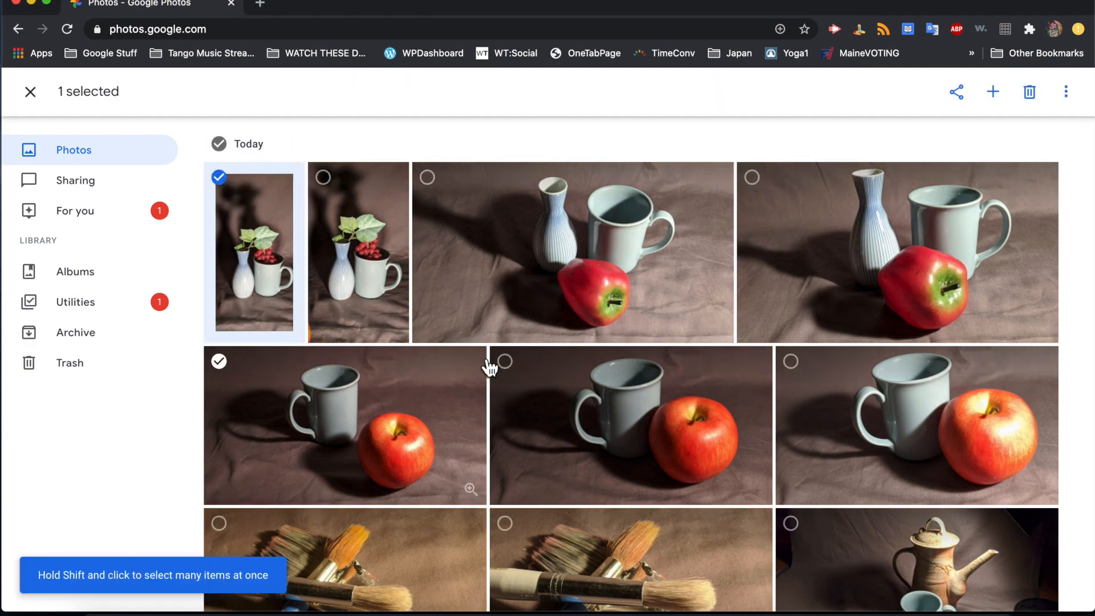
scroll(483, 357, down, 10)
scroll(484, 357, down, 20)
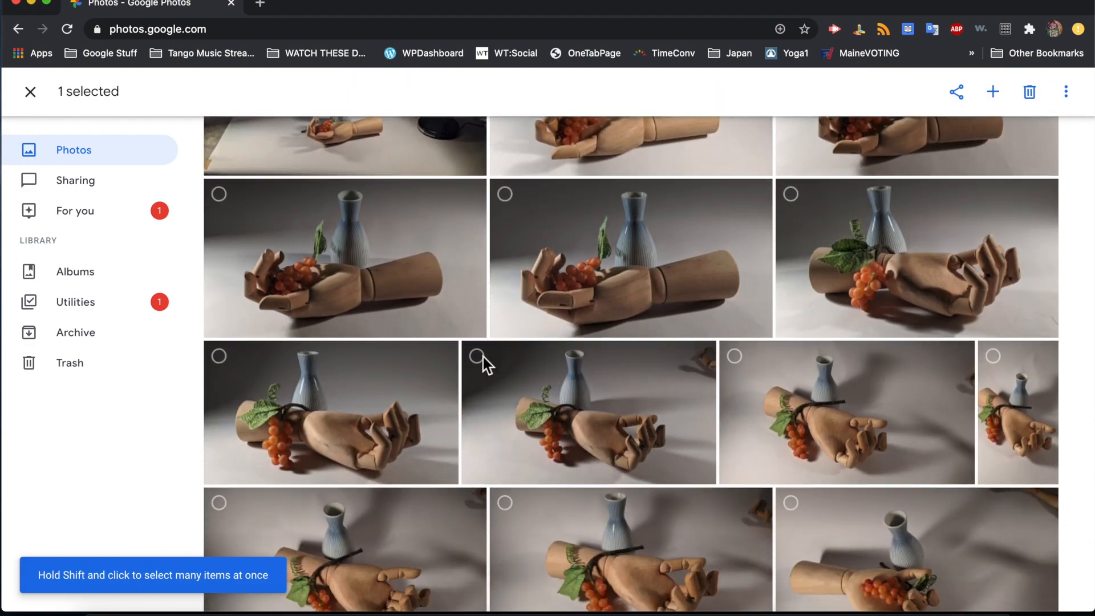
scroll(484, 357, down, 4)
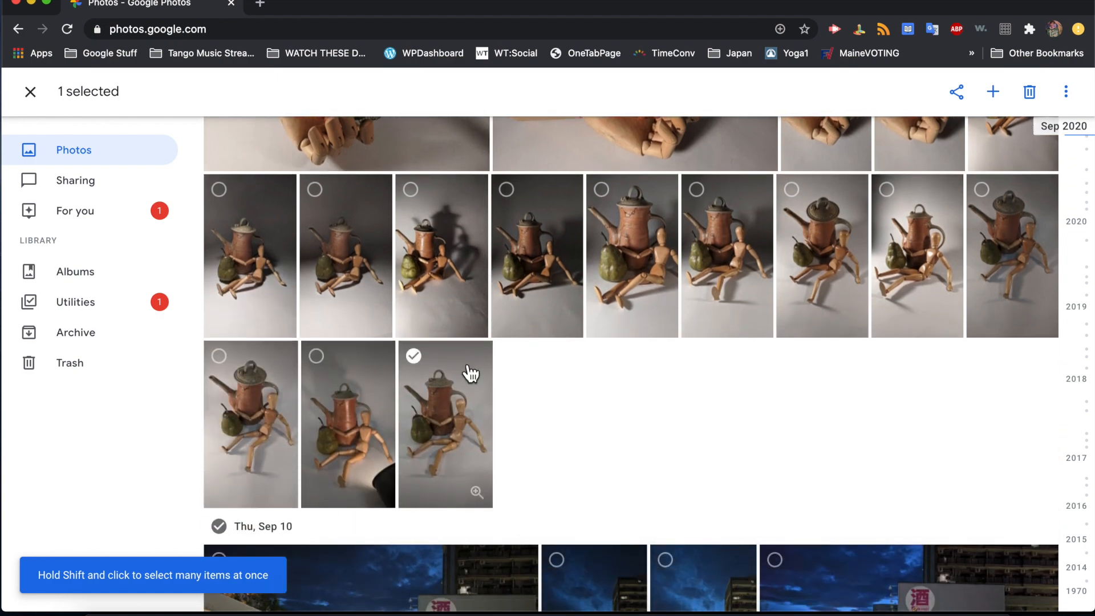
shift+click(419, 361)
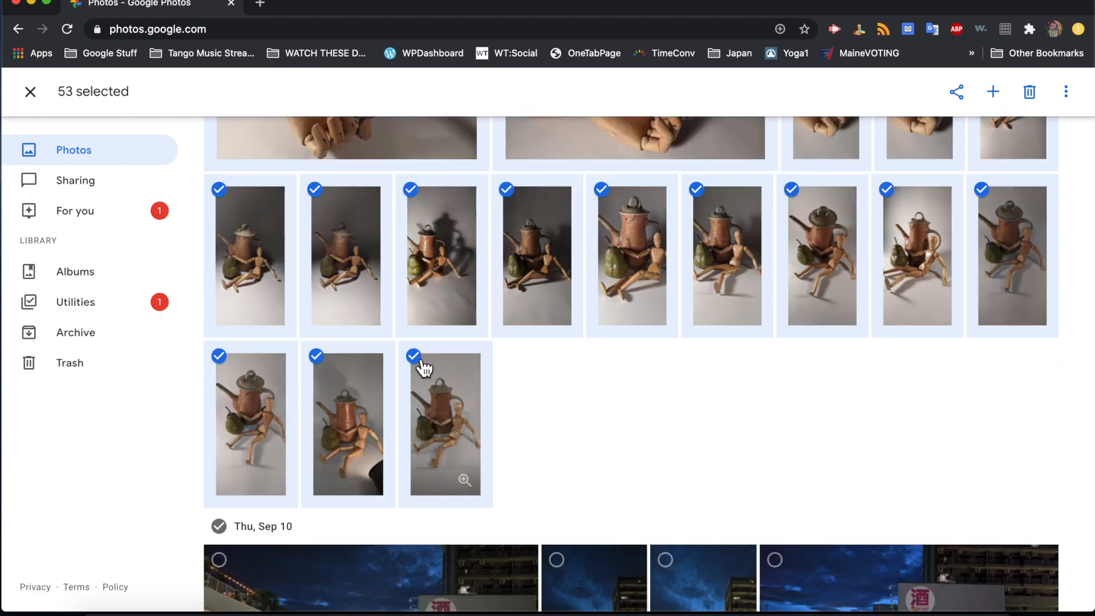
Download the 53 selected photos as the Photos (2).zip archive.
click(1067, 94)
click(1005, 104)
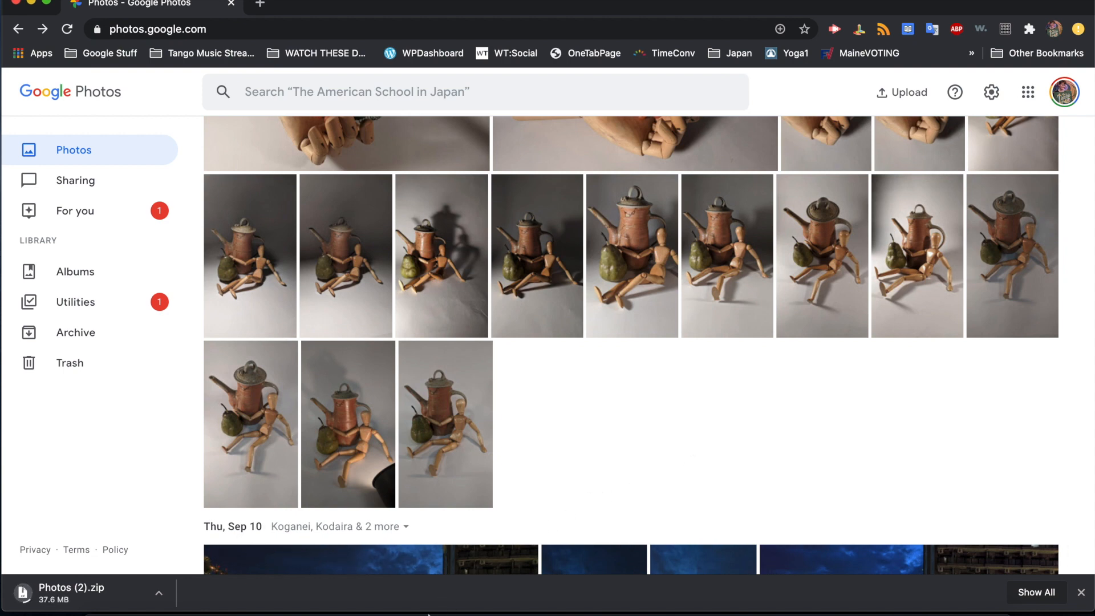
mouse_move(421, 604)
Open Creative Cloud and scroll its All apps list to locate Lightroom Classic.
click(783, 0)
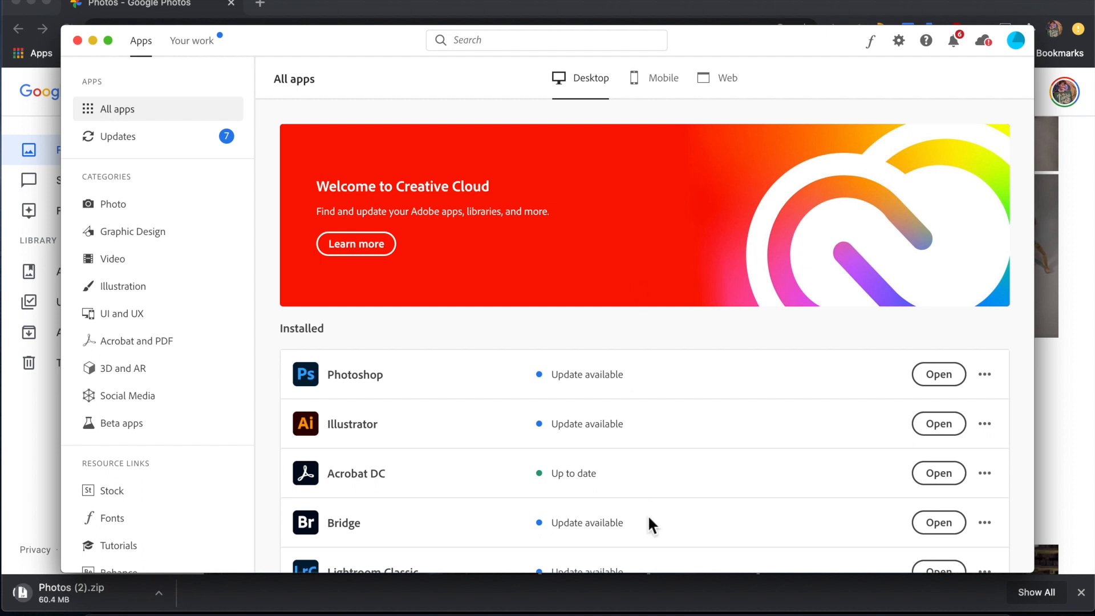
scroll(663, 491, down, 5)
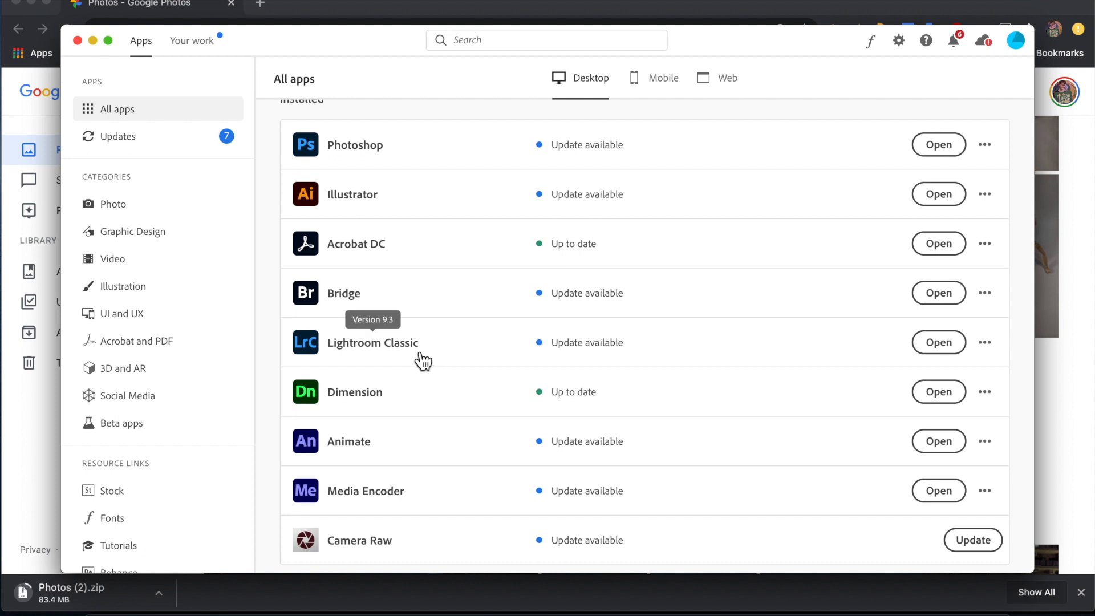
scroll(422, 361, down, 10)
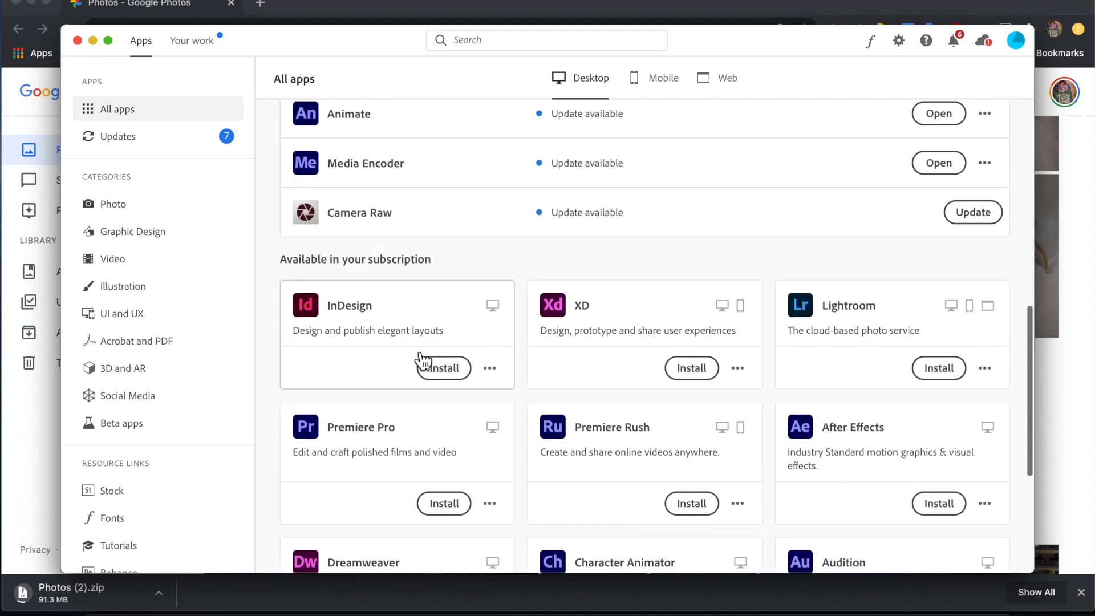
scroll(423, 361, down, 2)
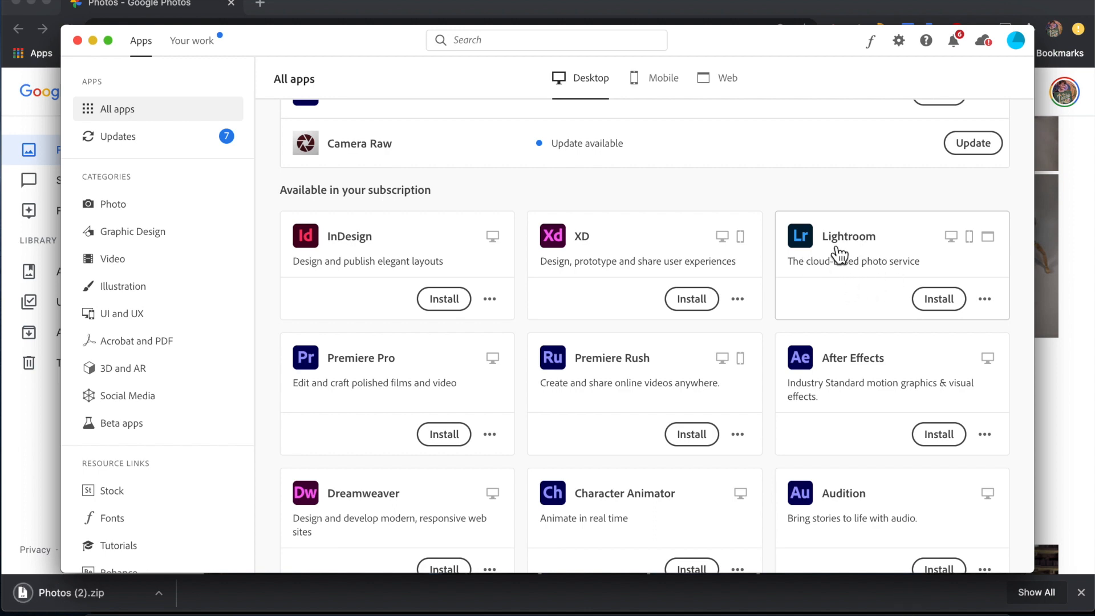
scroll(841, 254, up, 6)
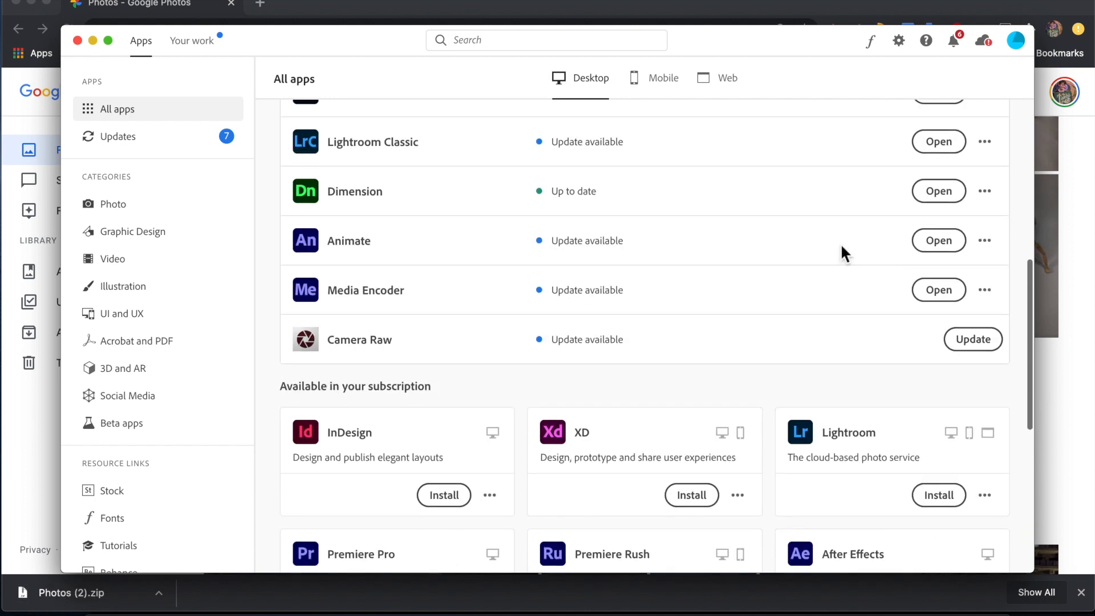
scroll(842, 247, up, 4)
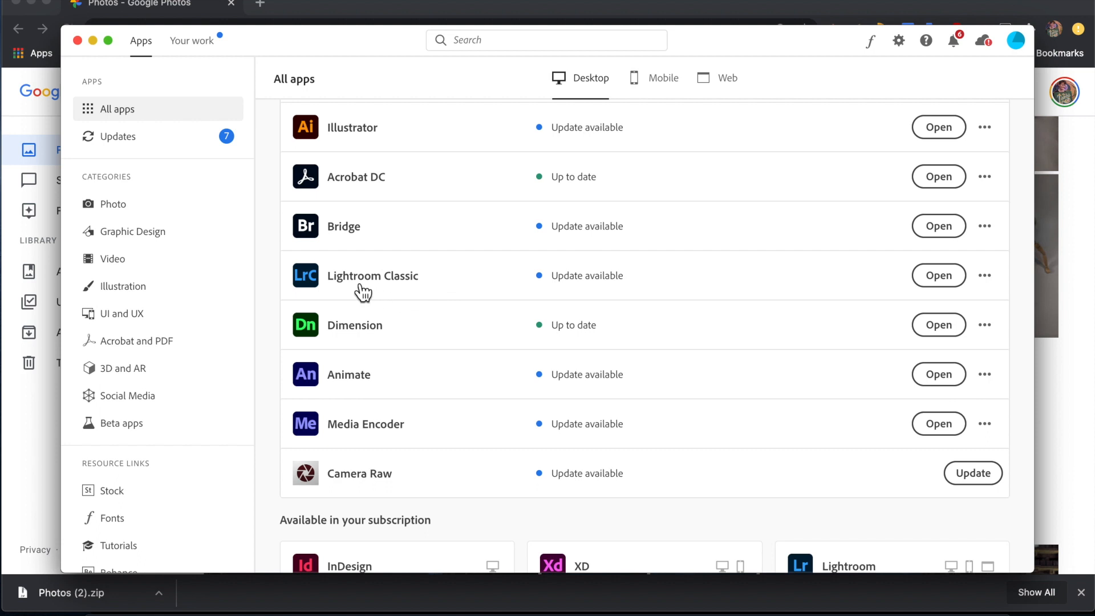
mouse_move(360, 289)
Minimize Creative Cloud and bring Lightroom Classic to the front.
click(93, 40)
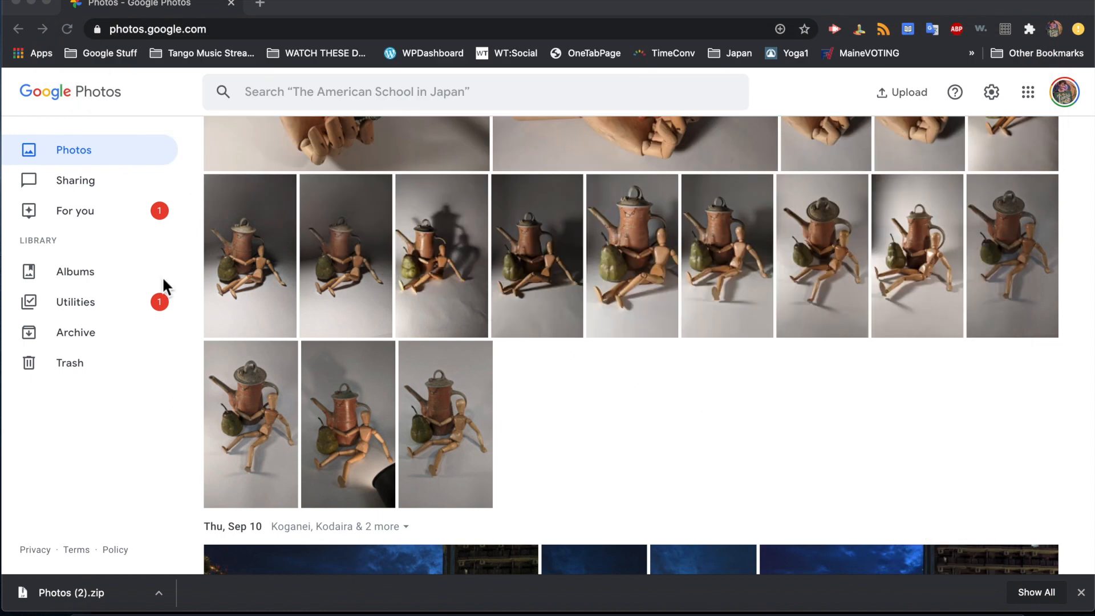
mouse_move(386, 593)
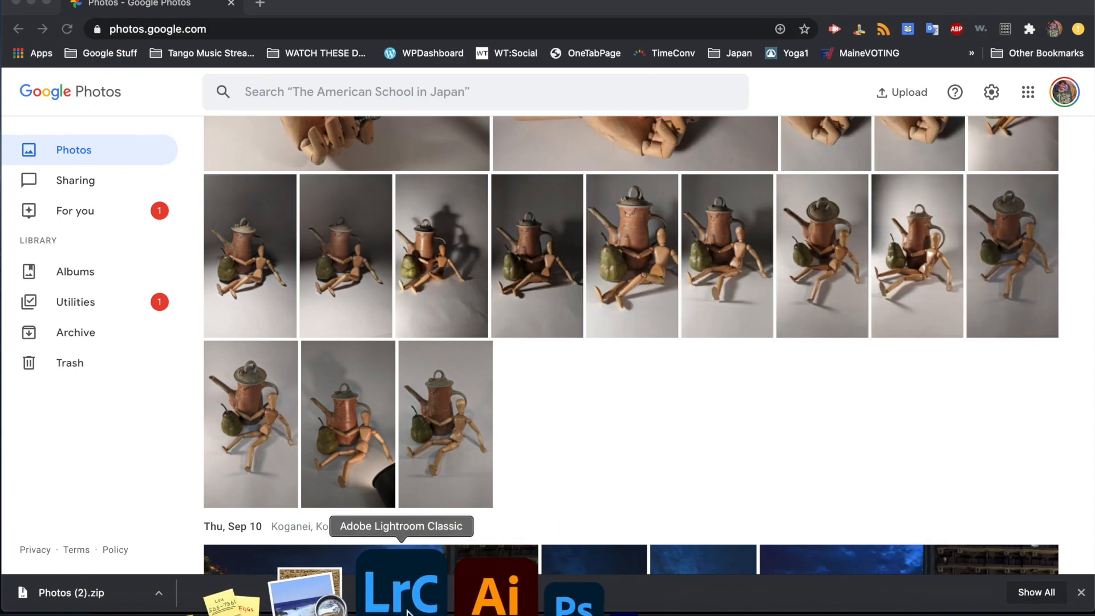
click(385, 593)
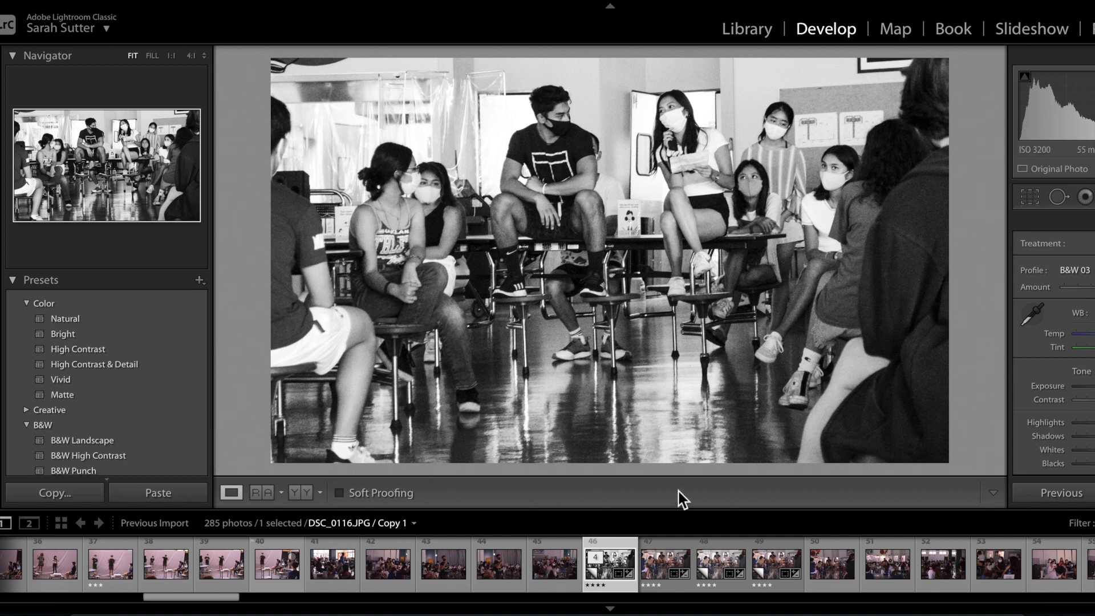
Unpack Photos (2).zip from the Downloads stack, then go back to Lightroom's File menu.
mouse_move(855, 612)
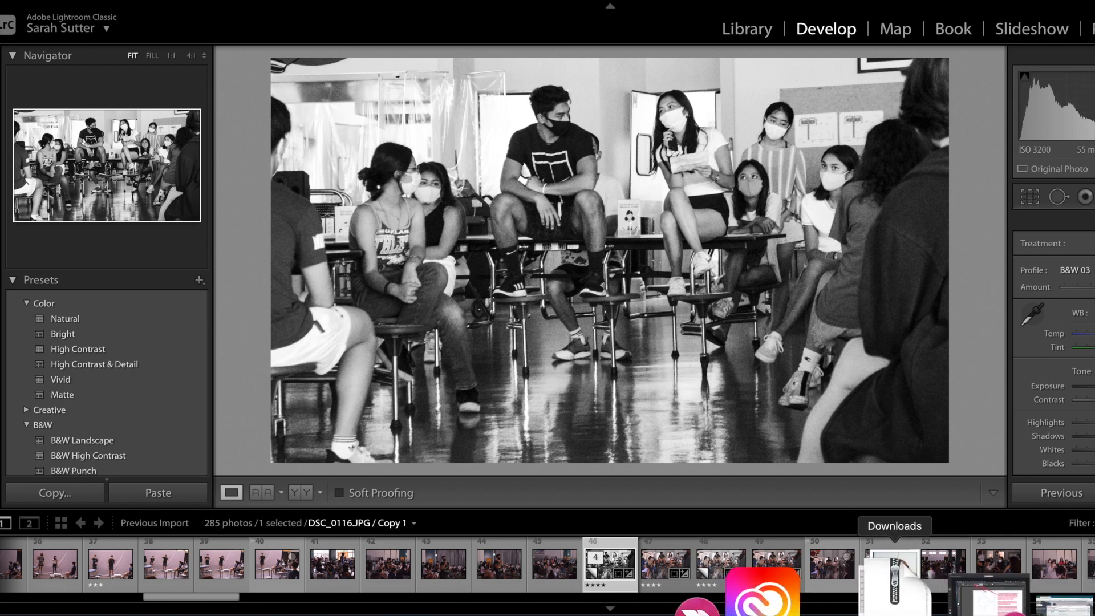
click(896, 606)
click(915, 517)
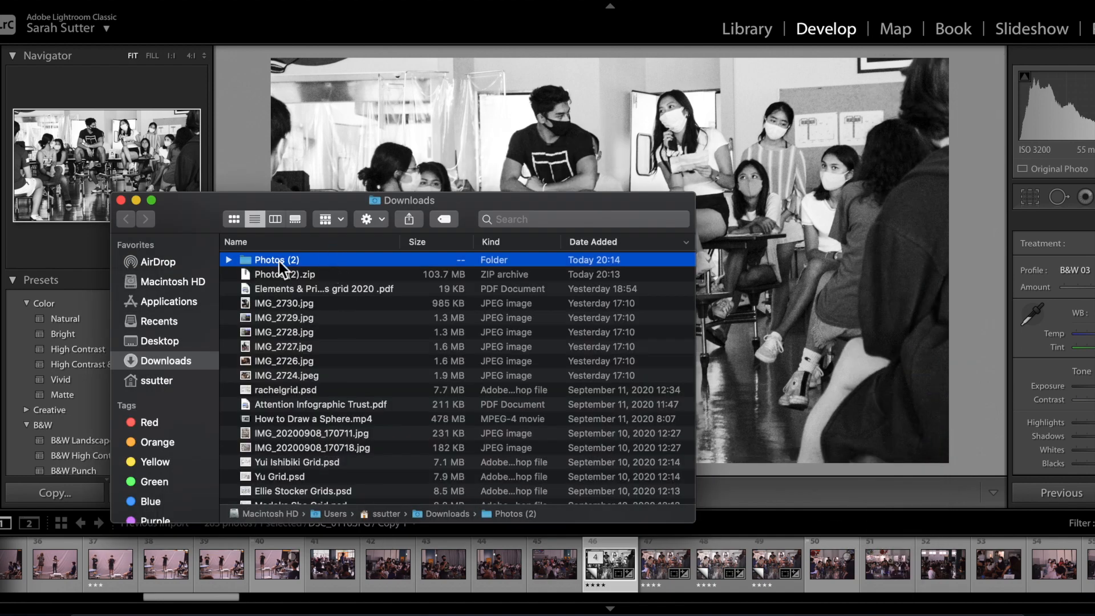
click(157, 5)
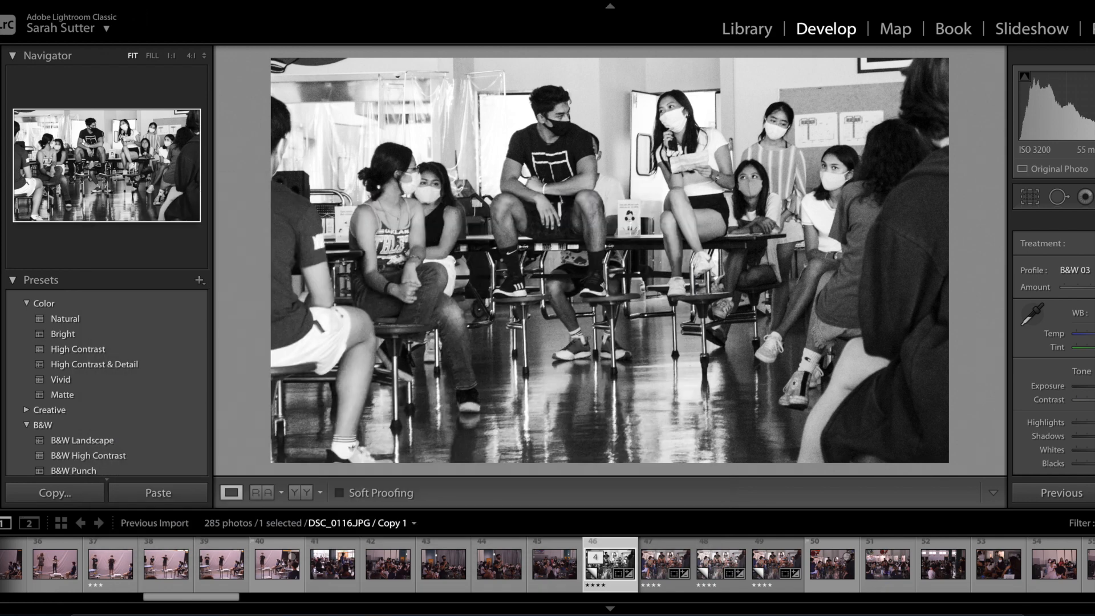
click(158, 0)
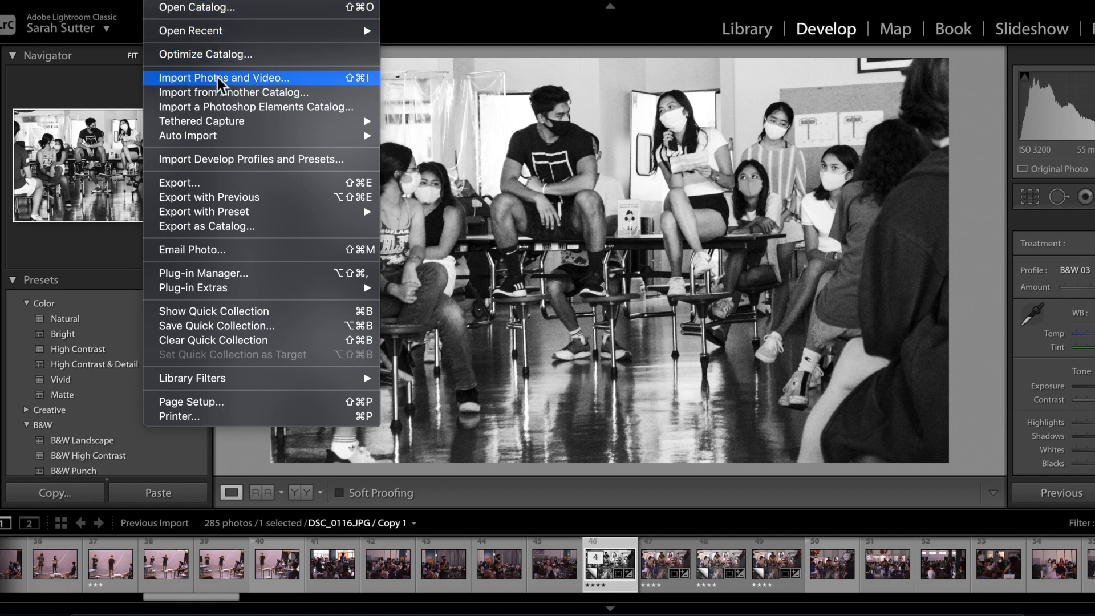
Import all 53 photos from Downloads > Photos (2) into the catalog using Add.
click(298, 77)
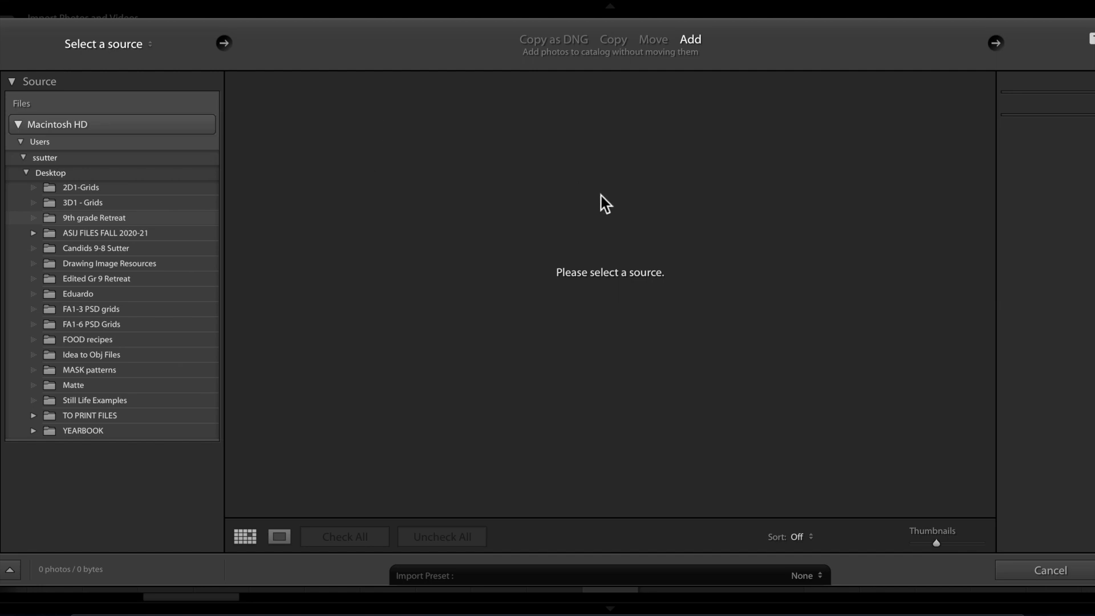
click(25, 174)
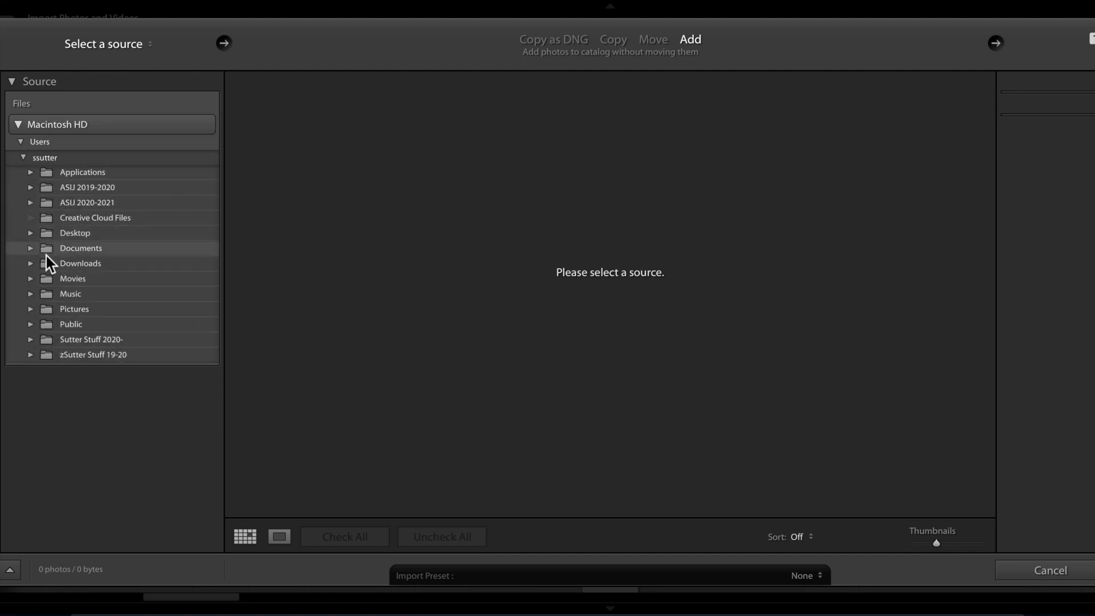
click(30, 265)
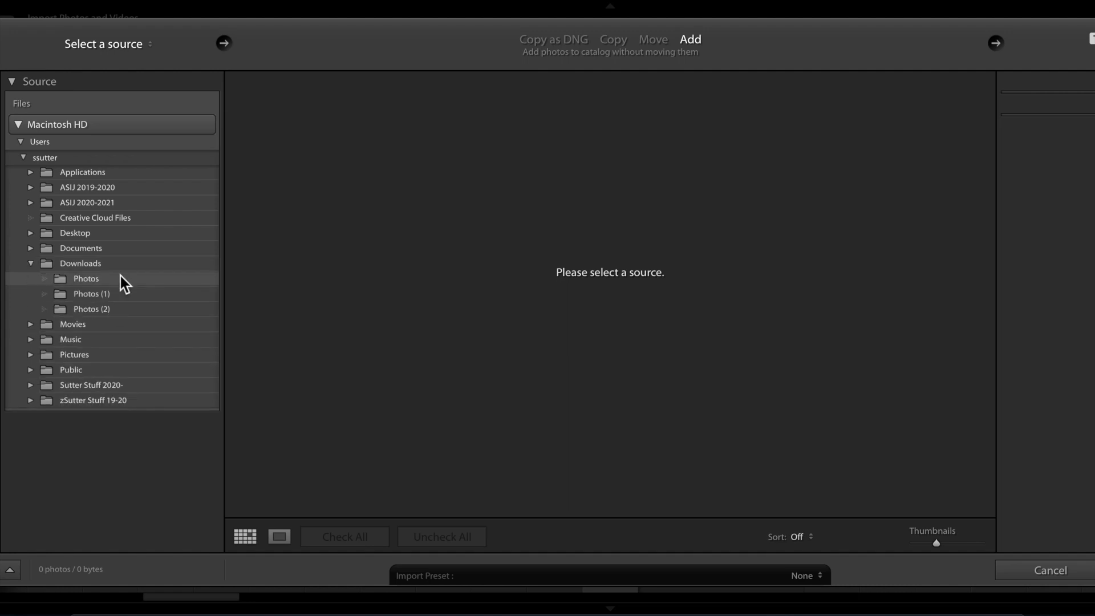
click(118, 313)
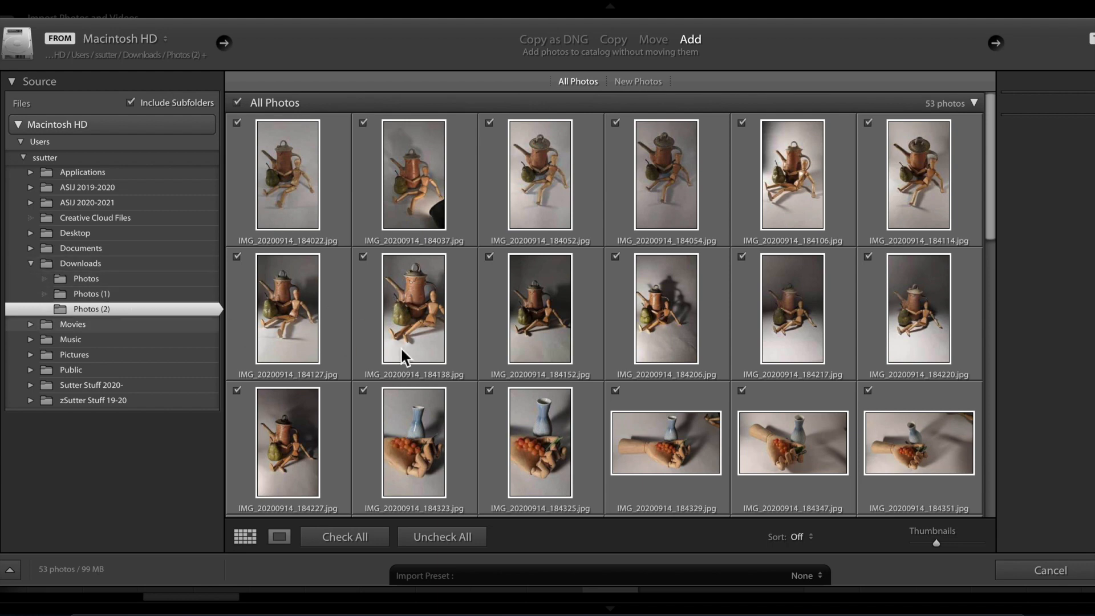
click(699, 406)
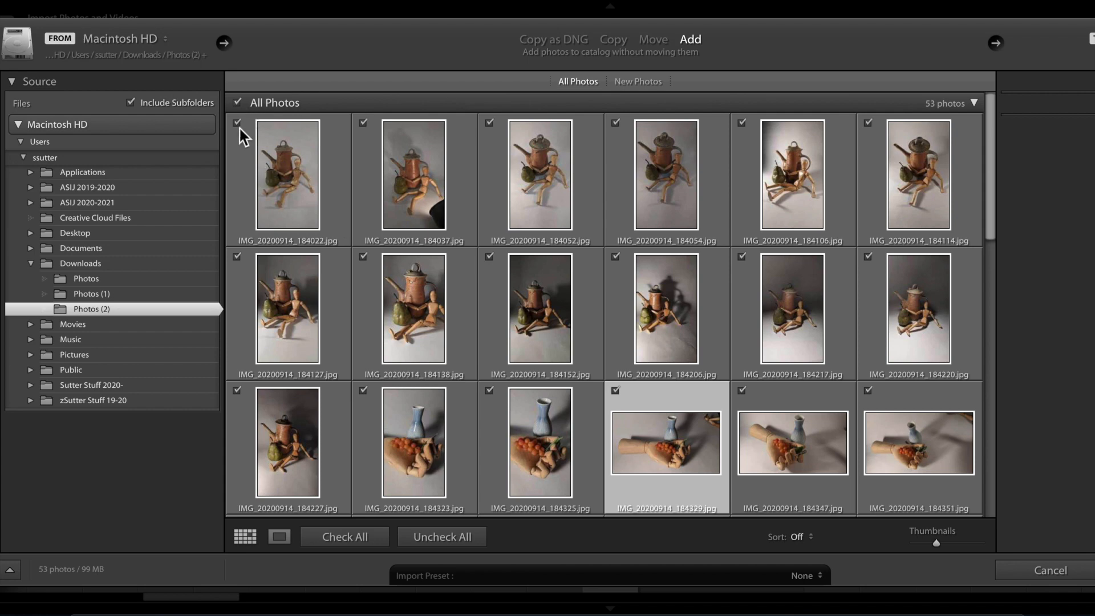
click(238, 102)
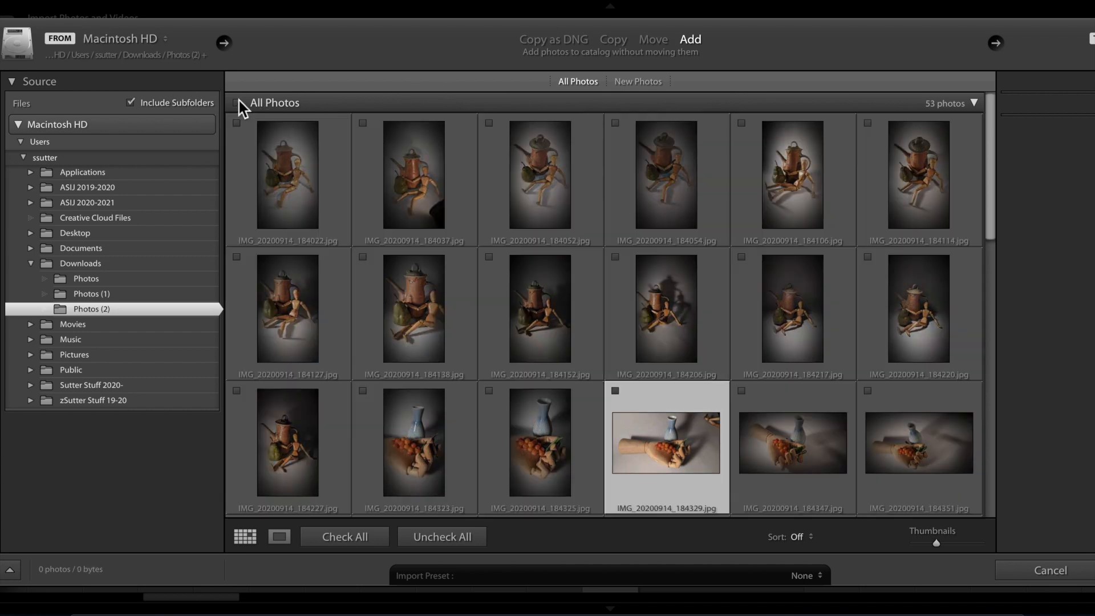
click(238, 102)
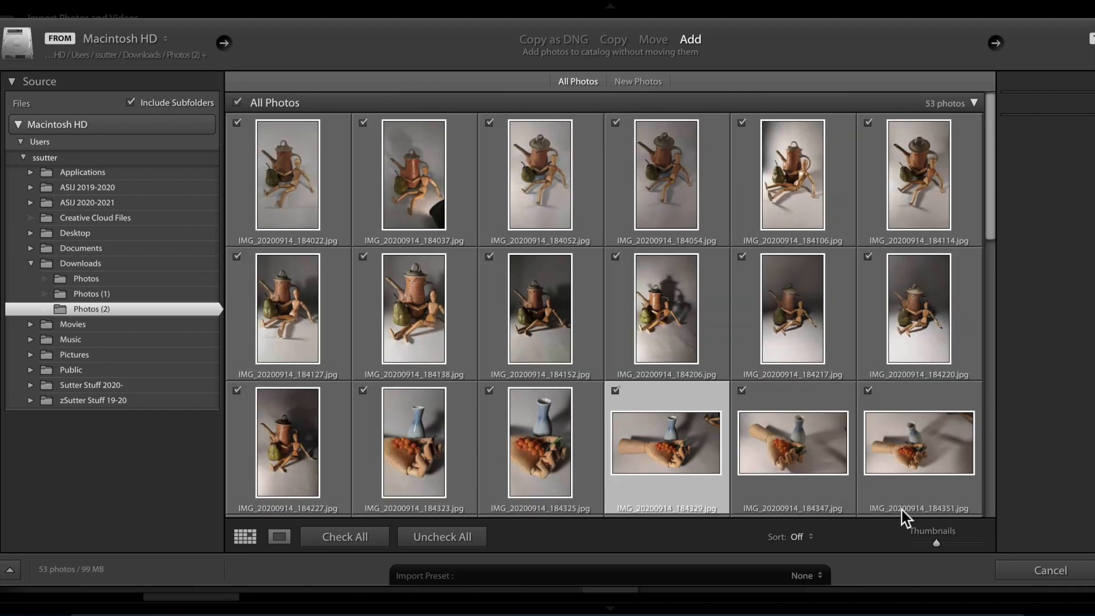
scroll(888, 434, down, 5)
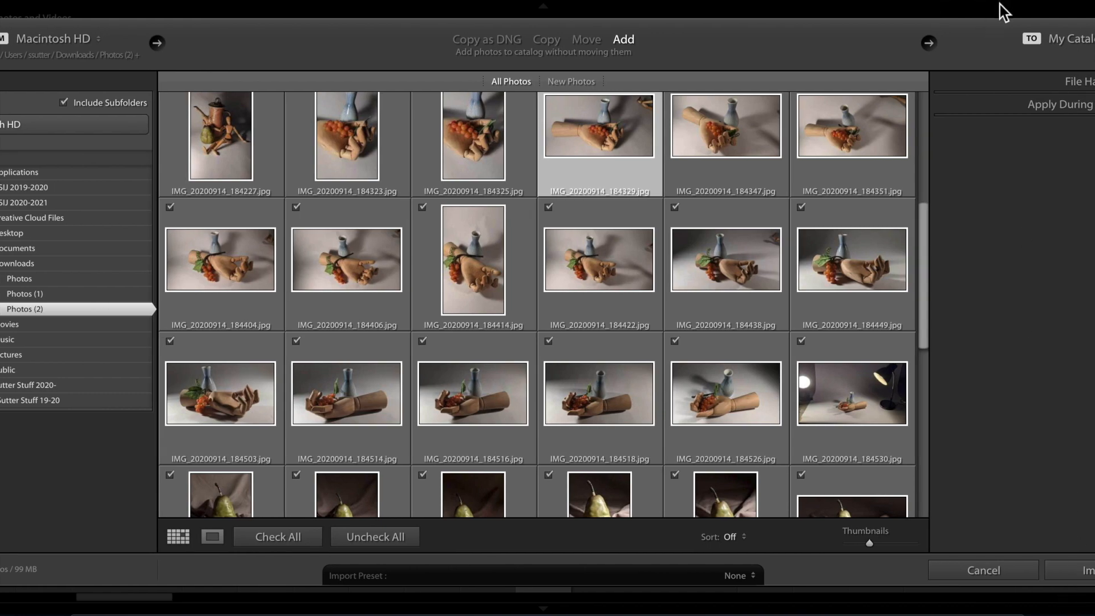
click(753, 570)
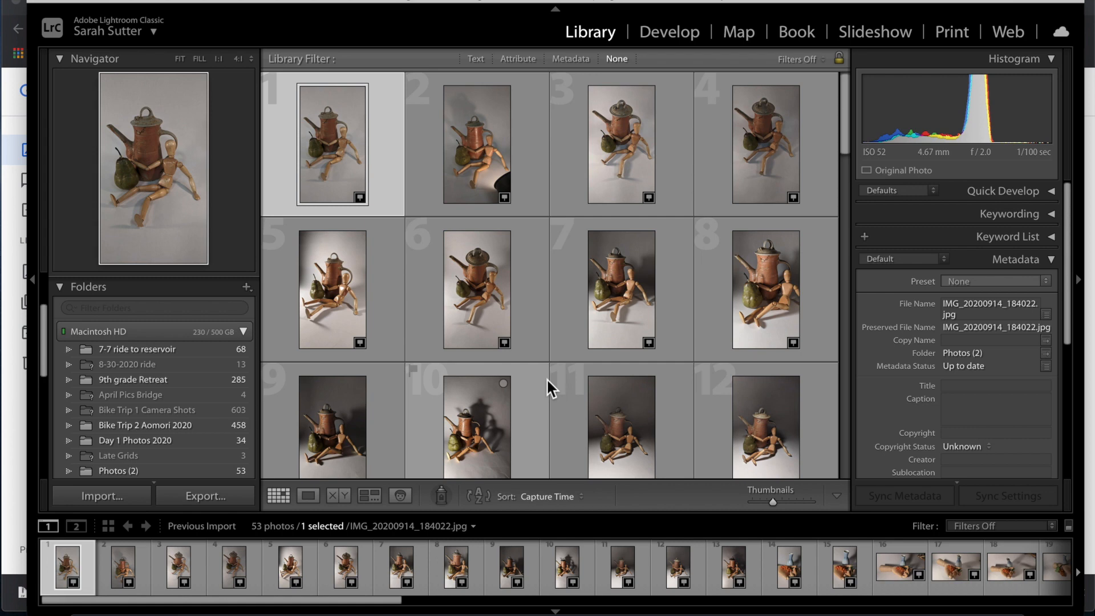
Scroll the filmstrip back and forth to review the 53 imported photos.
scroll(396, 575, right, 1)
scroll(398, 577, right, 15)
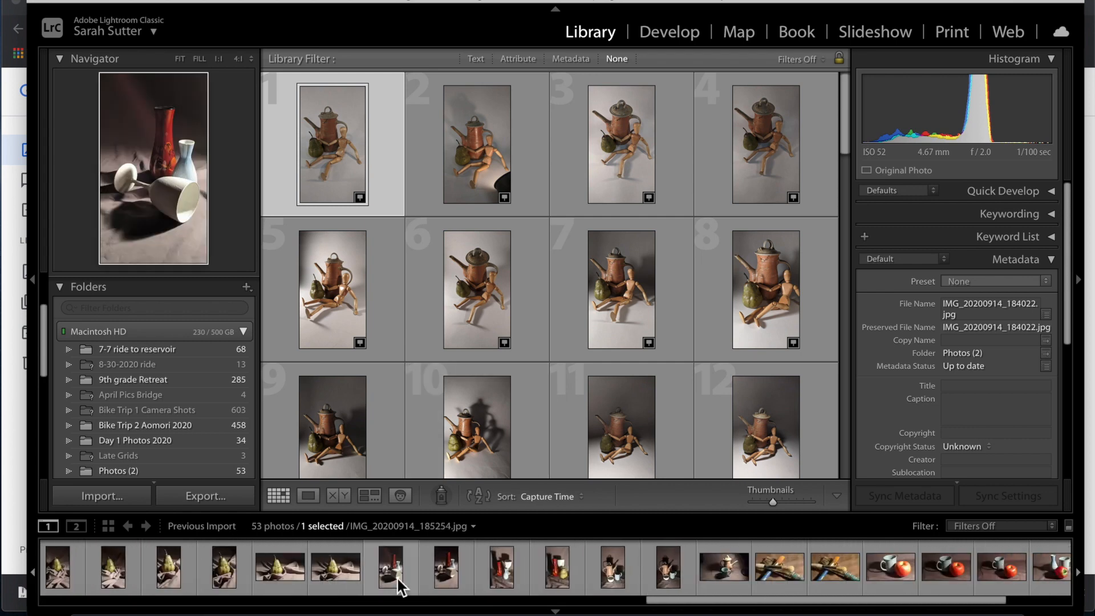
scroll(398, 580, right, 5)
scroll(368, 576, left, 20)
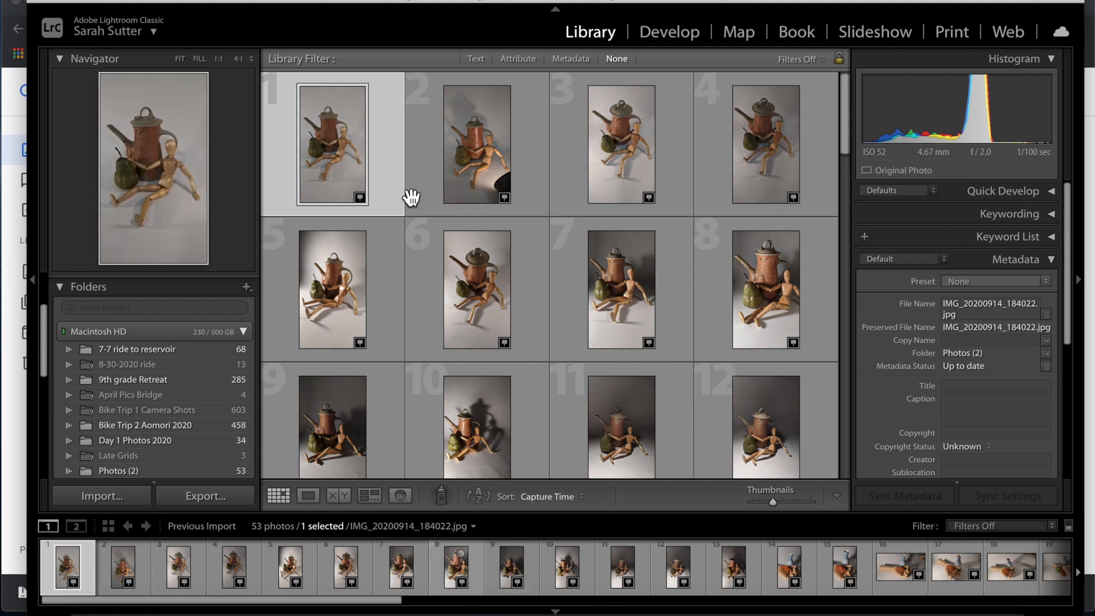
Open the first photo large in Loupe view and browse the opening photos.
double_click(376, 157)
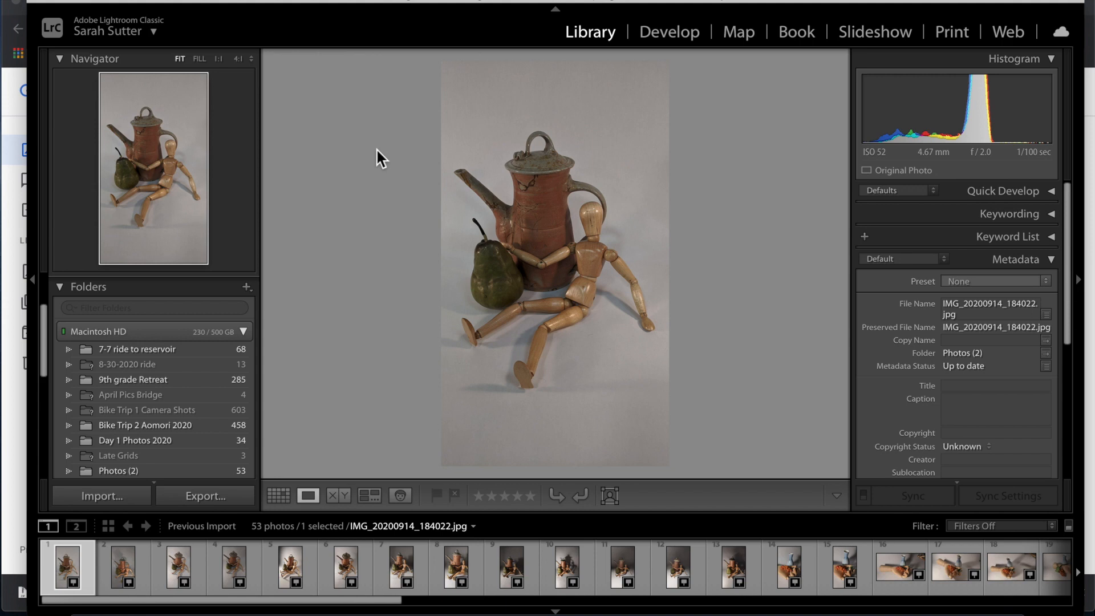
key(Right)
key(Right)
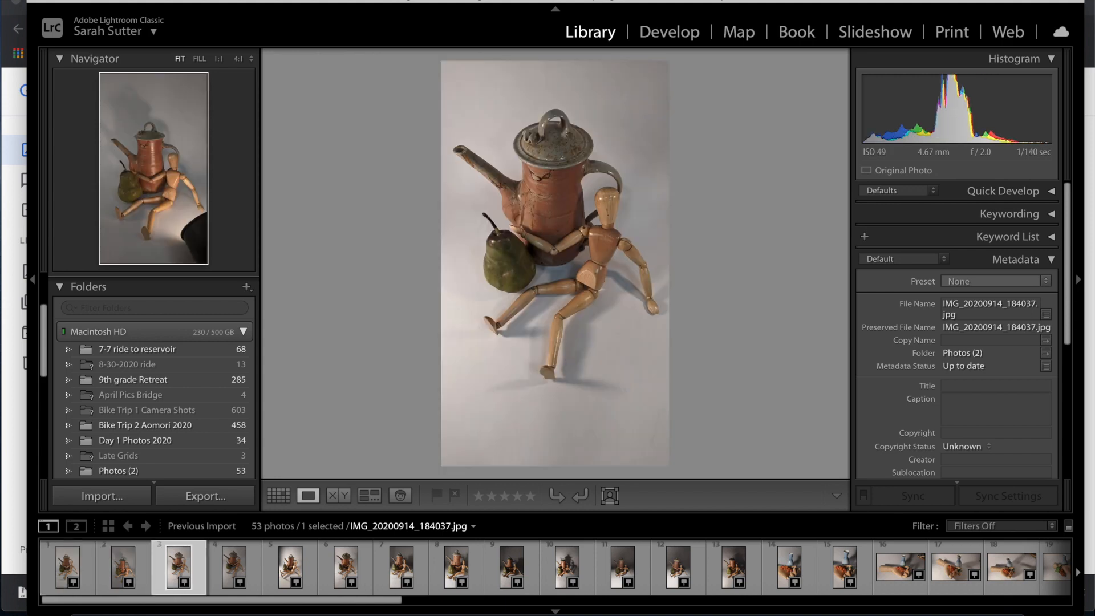
key(Right)
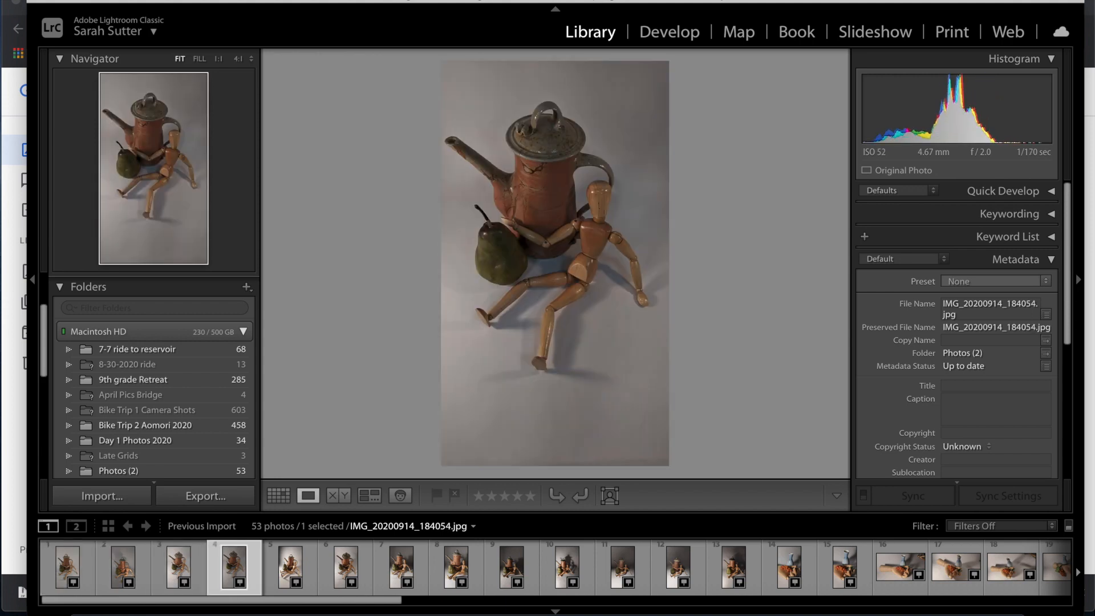
key(Left)
key(Right)
key(Right)
key(Right)
key(Right)
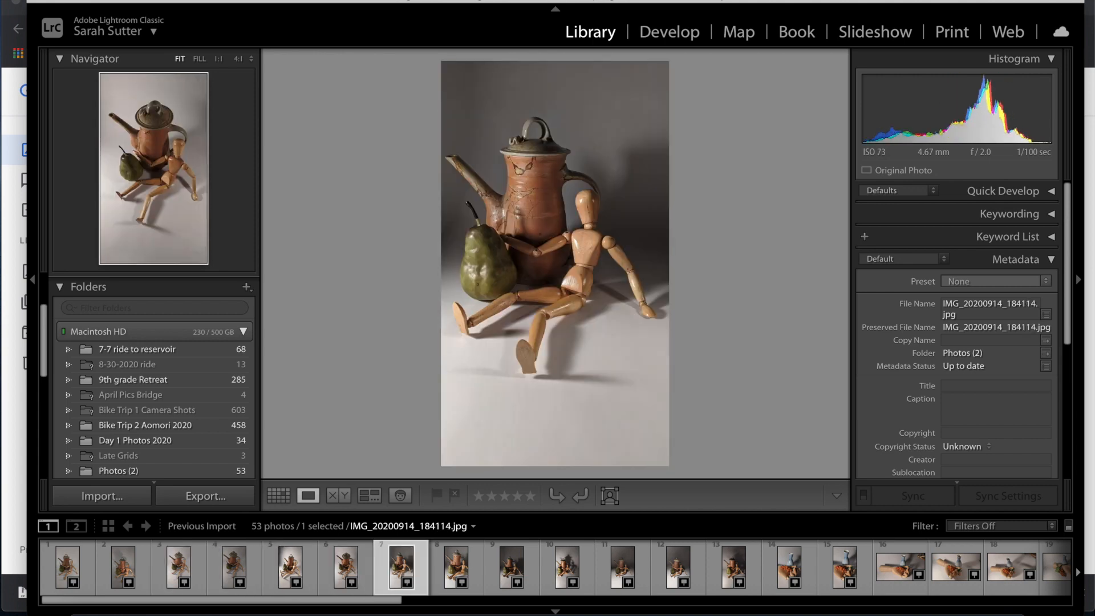
key(Right)
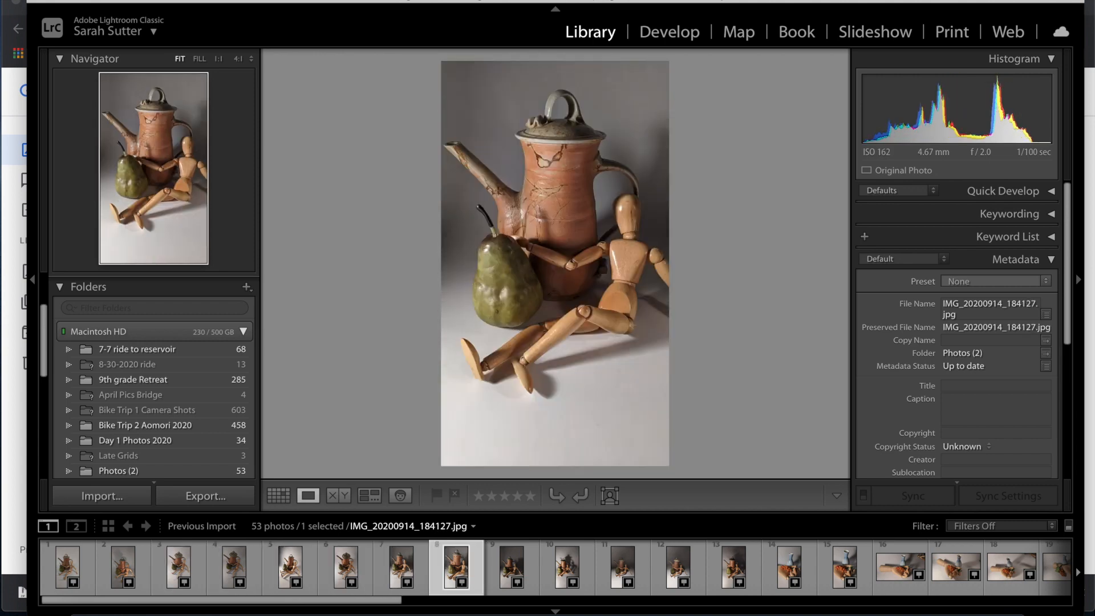
key(Right)
key(Left)
key(Left)
key(Left)
key(Left)
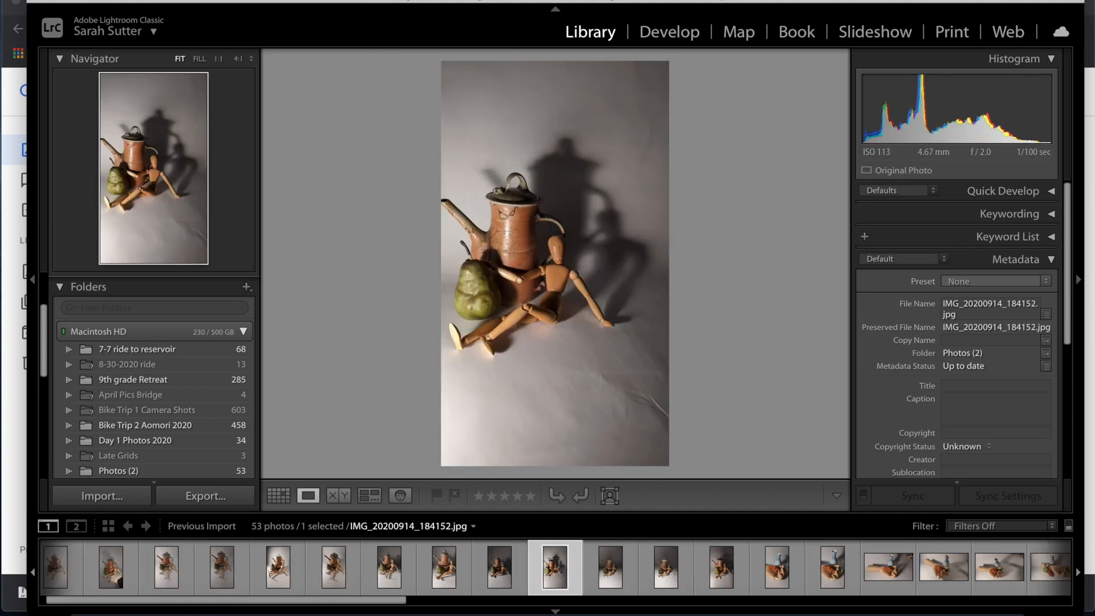
key(Left)
key(Left)
key(Left)
key(Left)
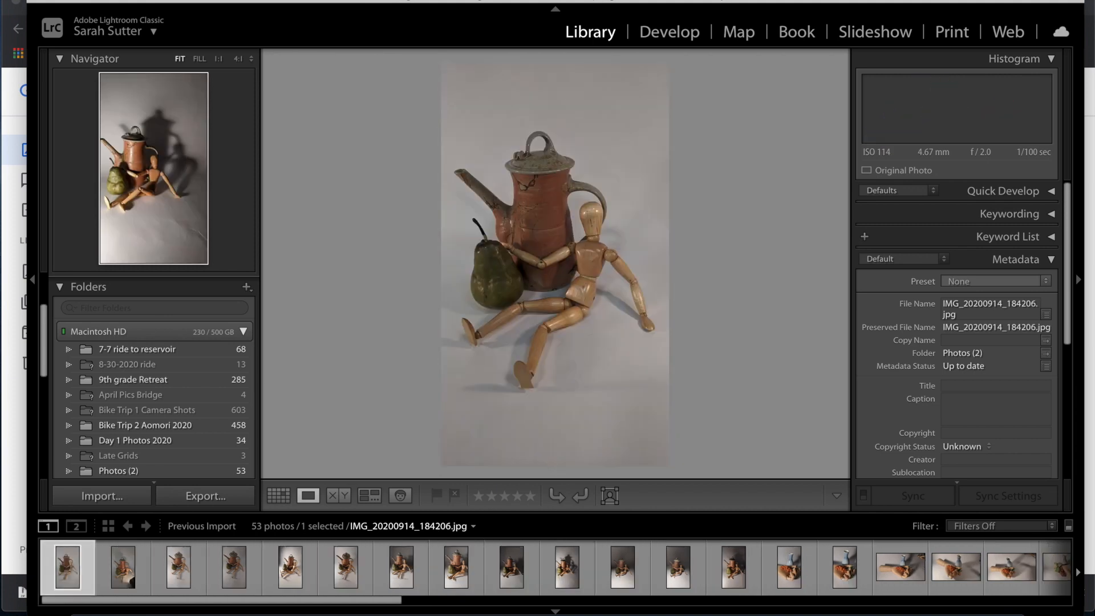
key(Right)
key(Right)
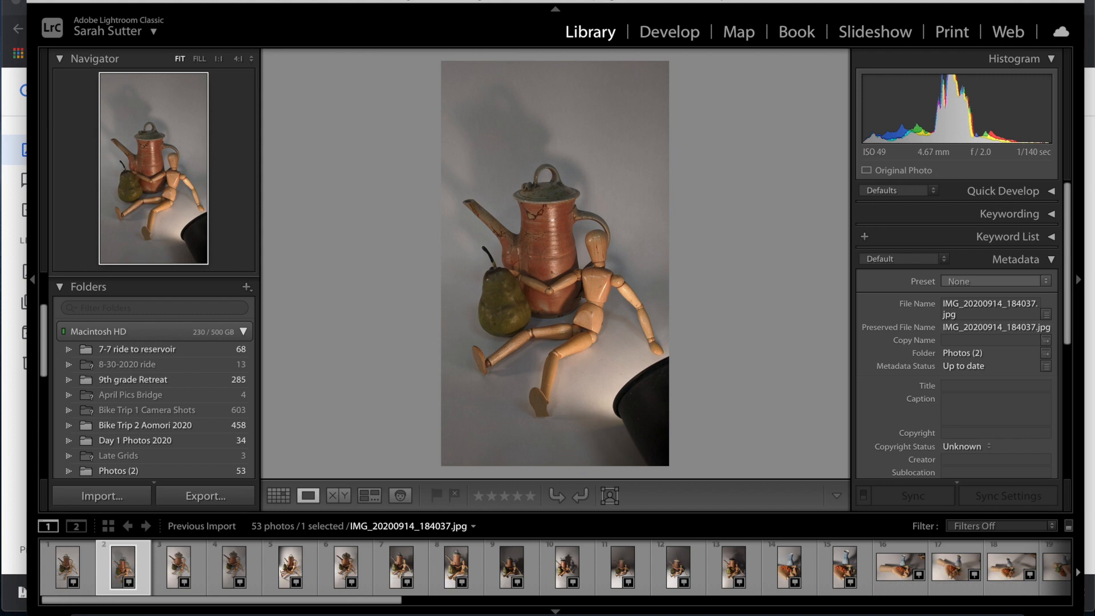
key(Right)
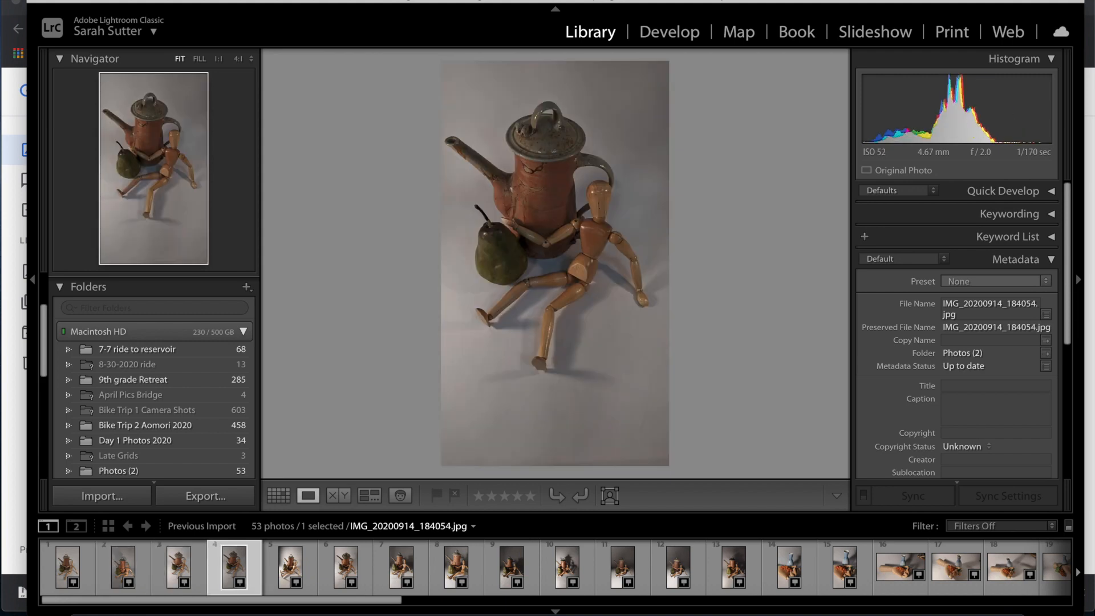
key(Left)
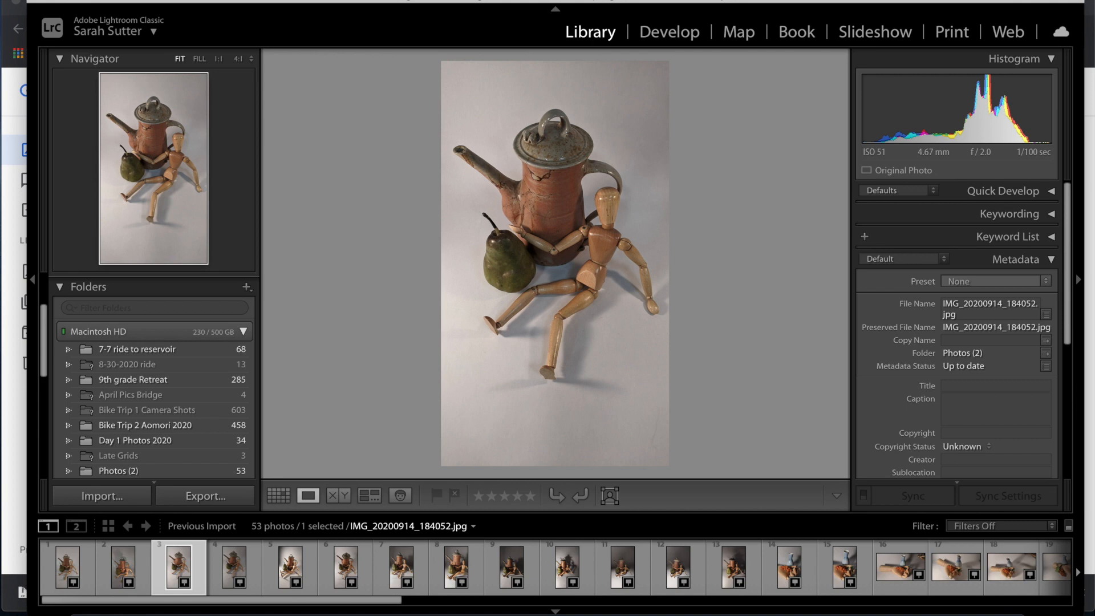
Rate the third, fourth, fifth, seventh and ninth photos, plus a skipped one, 3 stars.
key(3)
key(Right)
key(3)
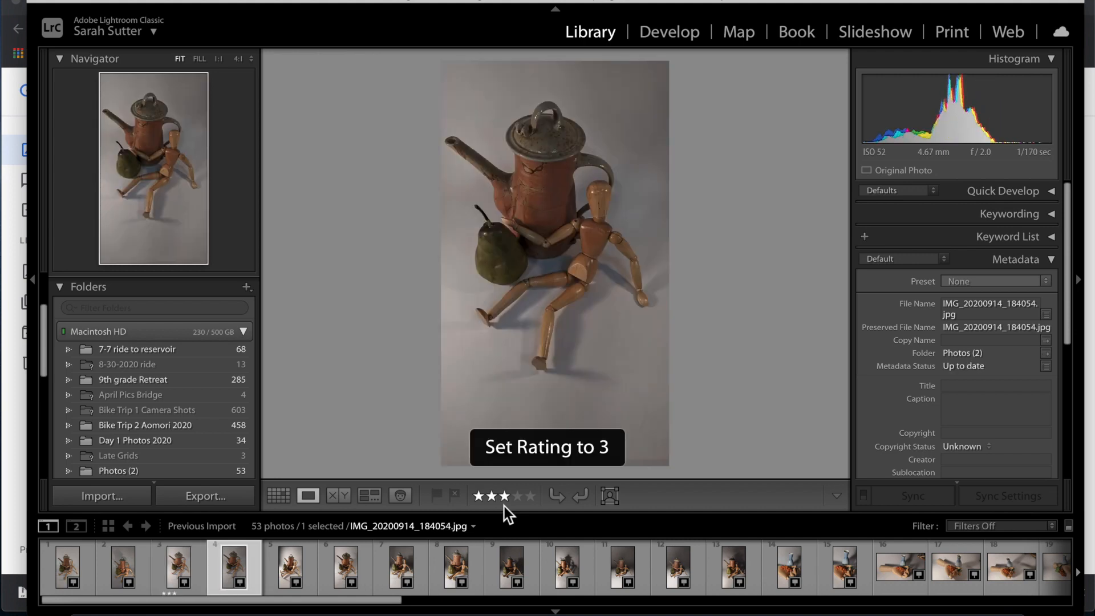
key(Right)
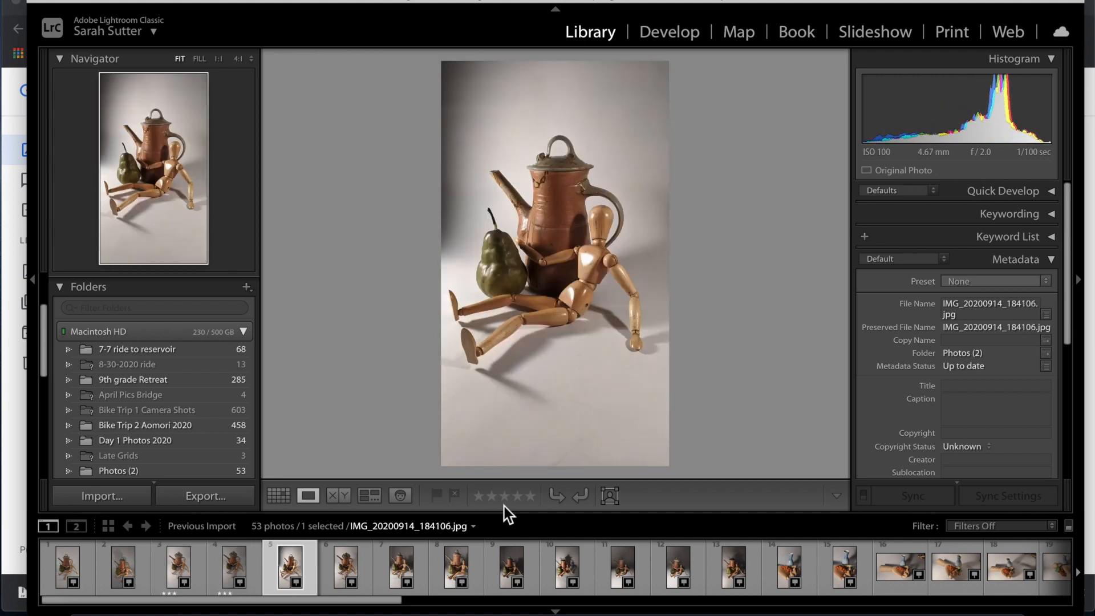
key(3)
key(Right)
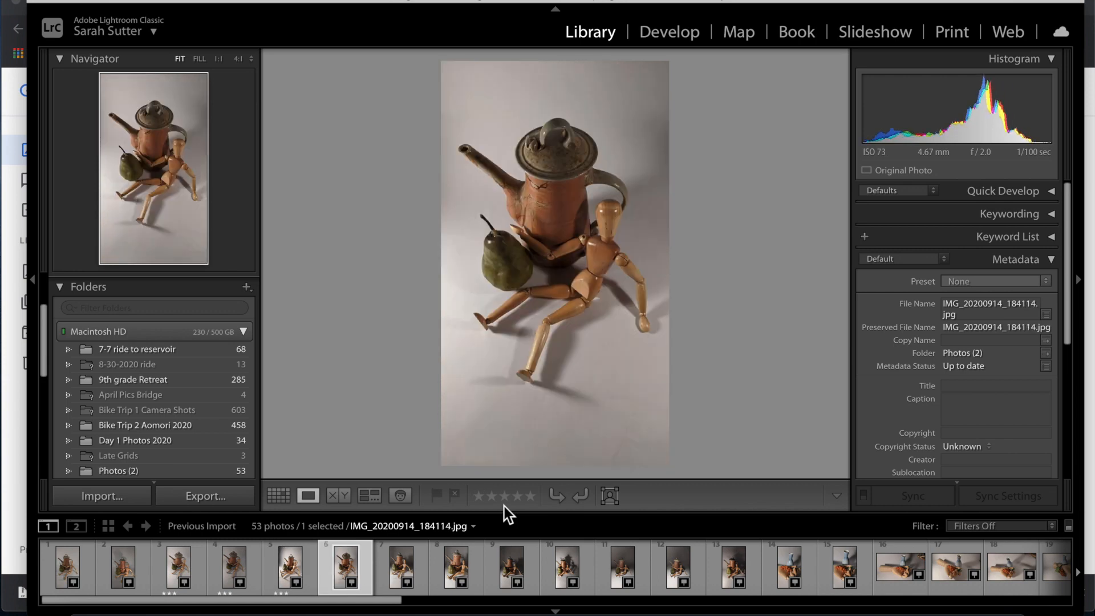
key(Right)
key(3)
key(Right)
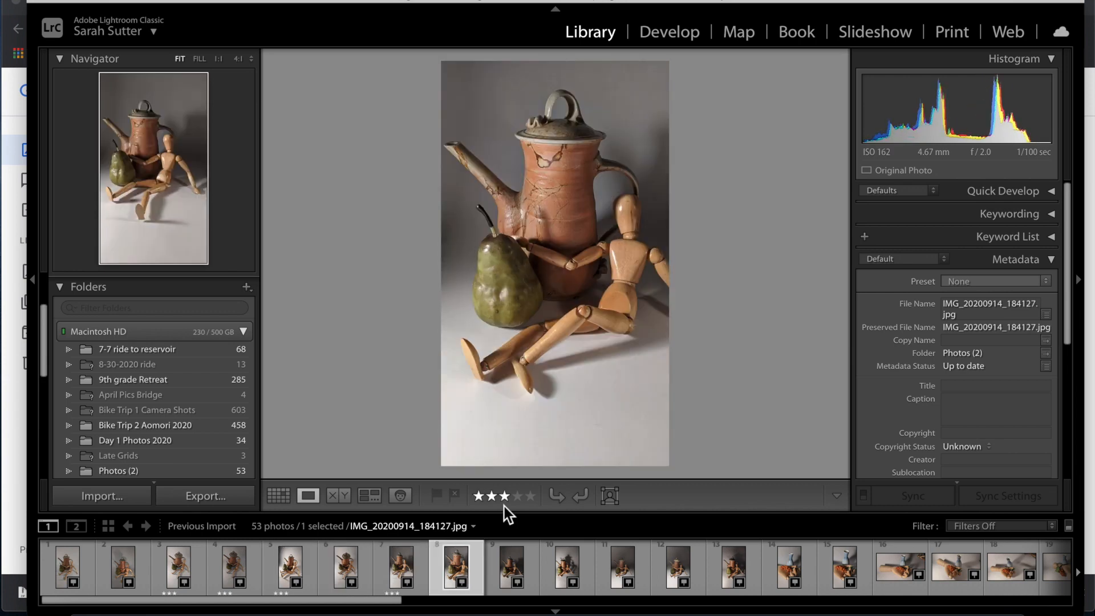
key(Right)
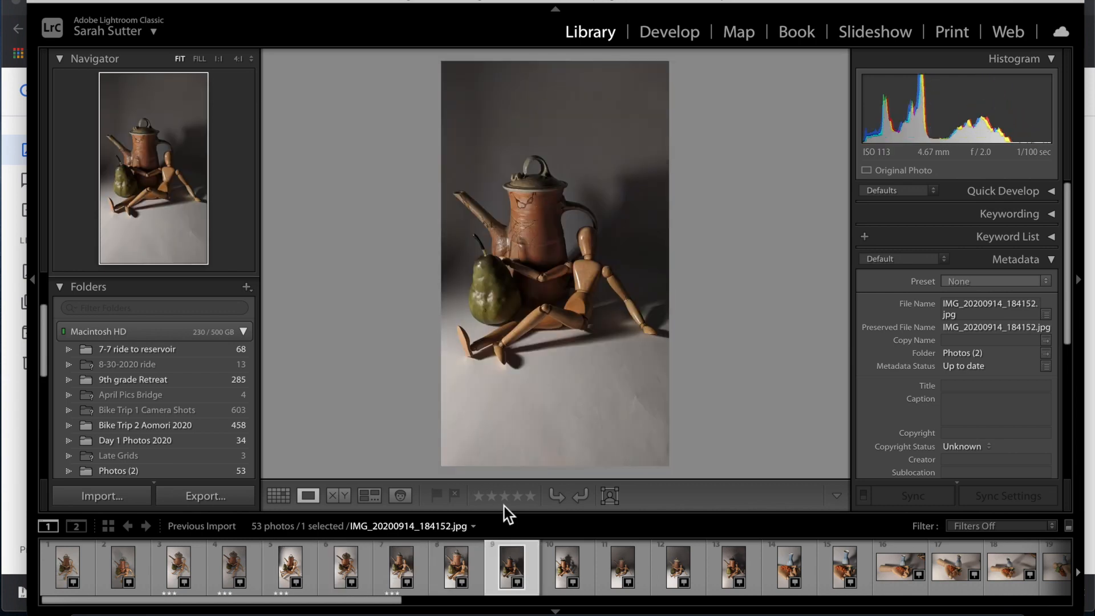
key(3)
key(Right)
key(Right)
key(Right)
key(Left)
key(Left)
key(3)
key(Right)
key(Right)
key(Right)
key(Right)
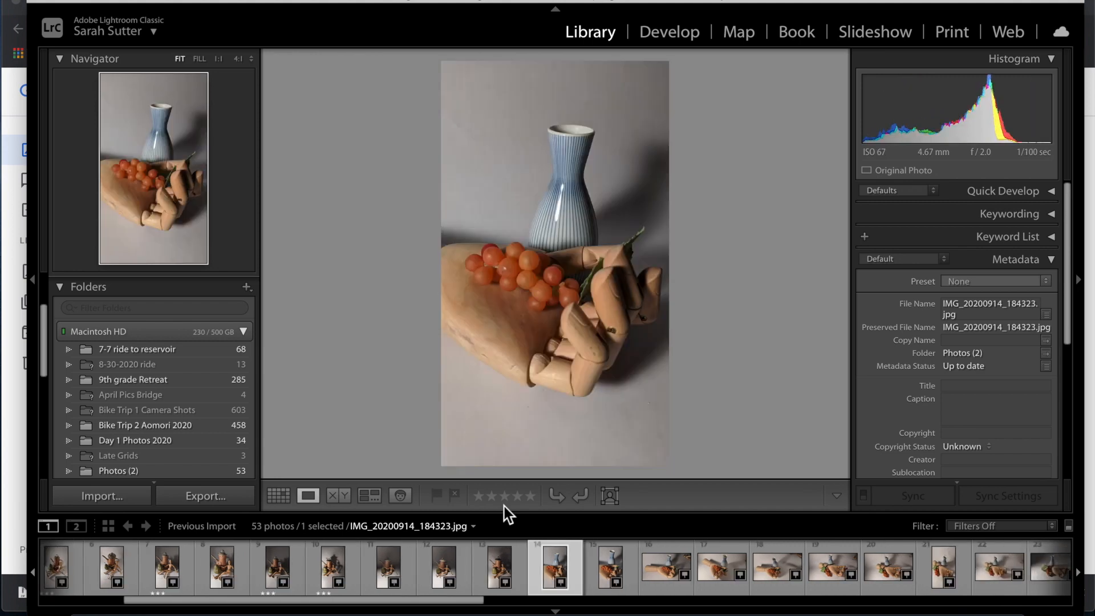
Give IMG_20200914_184404 a 3-star rating.
key(Right)
key(Left)
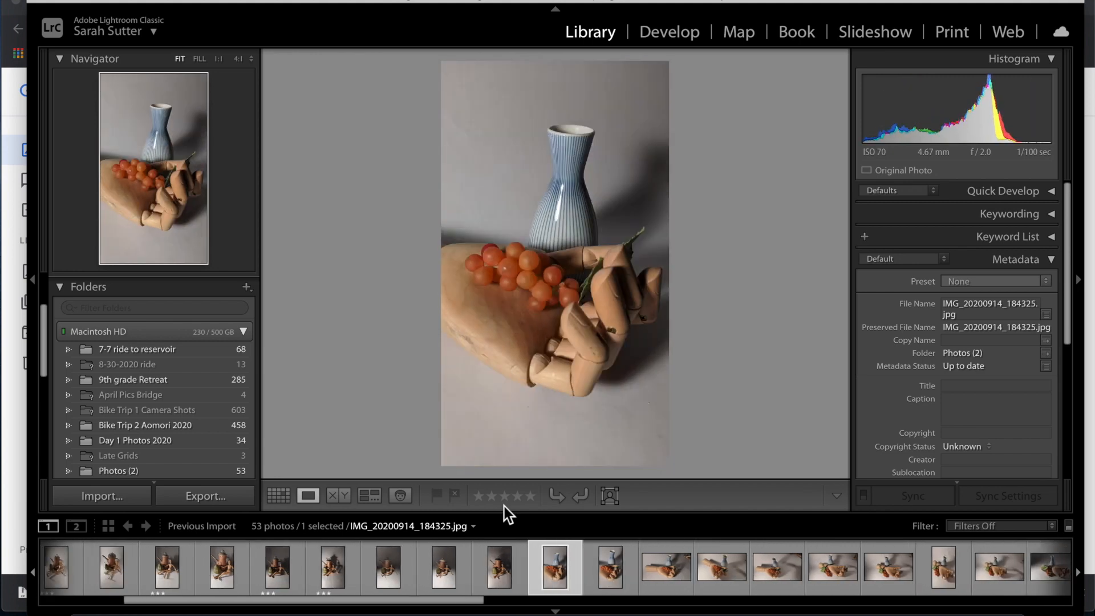
key(Right)
key(Right)
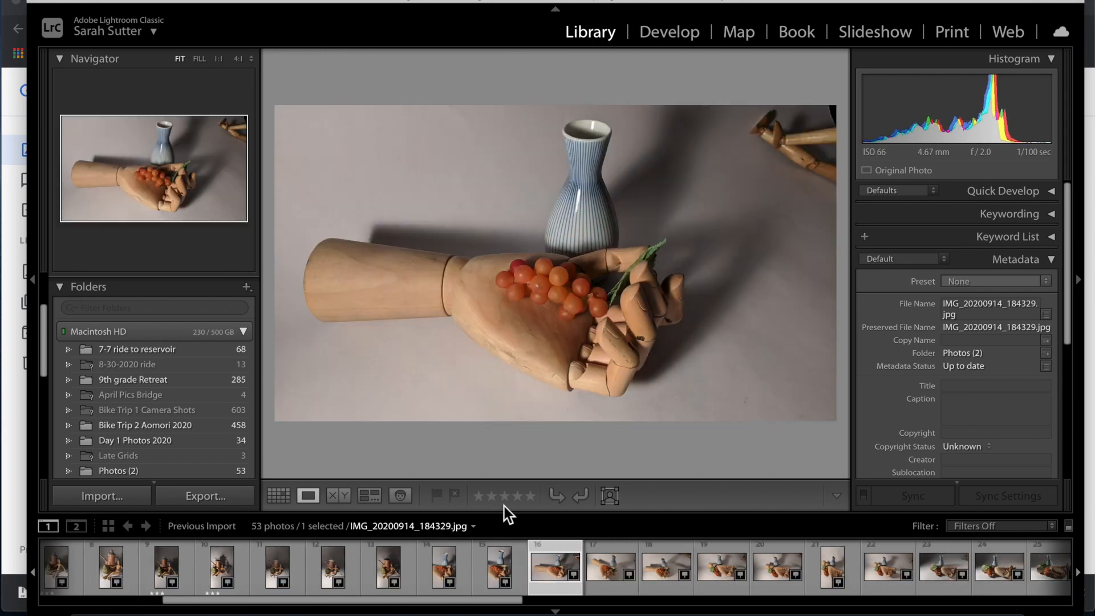
key(Right)
key(Right)
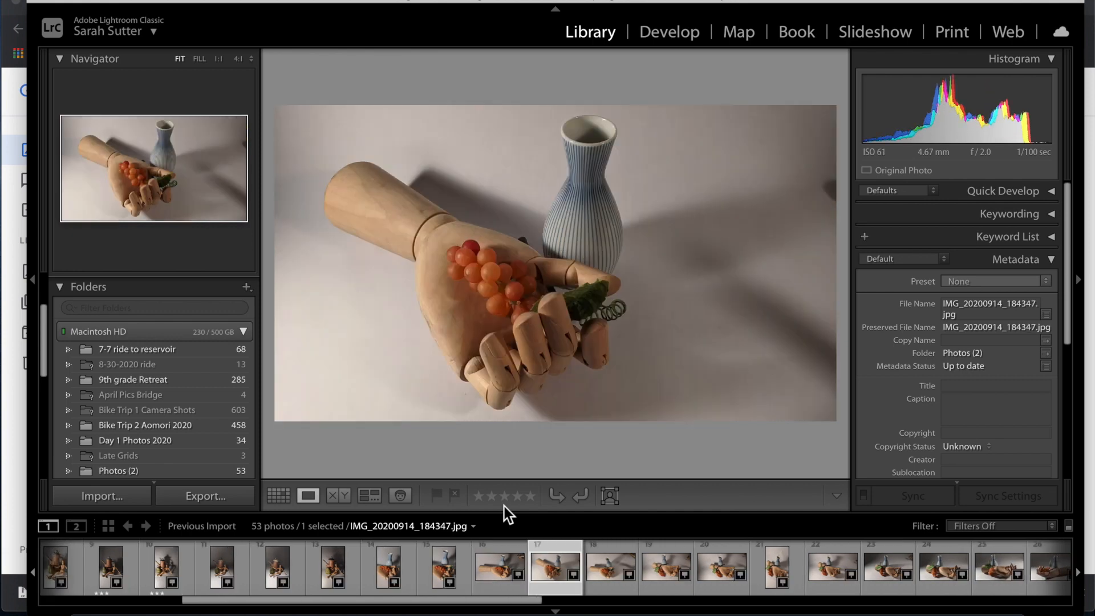
key(Right)
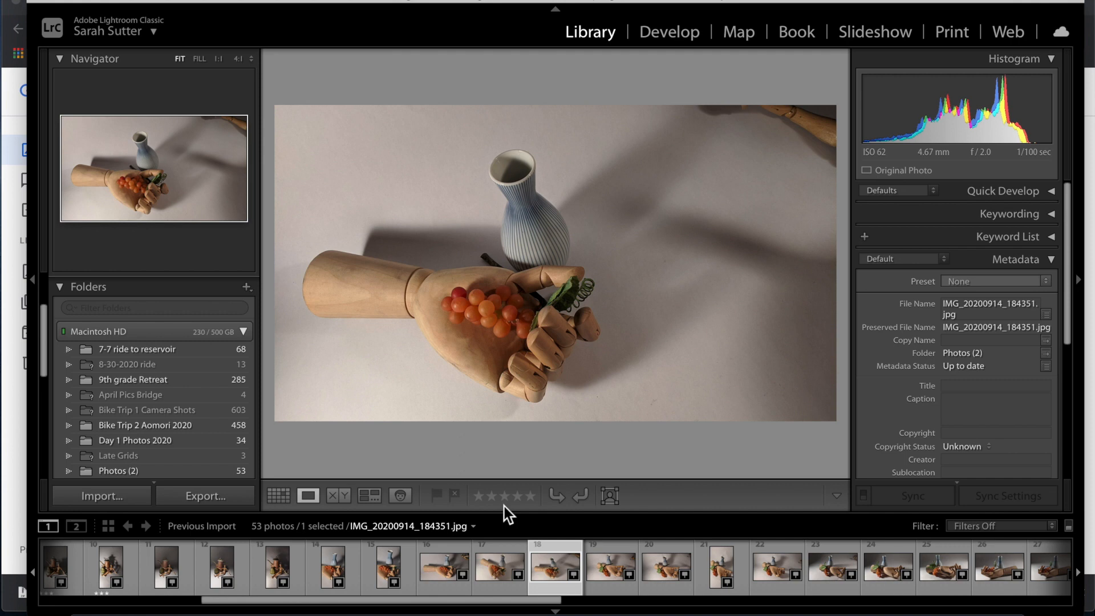
key(Right)
key(3)
key(Right)
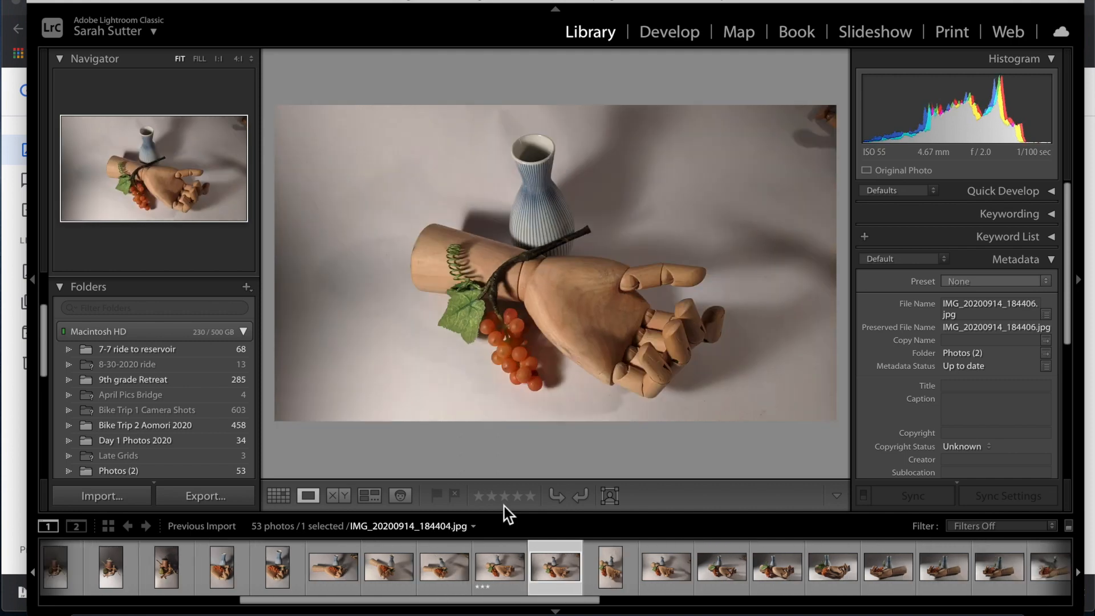
key(Left)
key(Right)
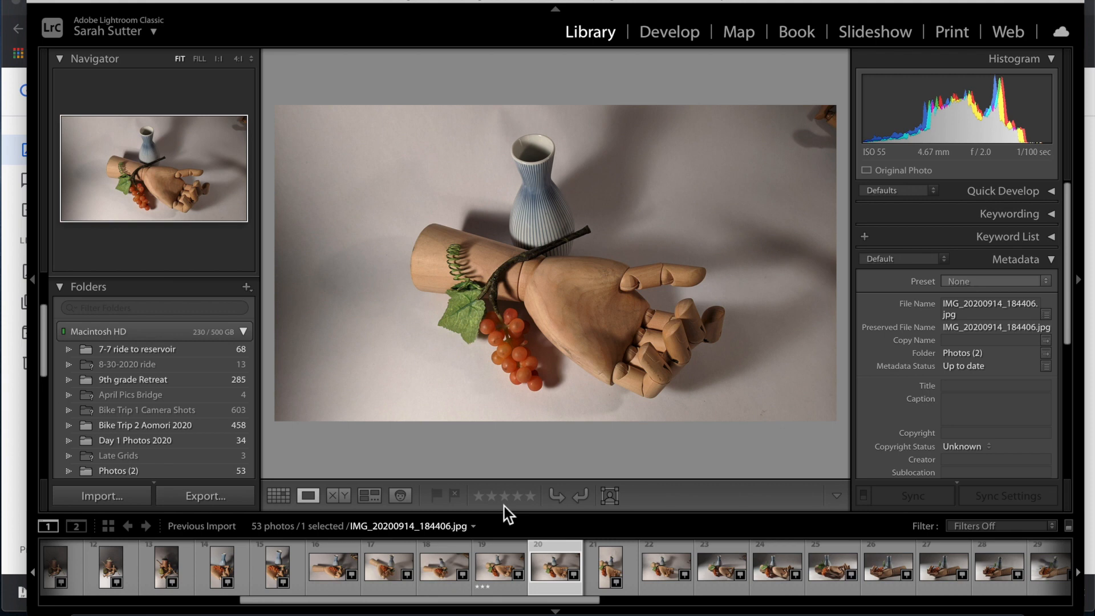
key(Left)
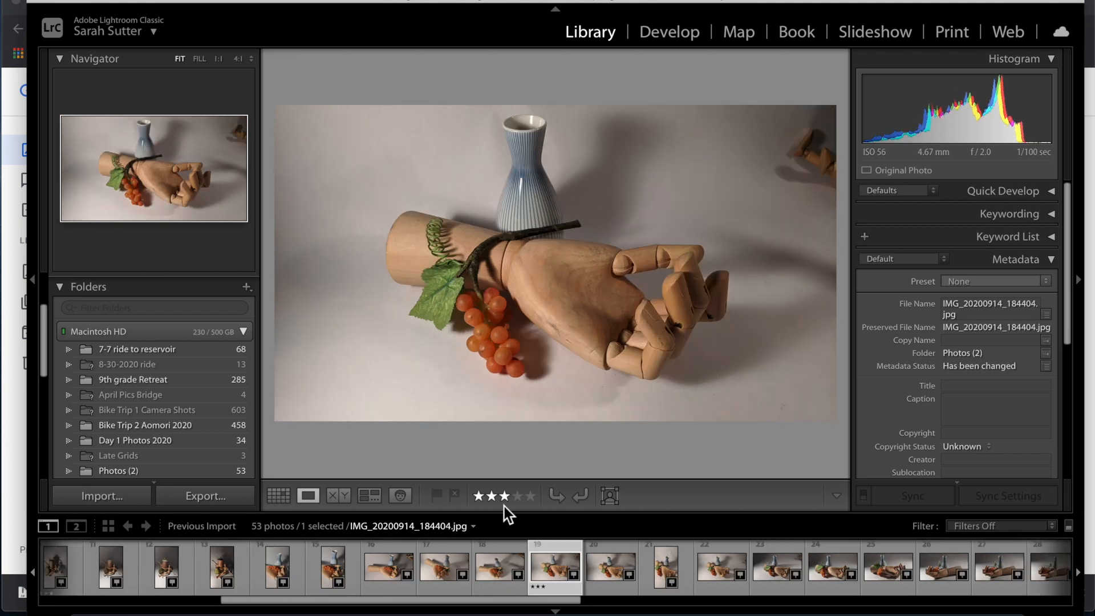
Rate the wooden-hand, grapes and striped vase photo 3 stars.
key(Right)
key(Right)
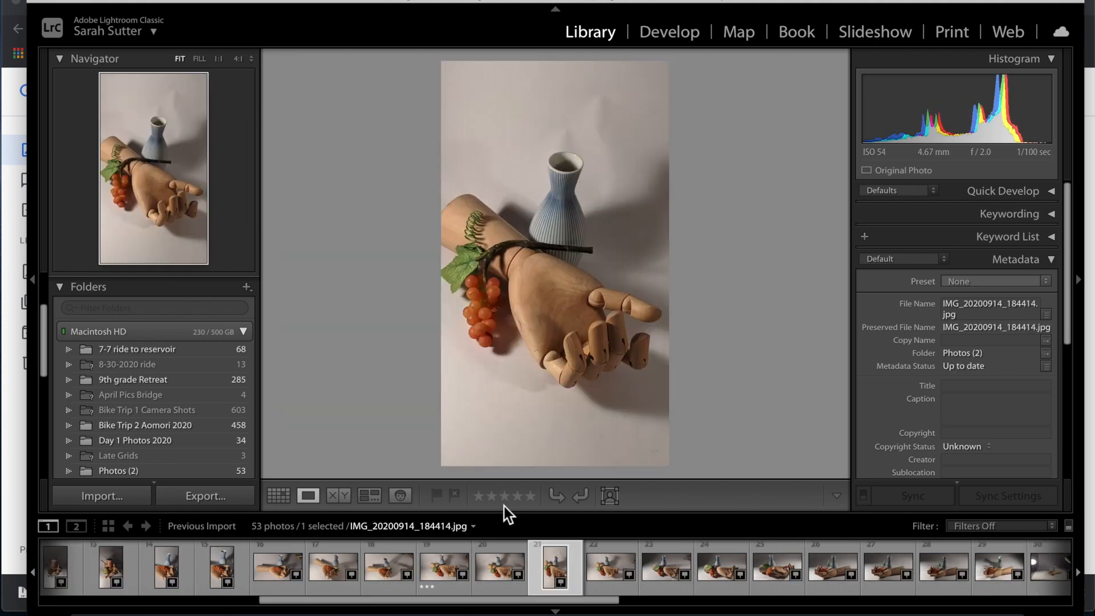
key(Right)
key(Right)
key(Right)
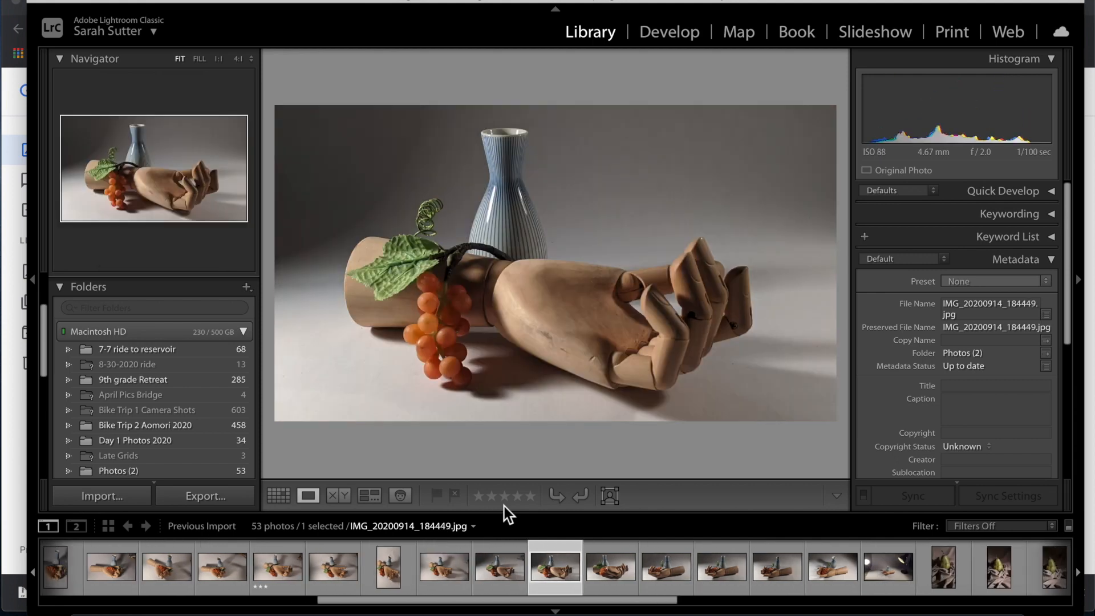
key(Right)
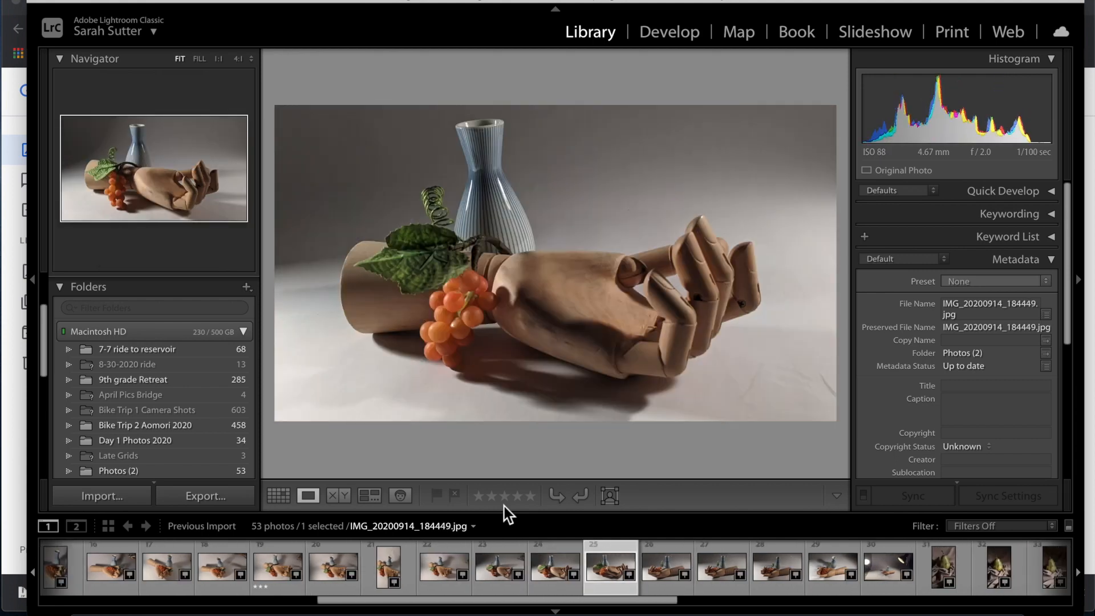
key(Left)
key(3)
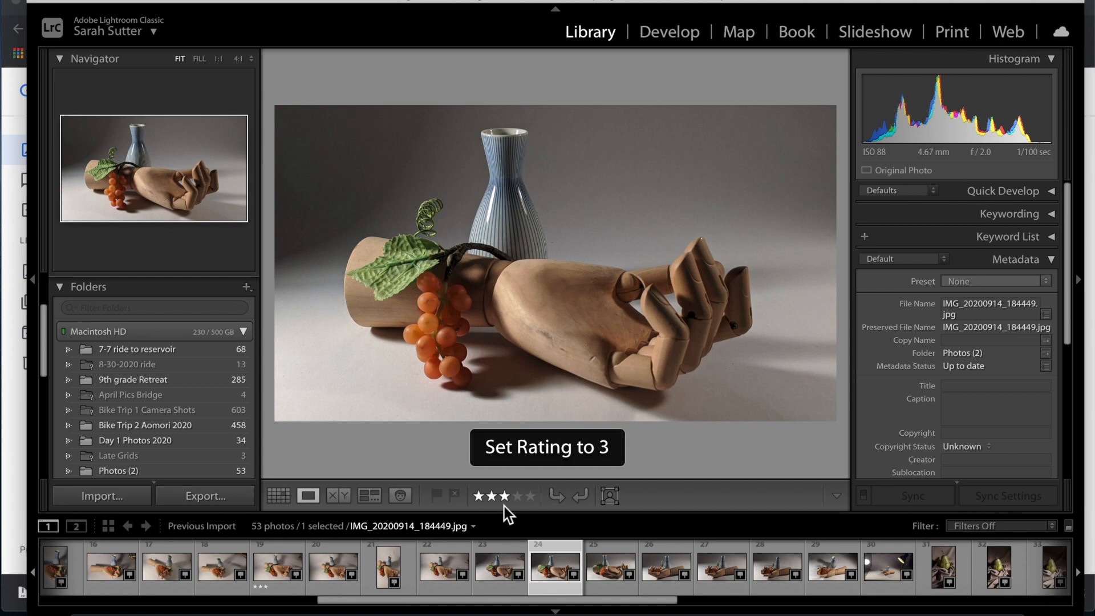
Compare the hand photo with the wide lamp-lit studio shot IMG_20200914_184530.
key(Right)
key(Right)
key(Right)
key(Right)
key(Right)
key(Right)
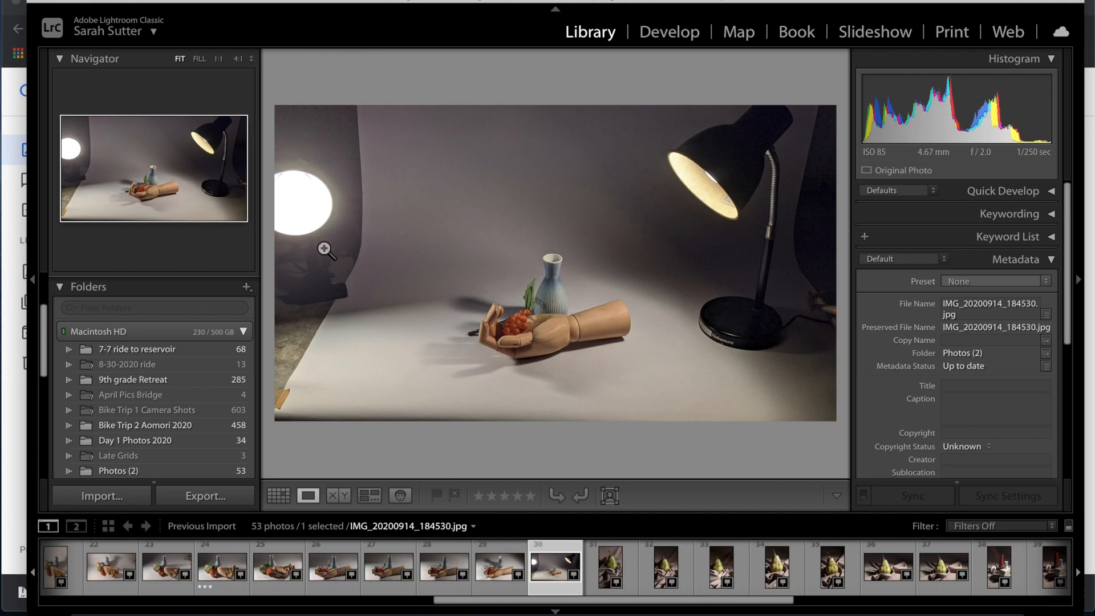
key(Left)
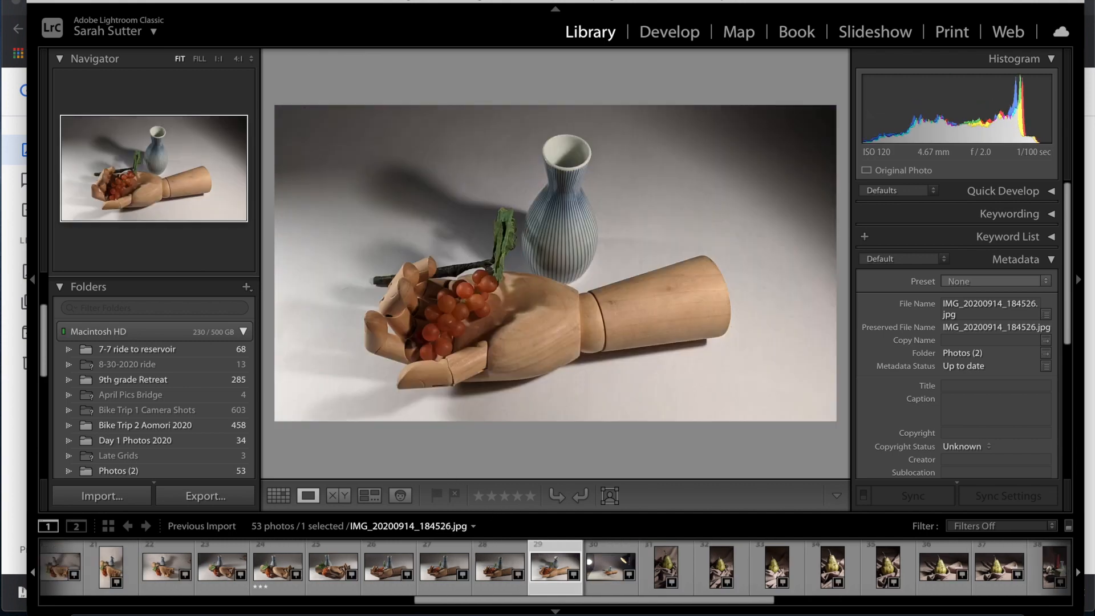
key(Right)
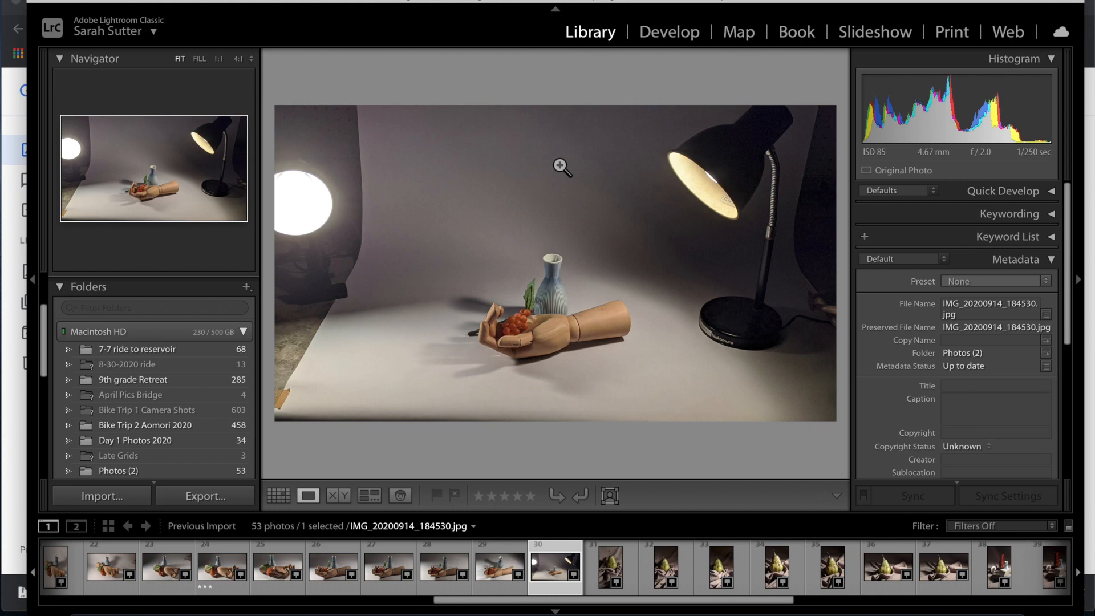
key(Left)
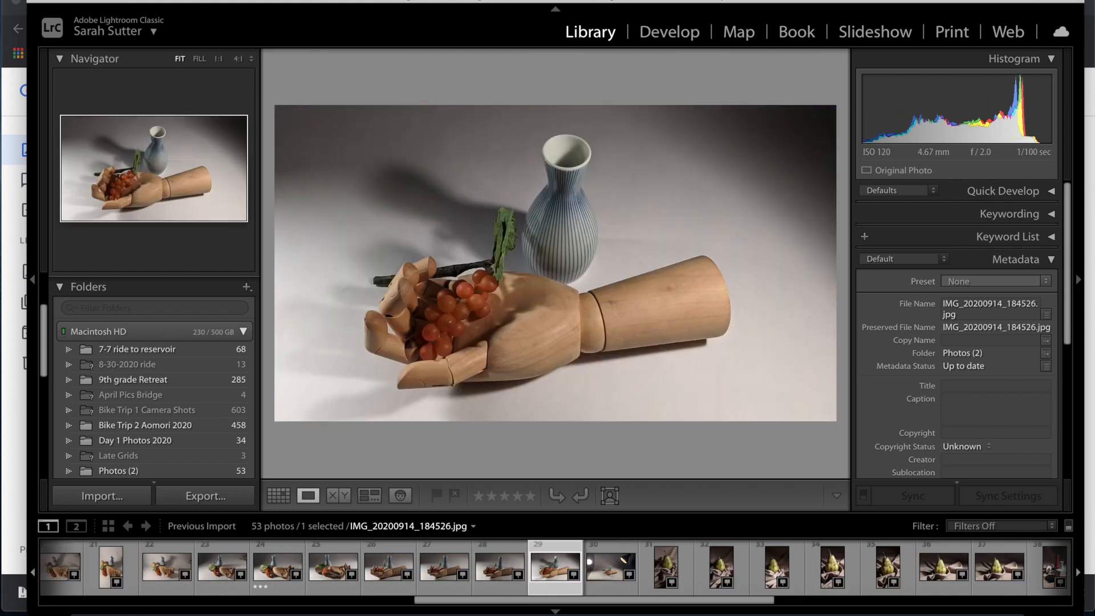
key(Right)
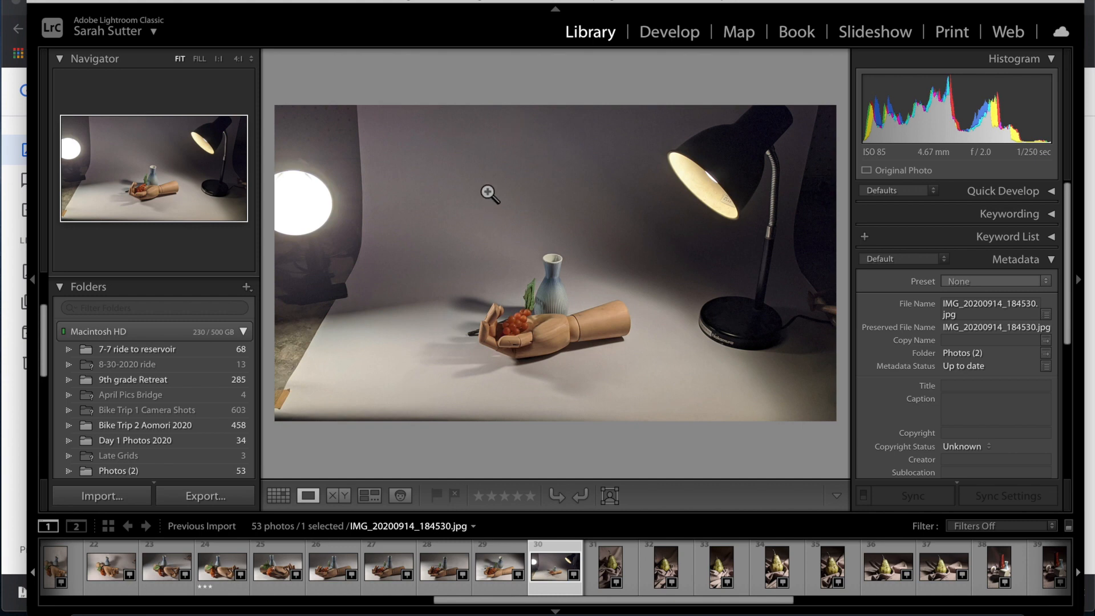
key(Right)
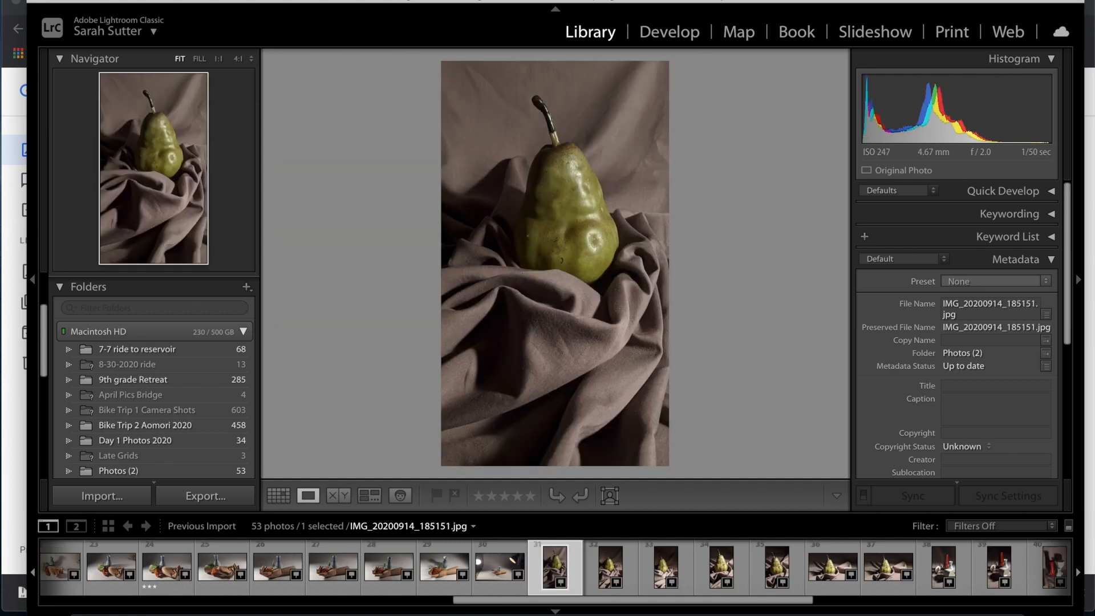
Rate two pear photos and the teapot photo 3 stars.
key(Right)
key(Right)
key(Right)
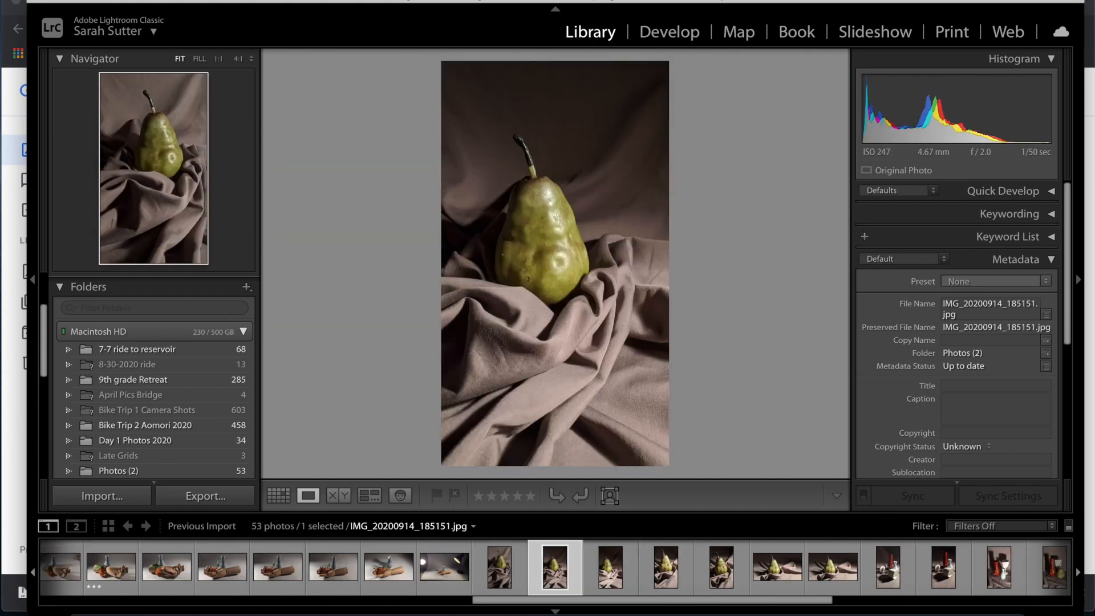
key(Right)
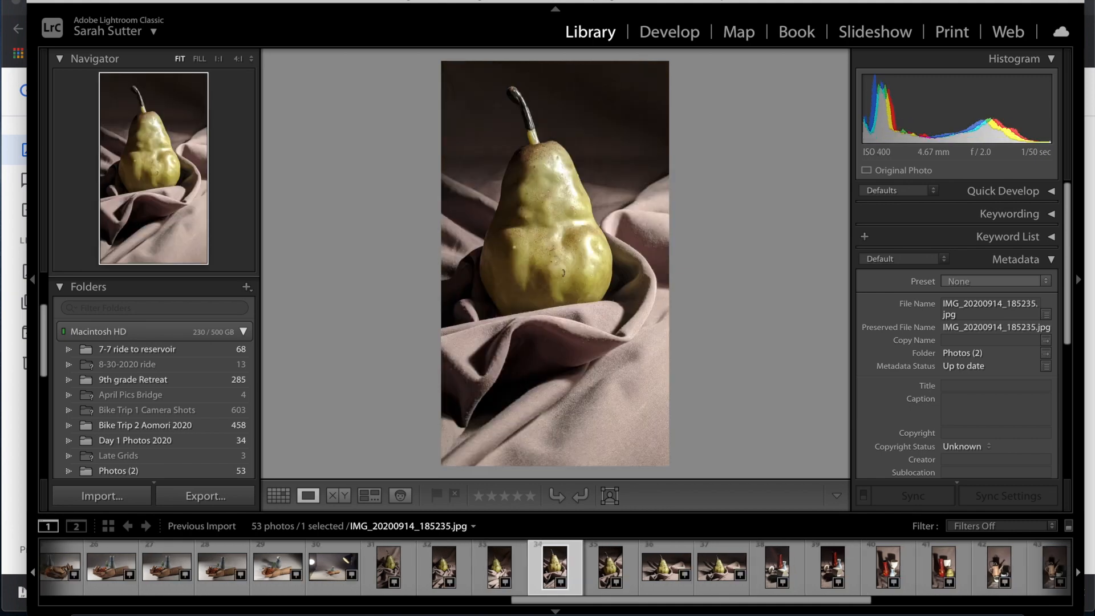
key(3)
key(Right)
key(Right)
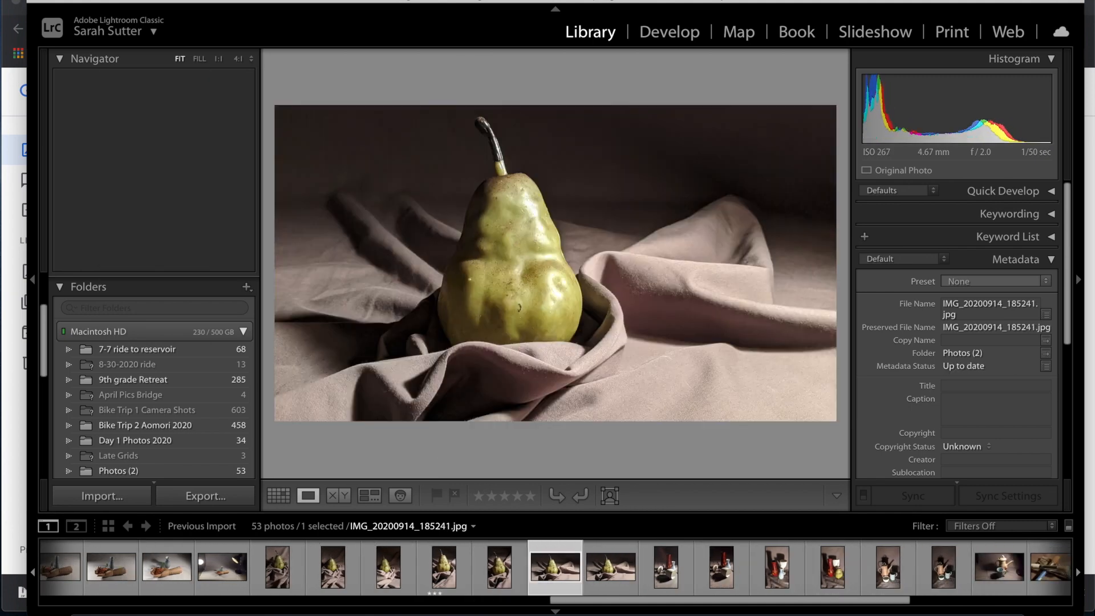
key(3)
key(Right)
key(Right)
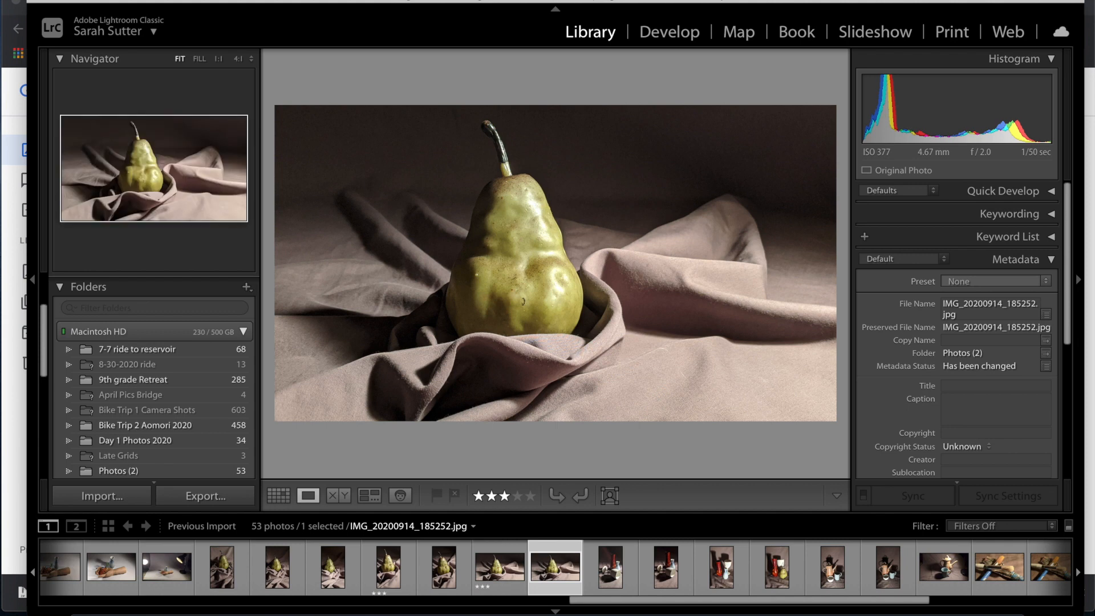
key(Right)
key(Right)
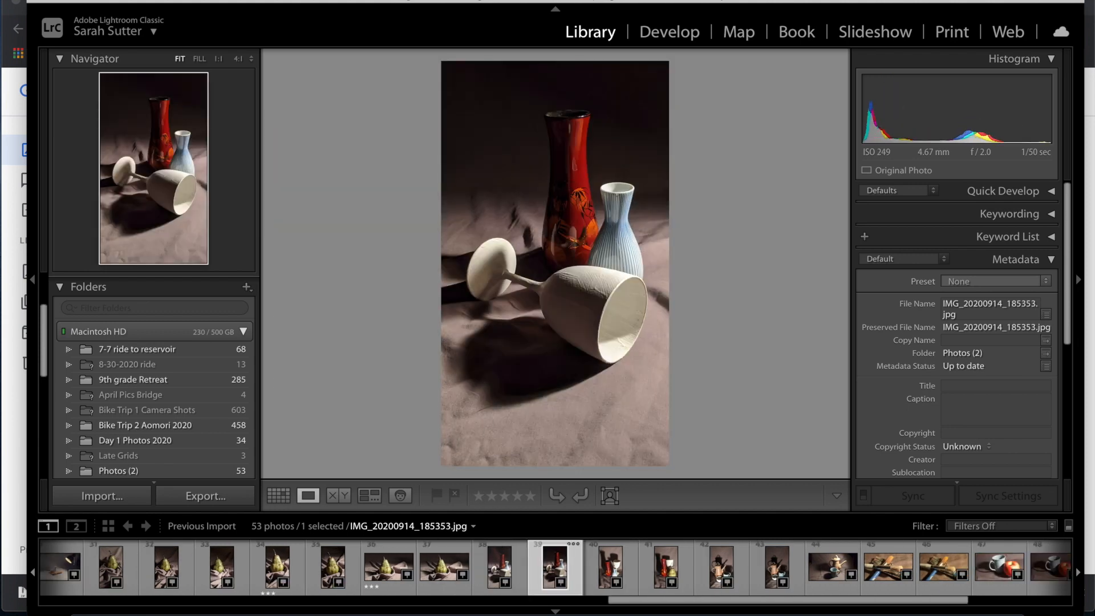
key(Right)
key(Right)
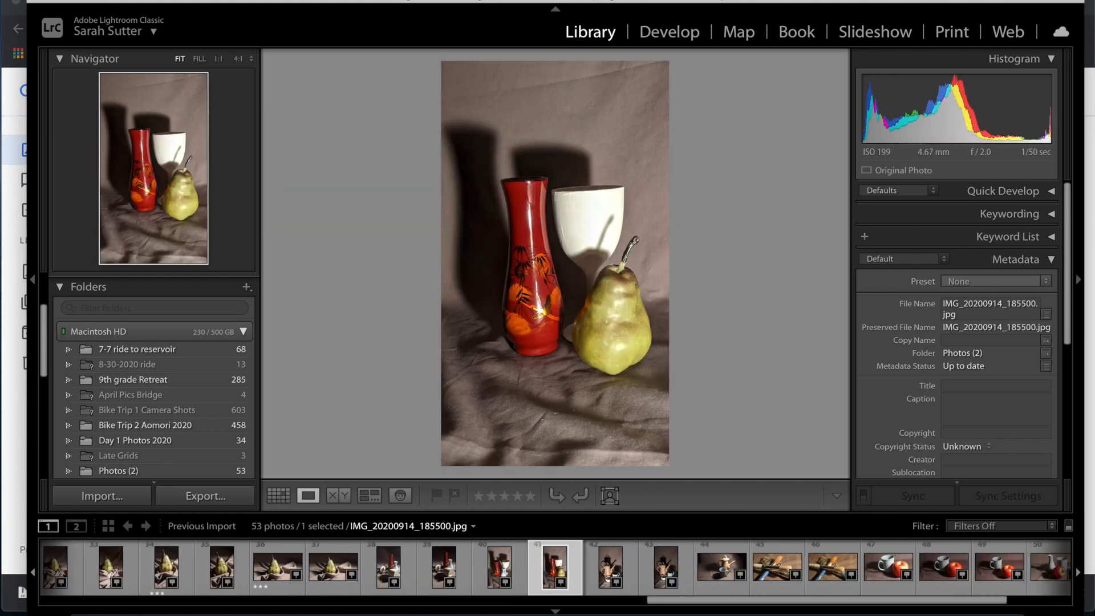
key(3)
Rate the paintbrushes photo and the mug-and-apple photo 49 3 stars.
key(Right)
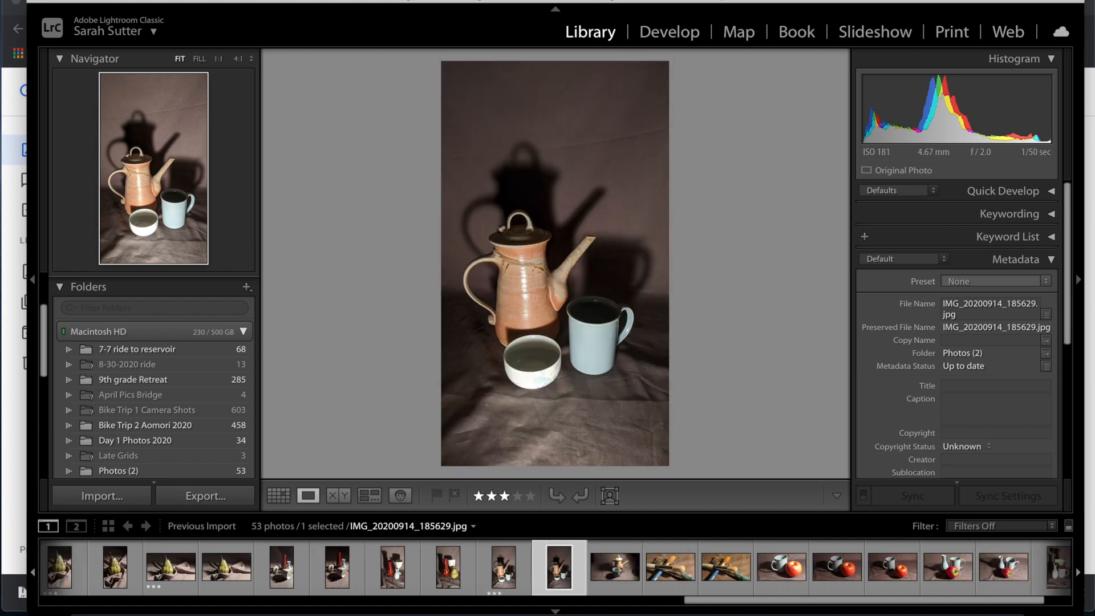
key(Left)
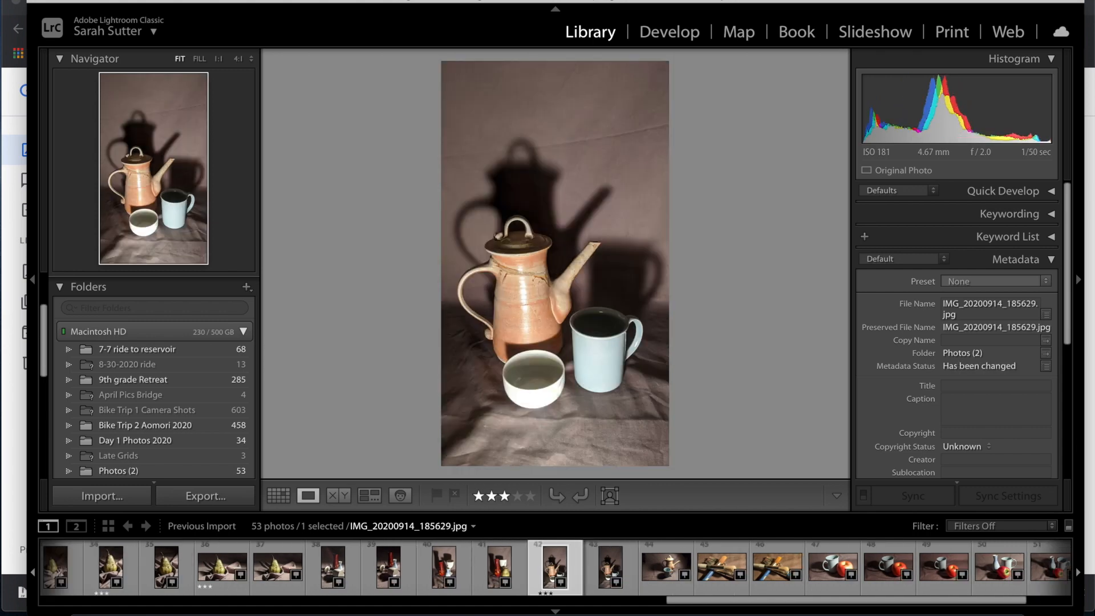
key(Right)
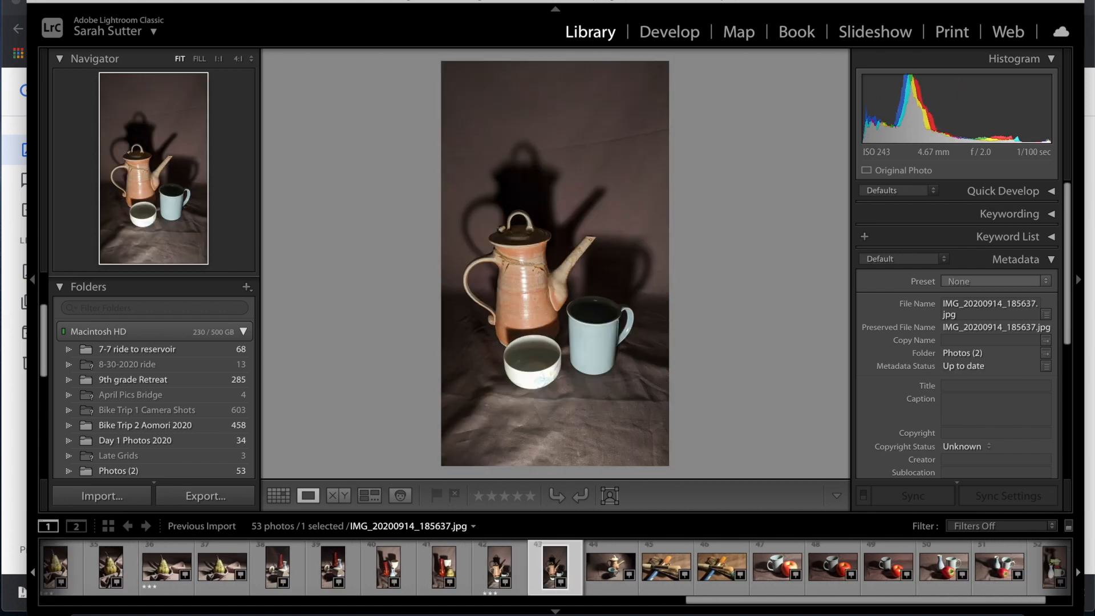
key(Right)
key(Right)
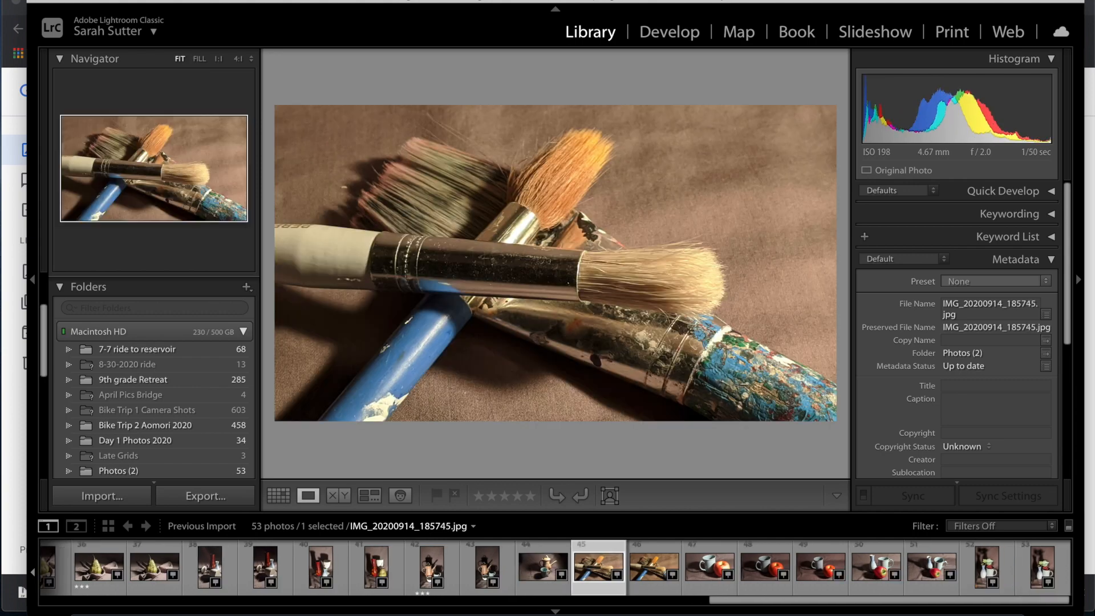
key(Right)
key(Left)
key(3)
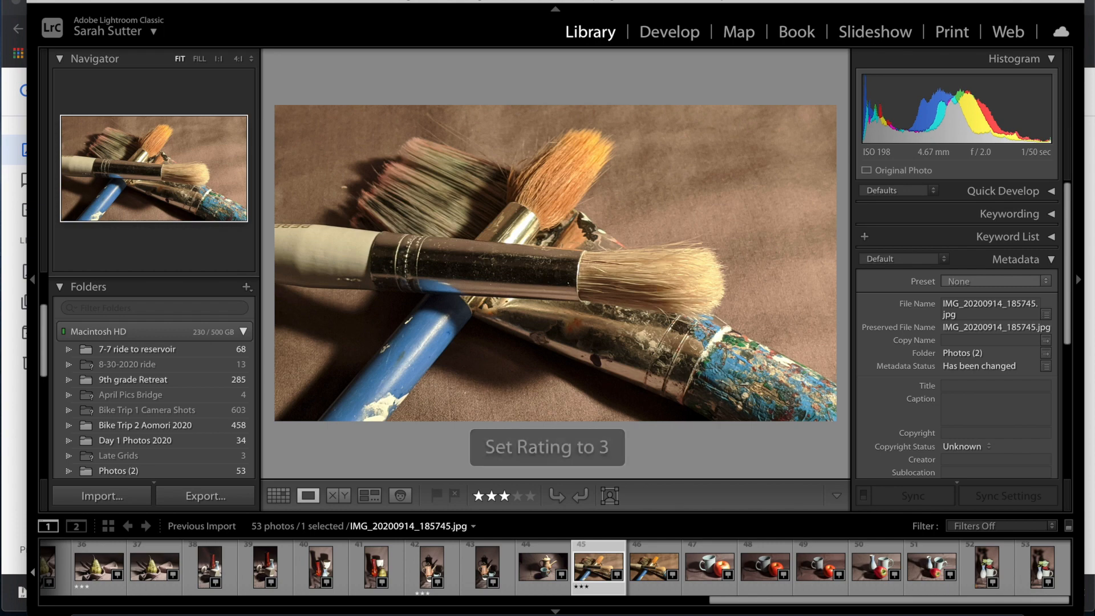
key(Right)
key(Right)
key(Right)
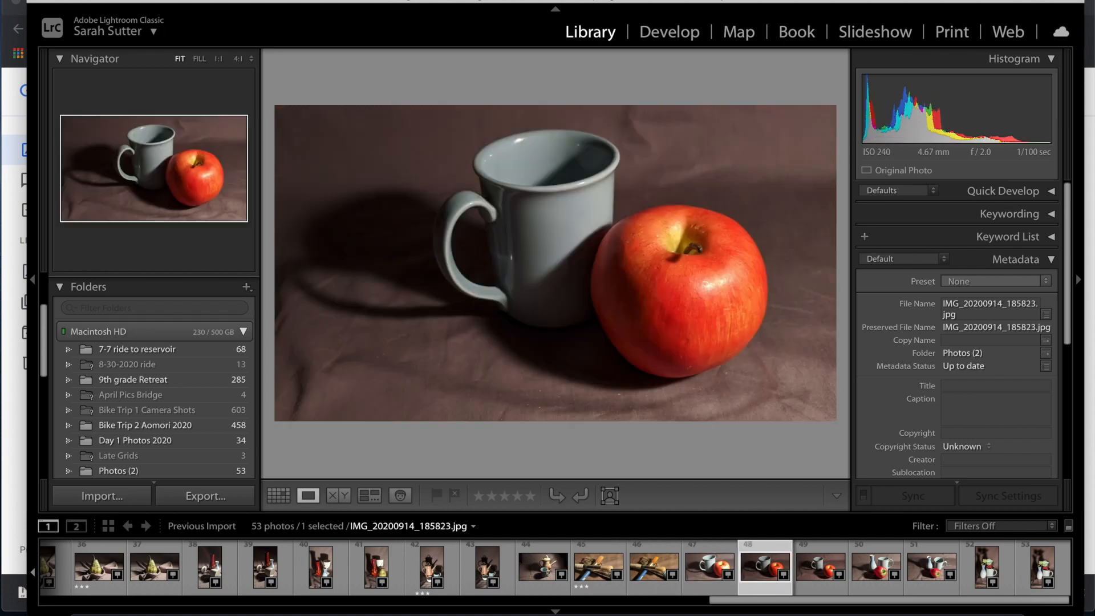
key(Right)
key(3)
Rate photos 51, 52 and 53, the final vase shots, 3 stars.
key(Right)
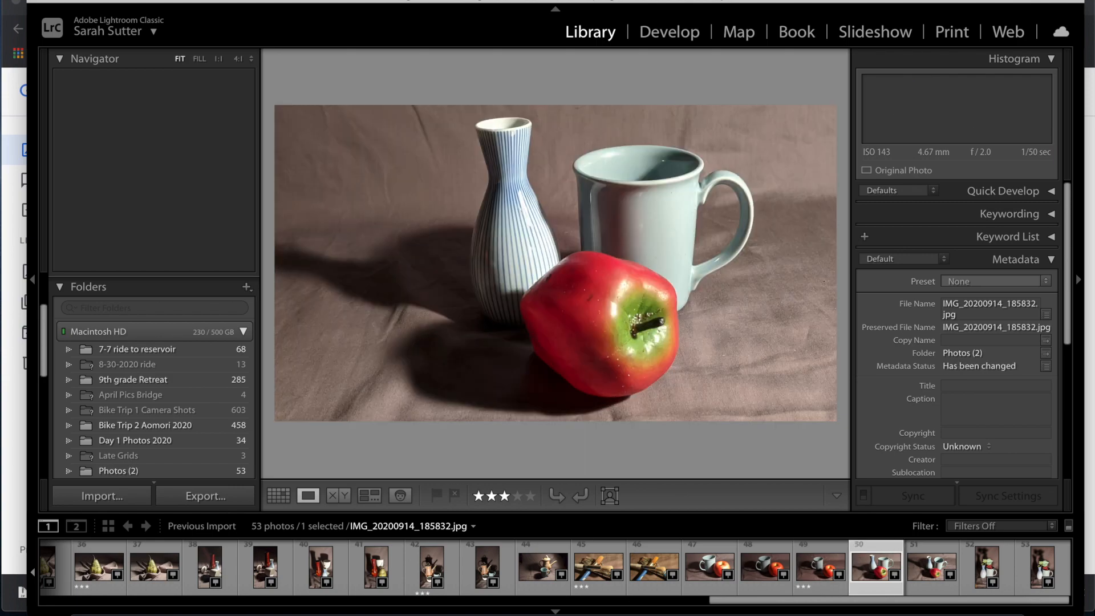
key(Right)
key(3)
key(Right)
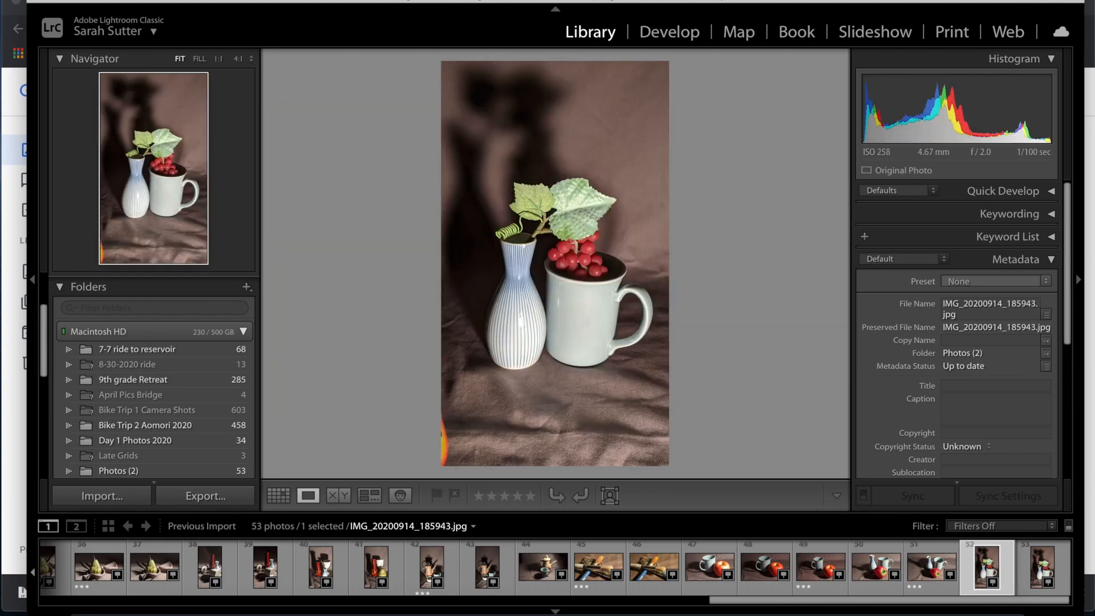
key(3)
key(Right)
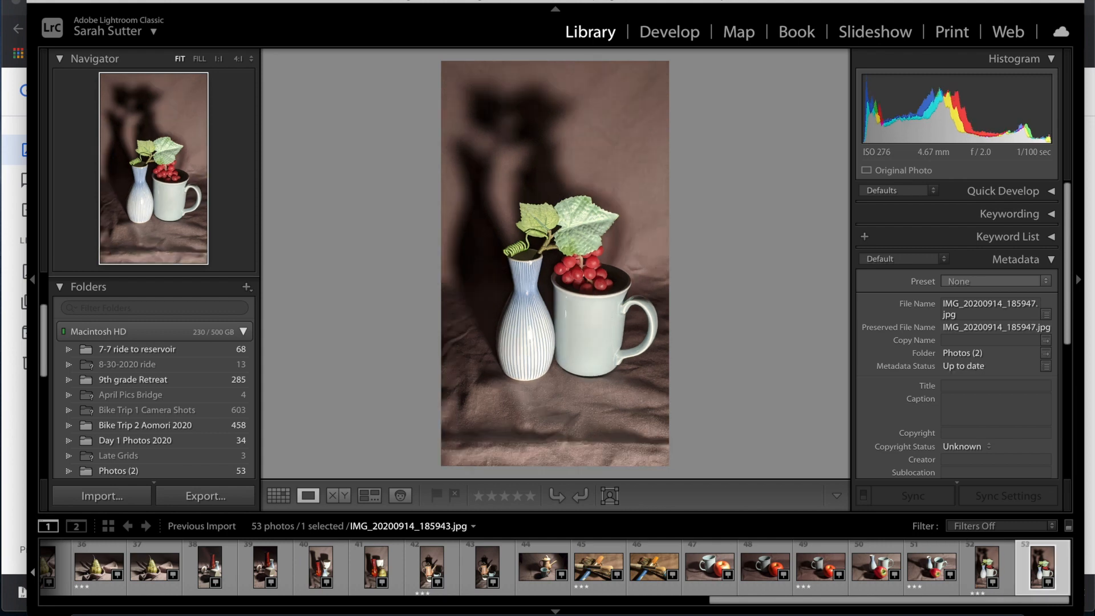
key(3)
key(Left)
key(Right)
key(3)
Apply the rated-only filter preset, narrowing the set to 16 of 53 photos.
click(1005, 528)
click(1004, 525)
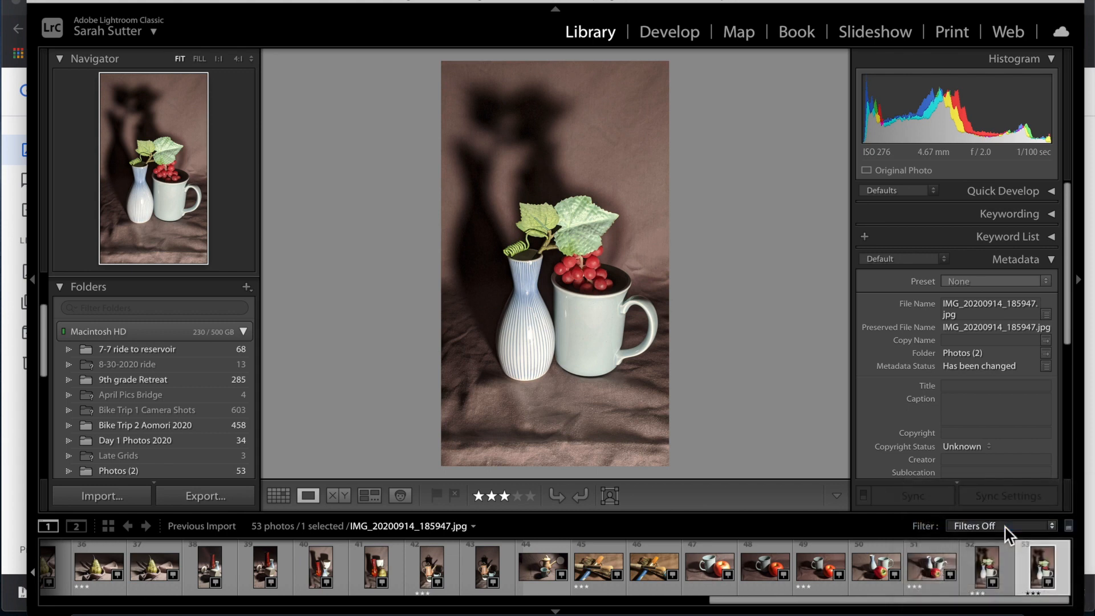
click(1005, 528)
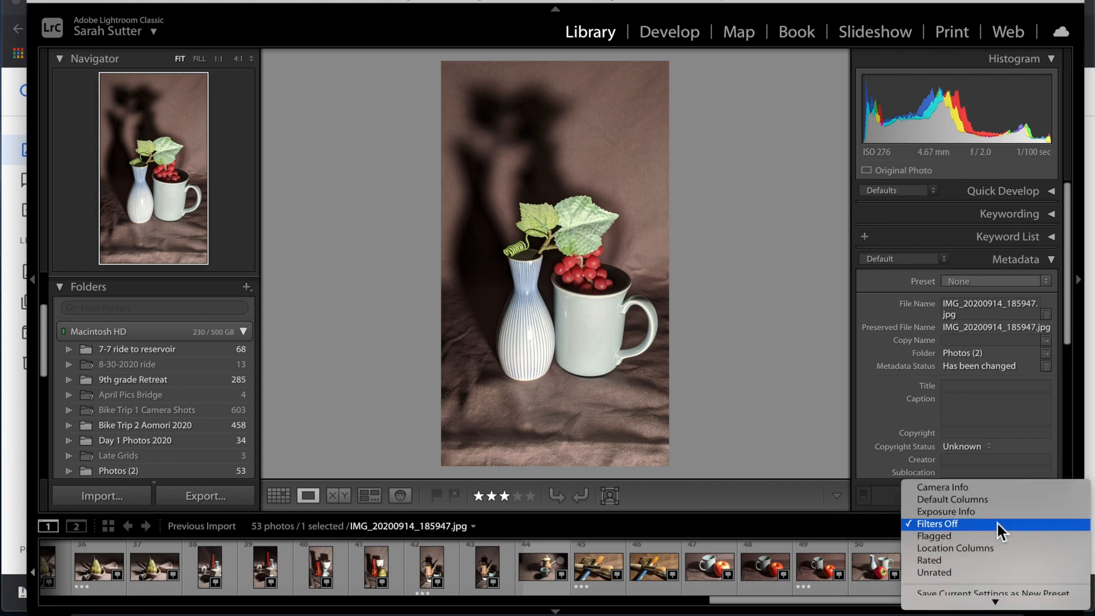
click(998, 558)
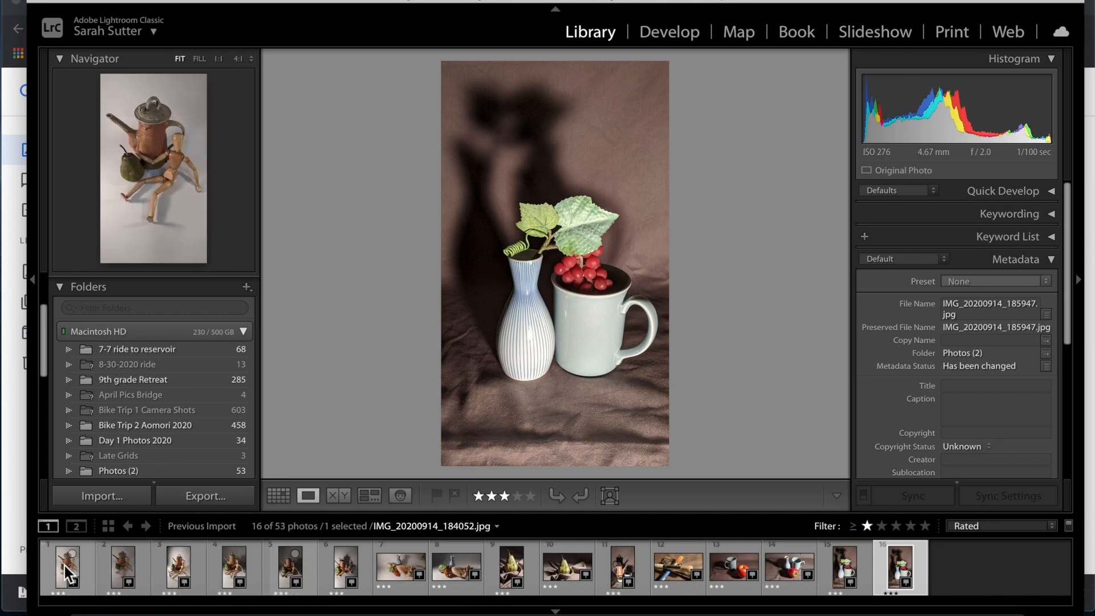
Show the teapot, pear and mannequin photo IMG_20200914_184106 from the filmstrip.
click(173, 569)
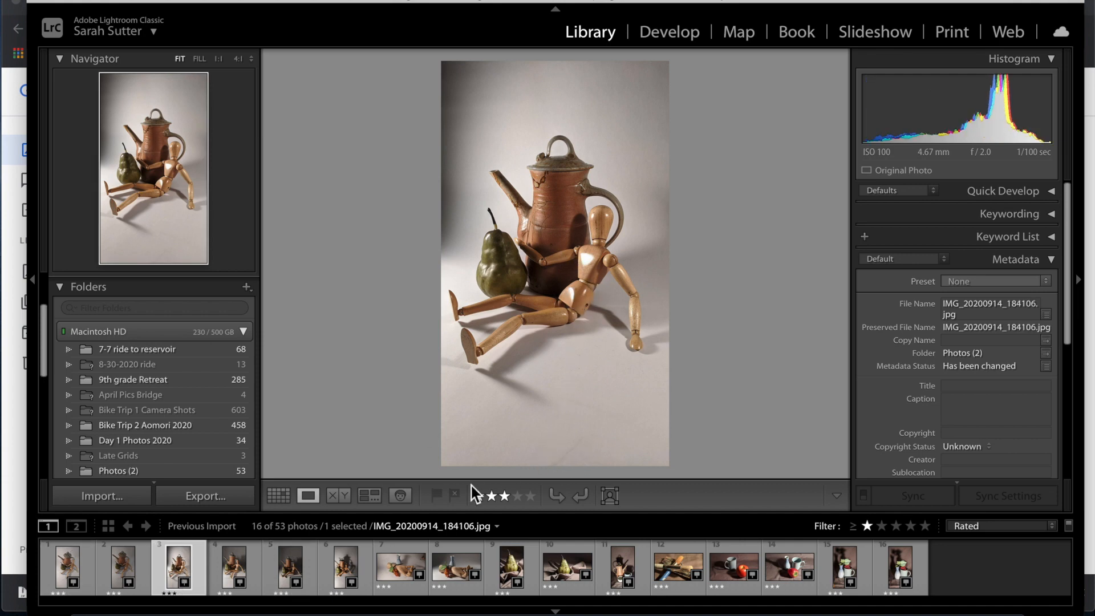
click(234, 564)
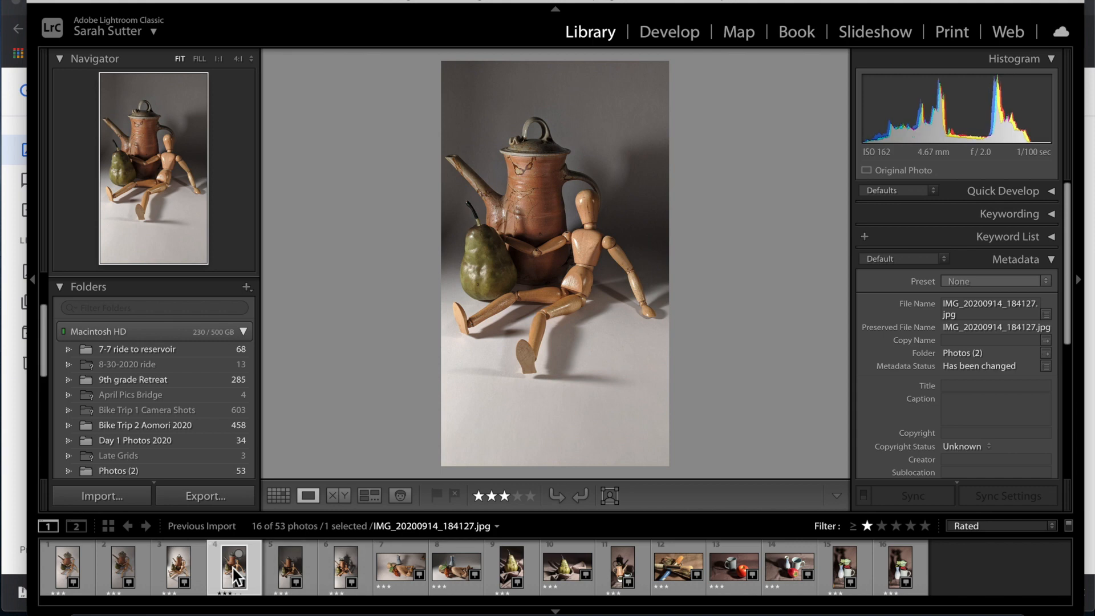
click(180, 570)
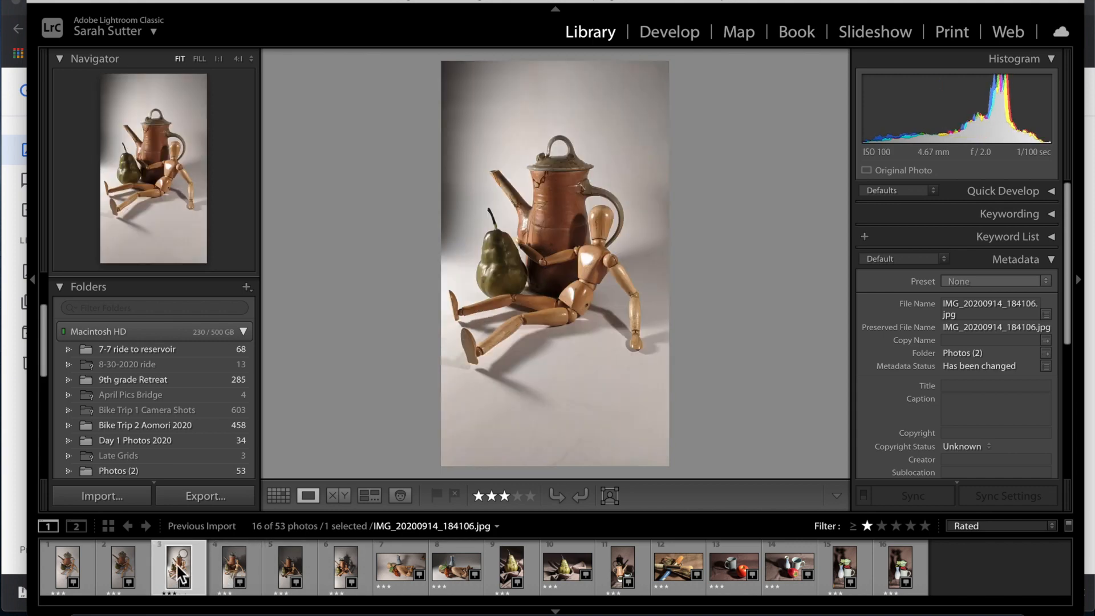
Compare thumbnails 4 and 3, then open IMG_20200914_184106 in Develop.
click(245, 569)
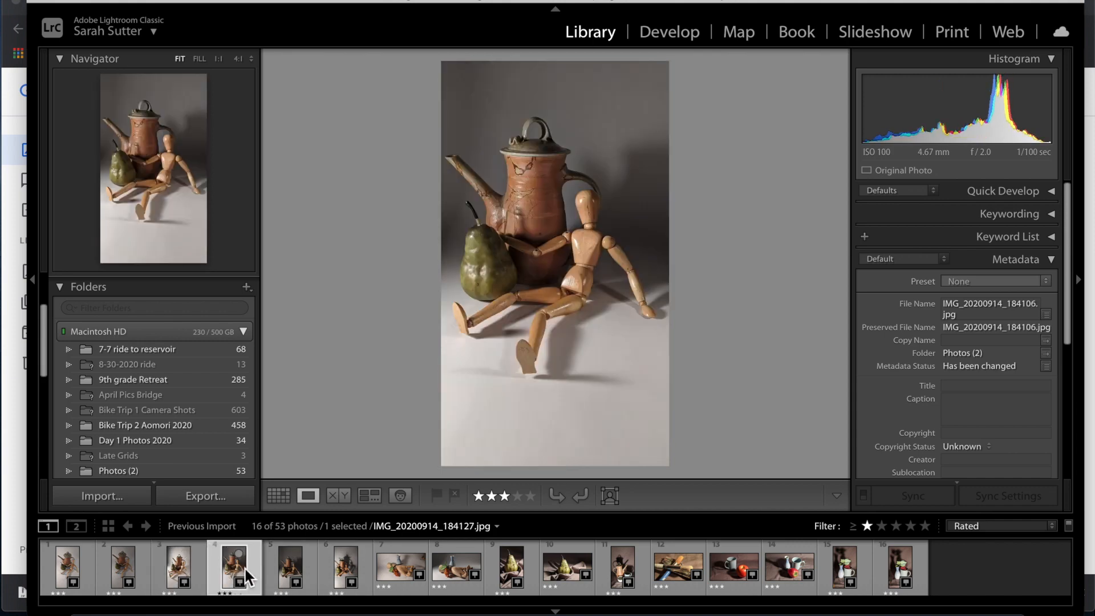
click(183, 576)
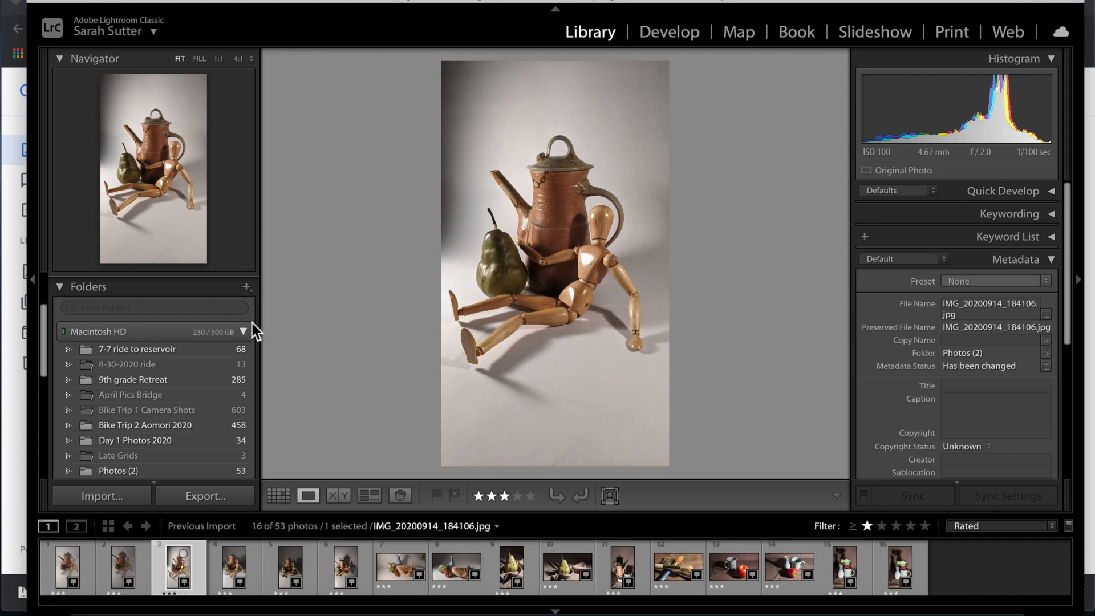
click(682, 39)
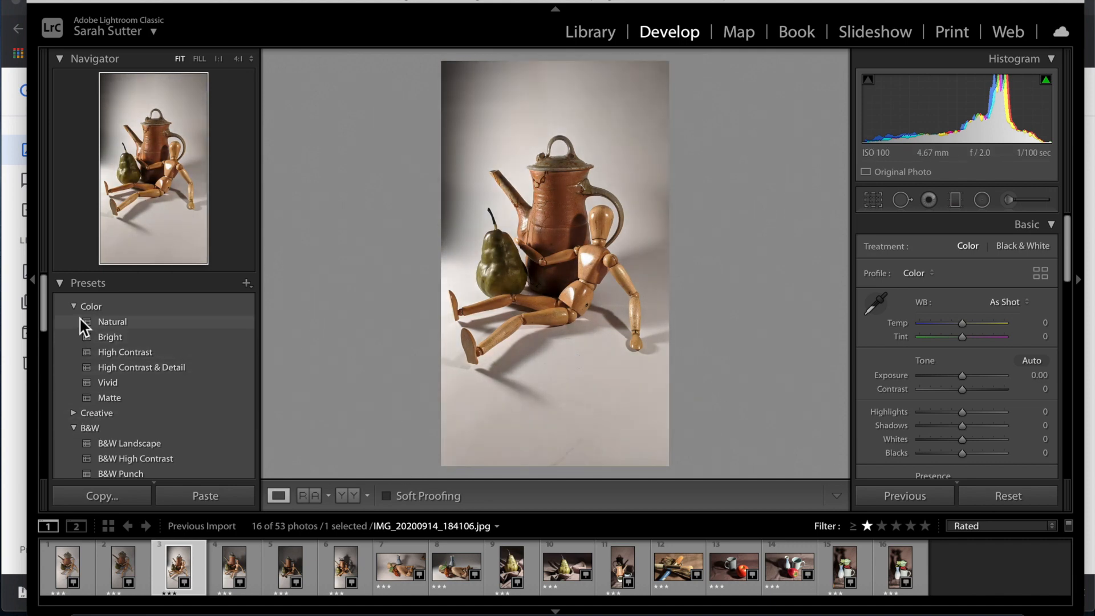
Apply the B&W Landscape preset to the teapot photo and view it at 1:2.
click(75, 308)
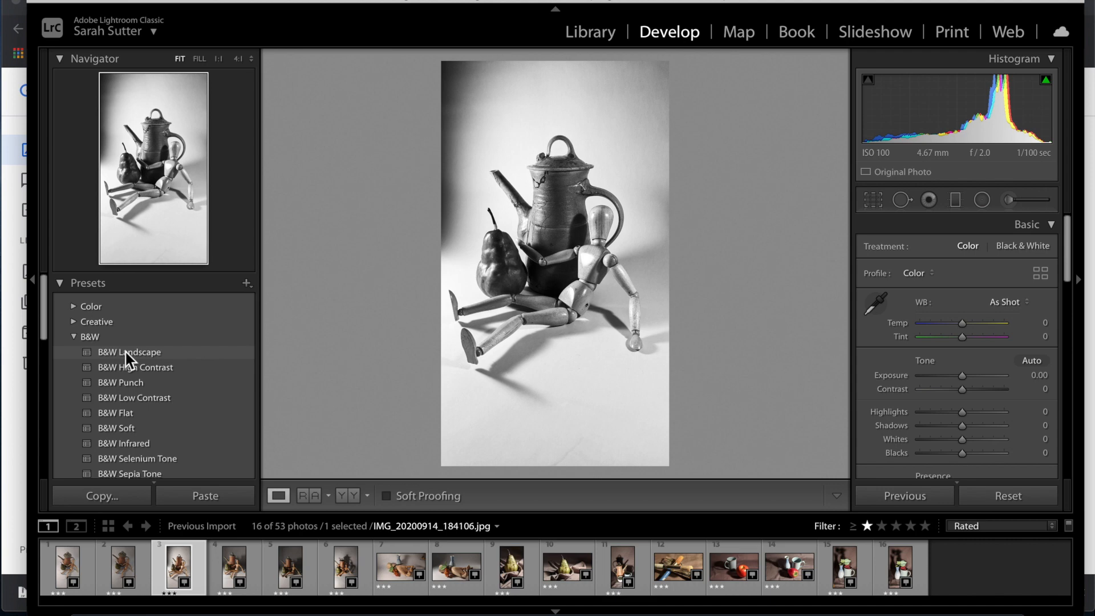
click(125, 359)
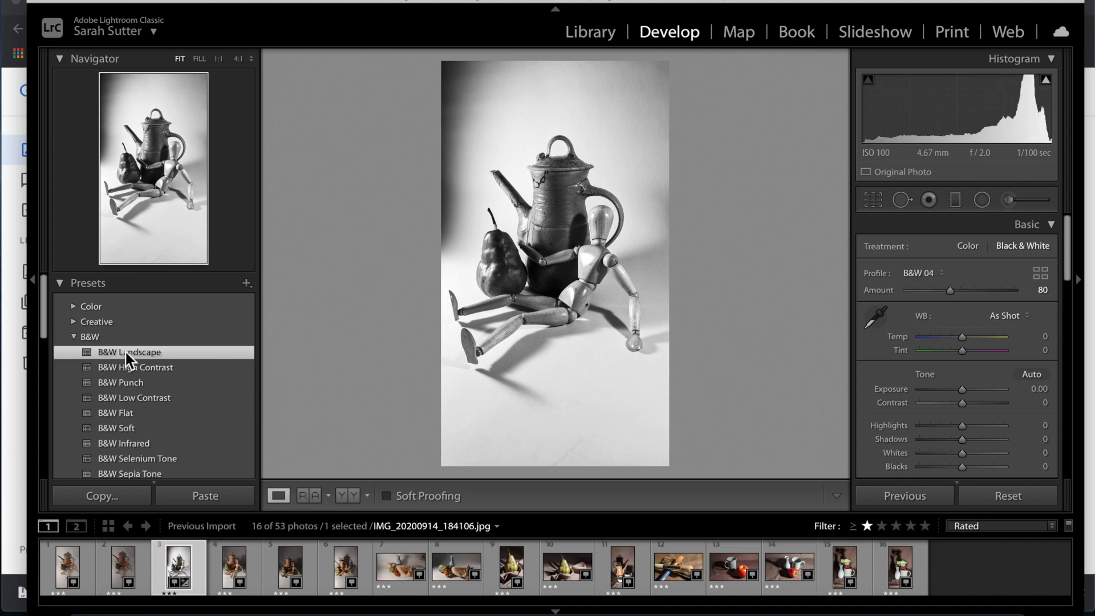
click(504, 292)
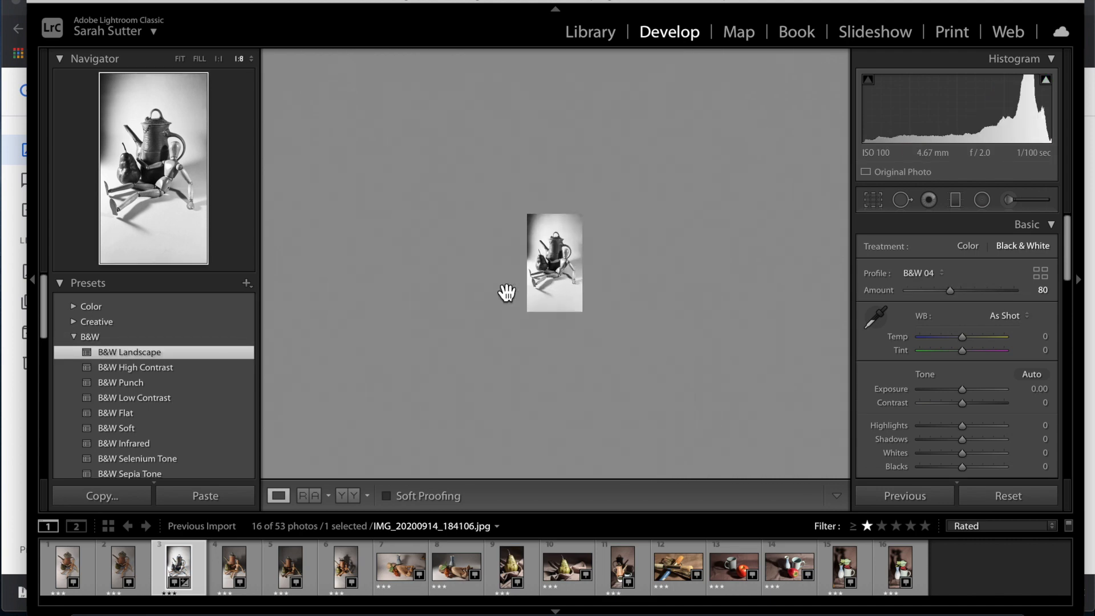
key(ctrl+equal)
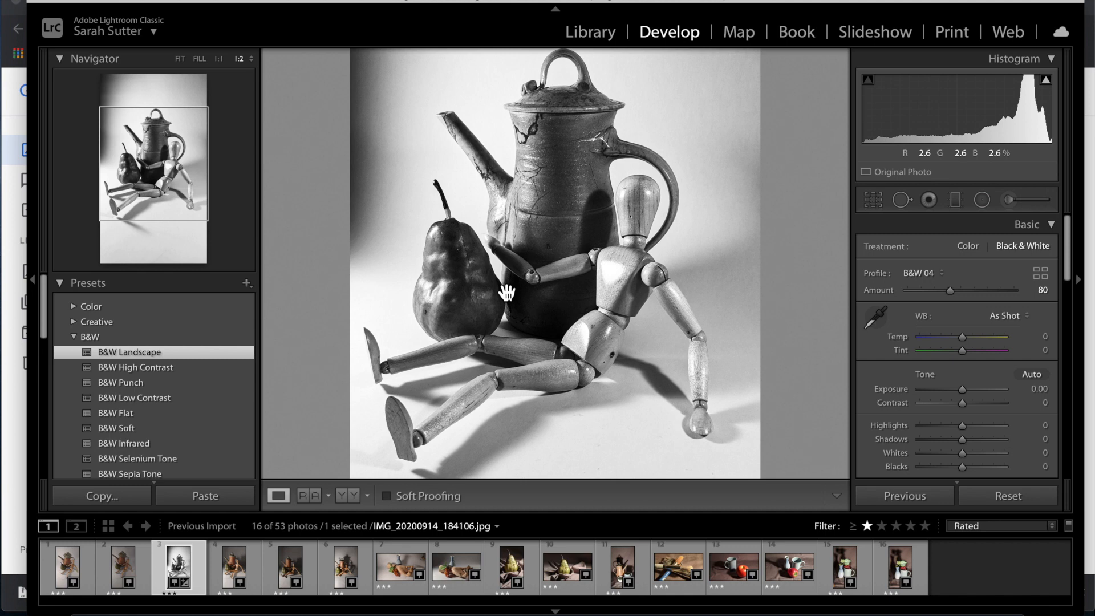
key(Right)
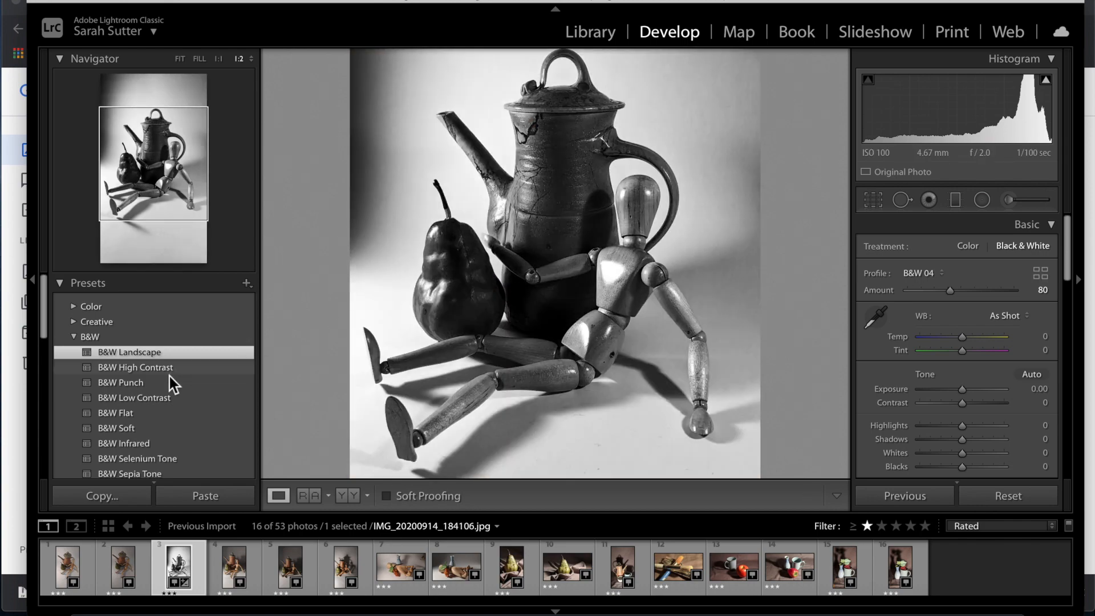
Compare the B&W High Contrast, Punch, Flat and Infrared presets, settling on B&W Low Contrast.
click(168, 368)
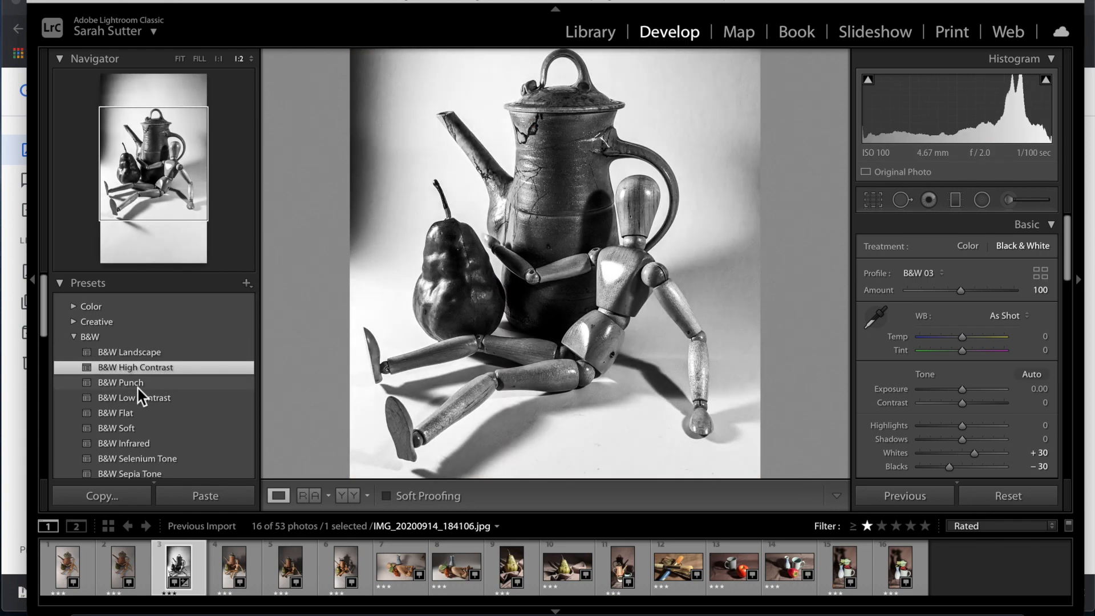
click(138, 388)
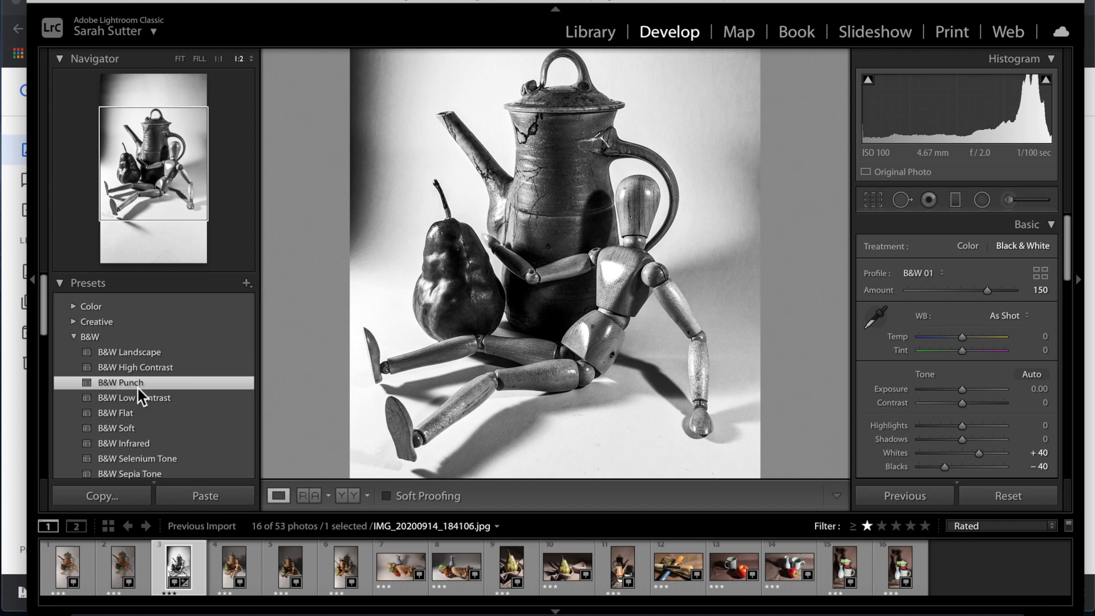
click(138, 398)
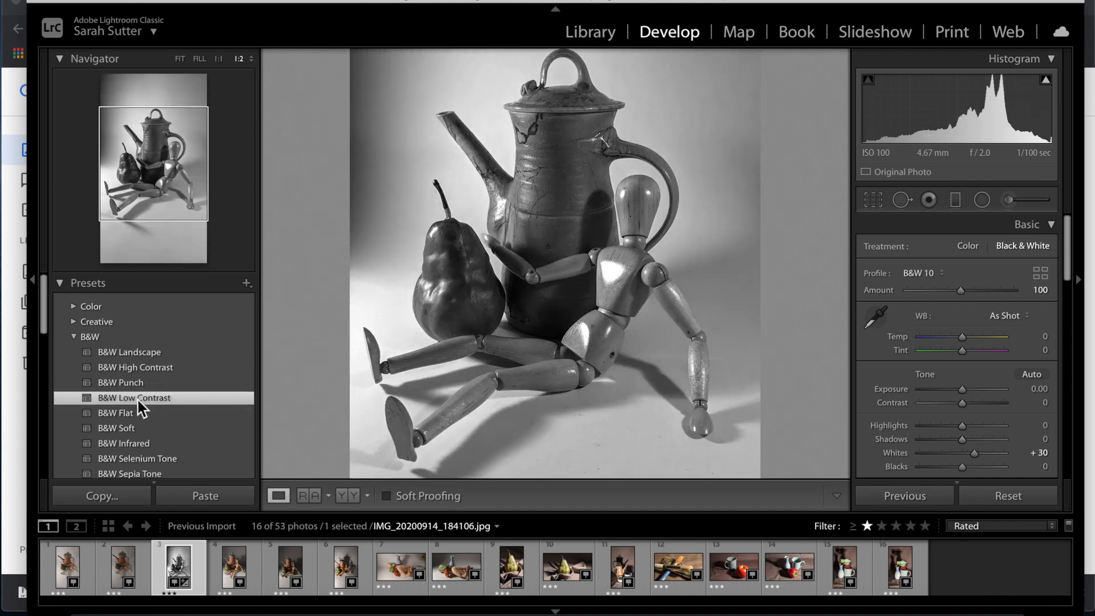
click(131, 416)
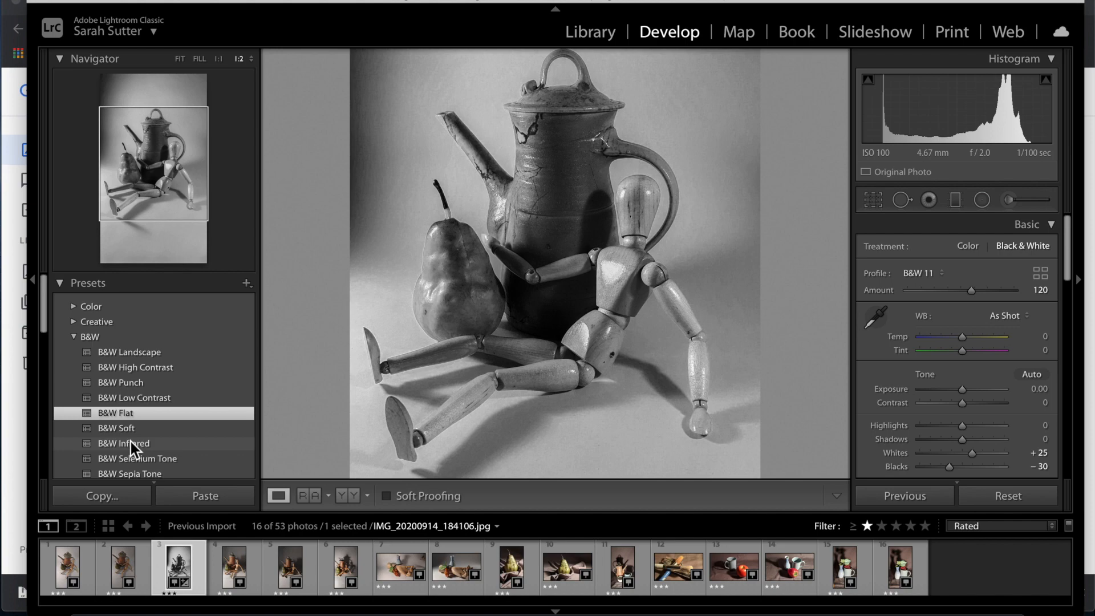
click(131, 441)
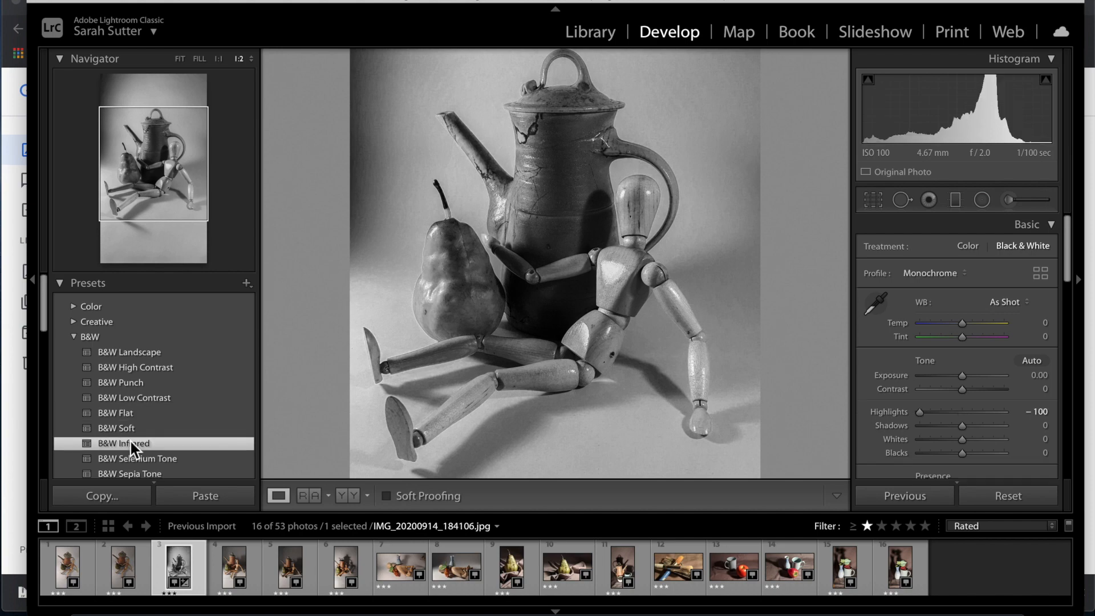
scroll(131, 442, down, 2)
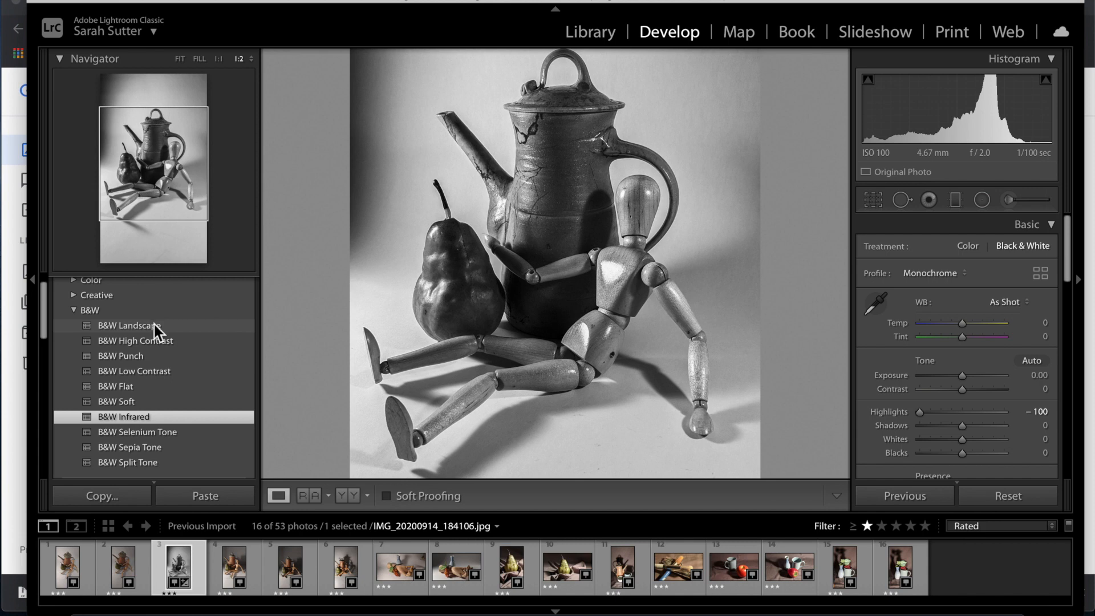
click(156, 324)
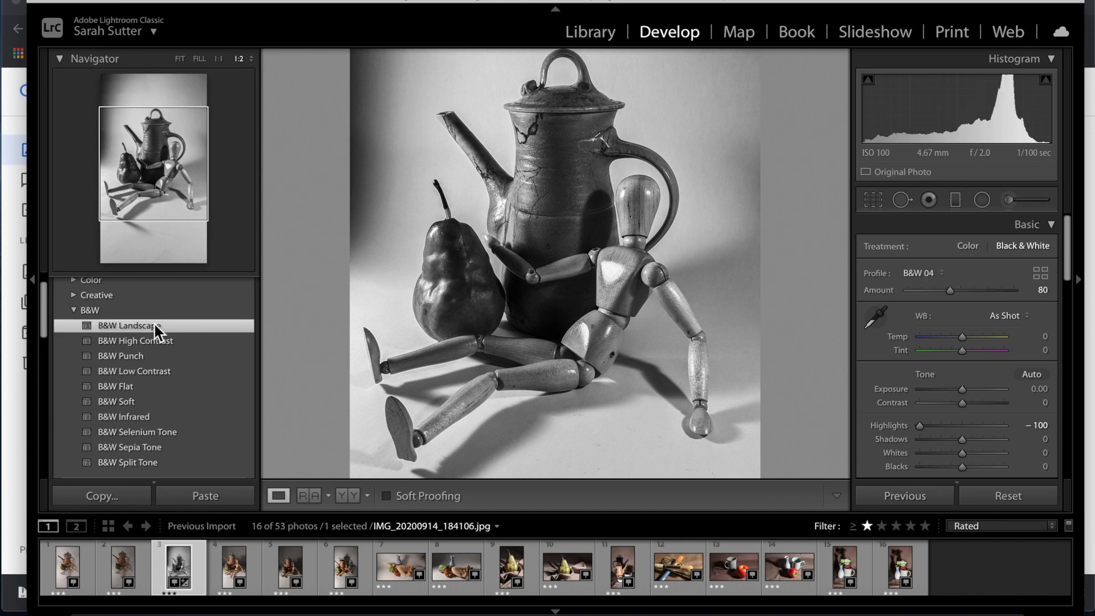
click(140, 387)
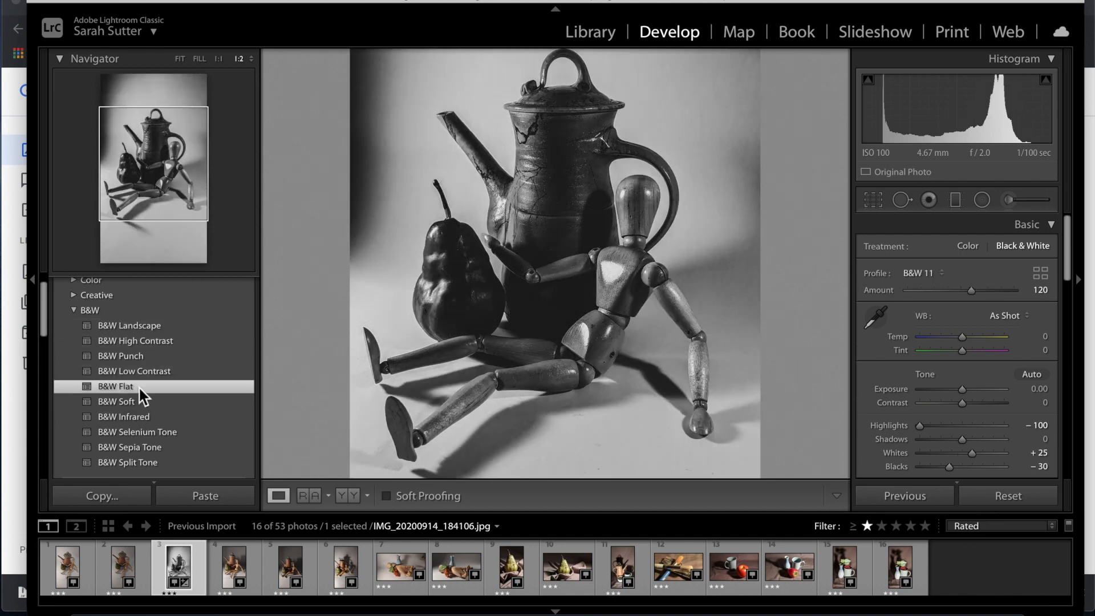
click(135, 372)
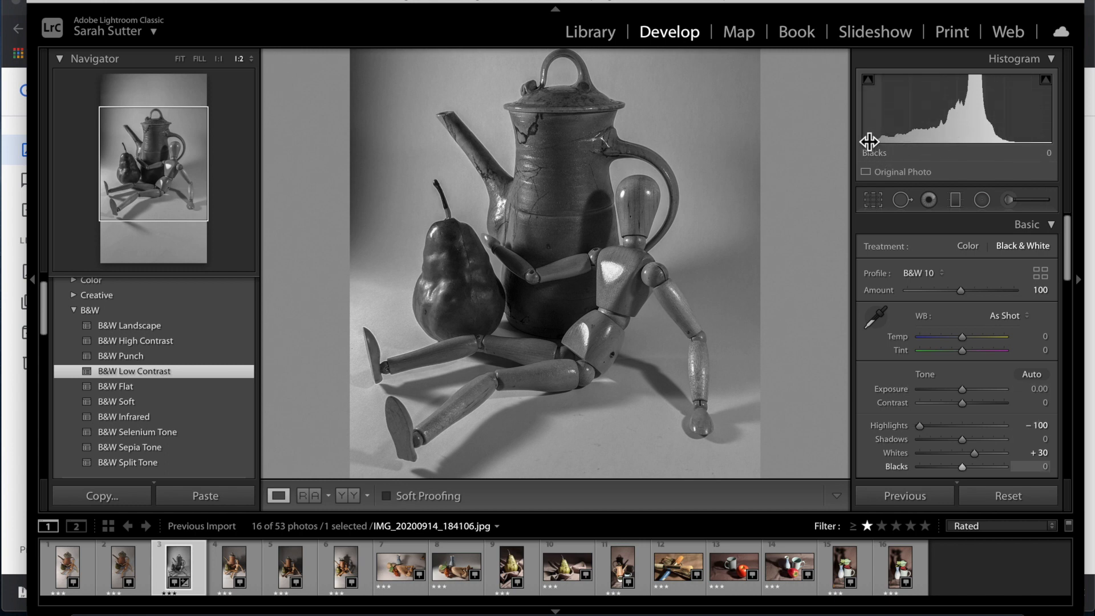
Set Exposure +1.00, Contrast +57, Shadows −41 and Whites +58 on the black-and-white teapot.
mouse_move(871, 83)
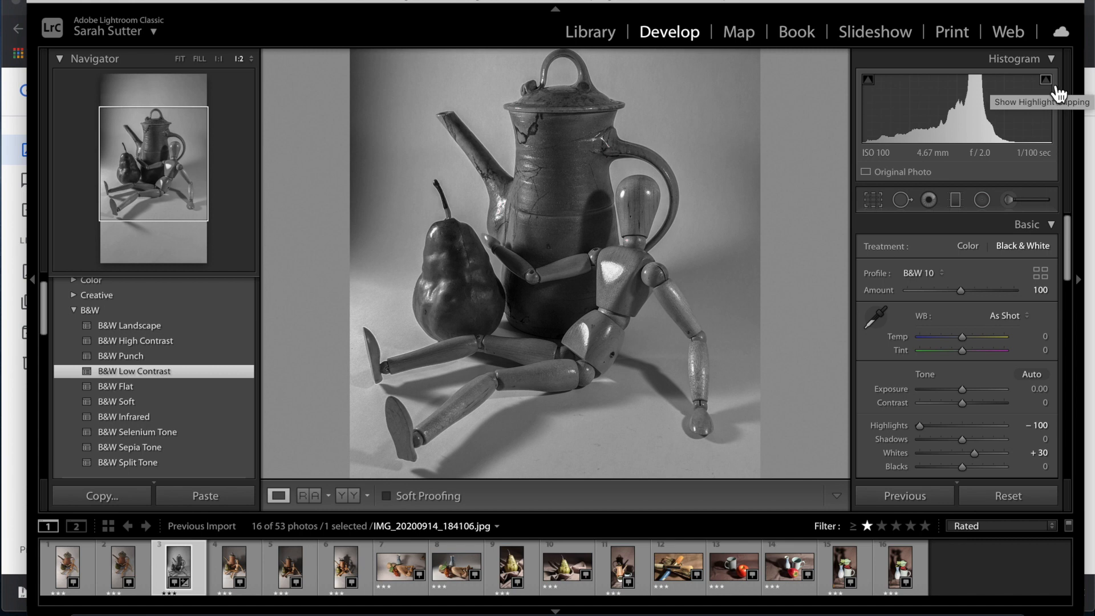
drag(956, 144, 1001, 144)
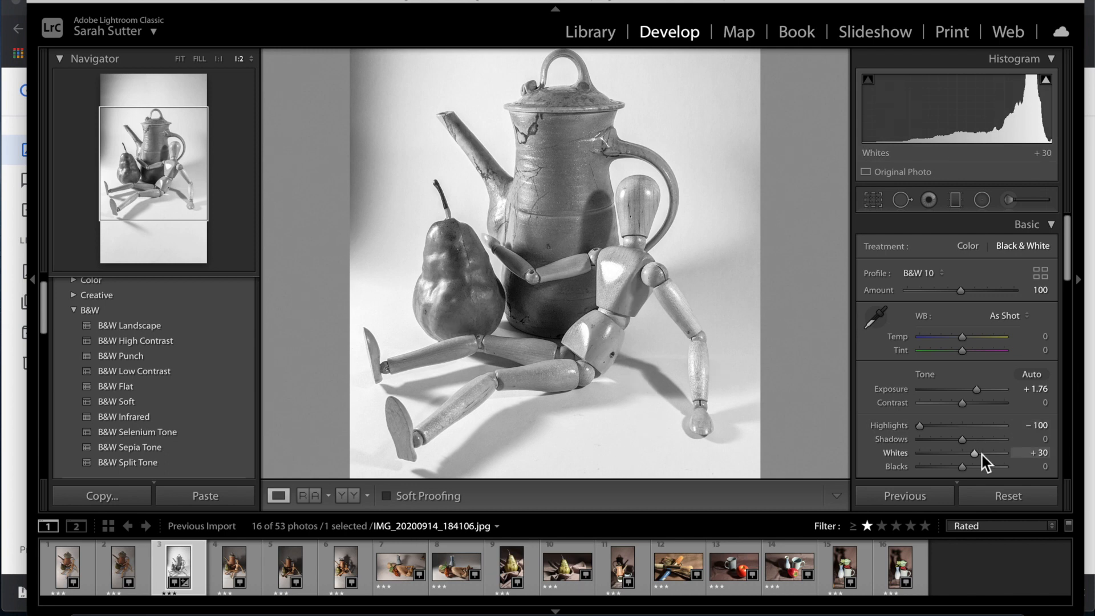
drag(976, 454, 947, 438)
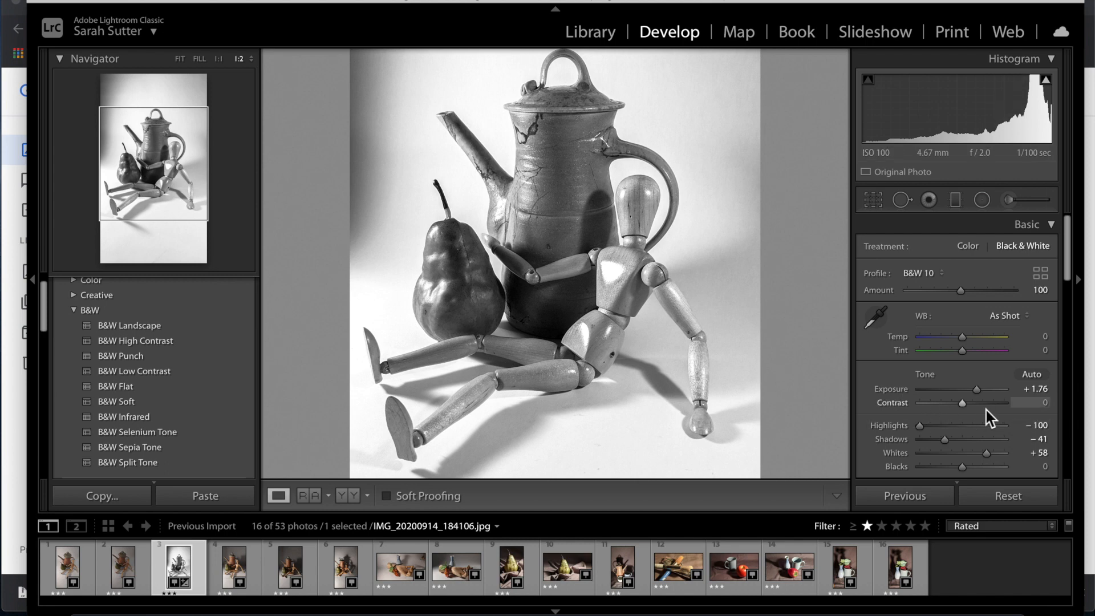
drag(998, 407, 926, 412)
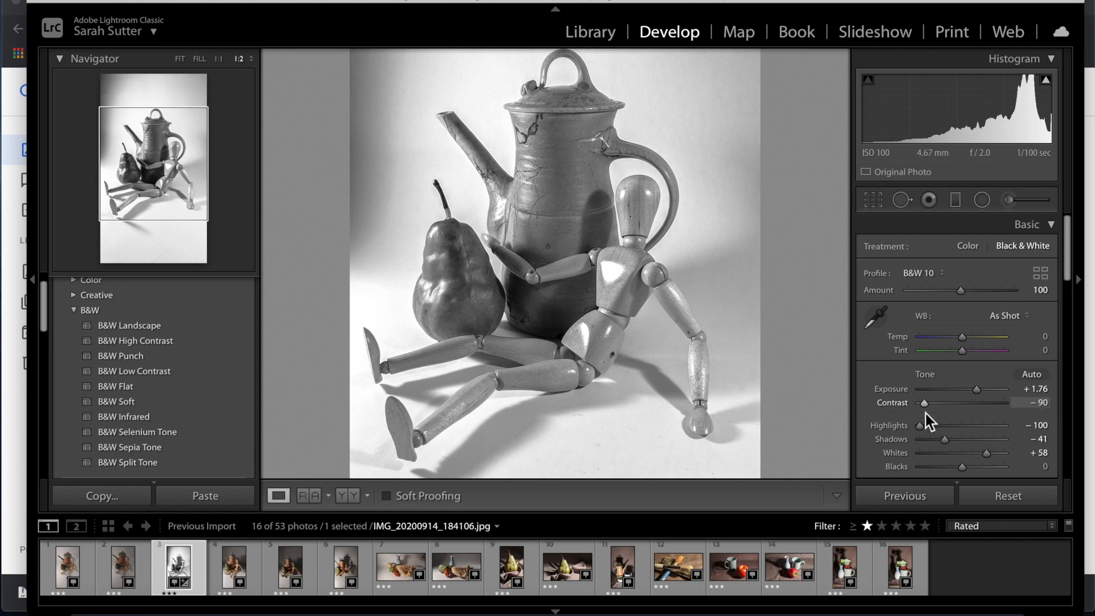
drag(979, 387, 985, 387)
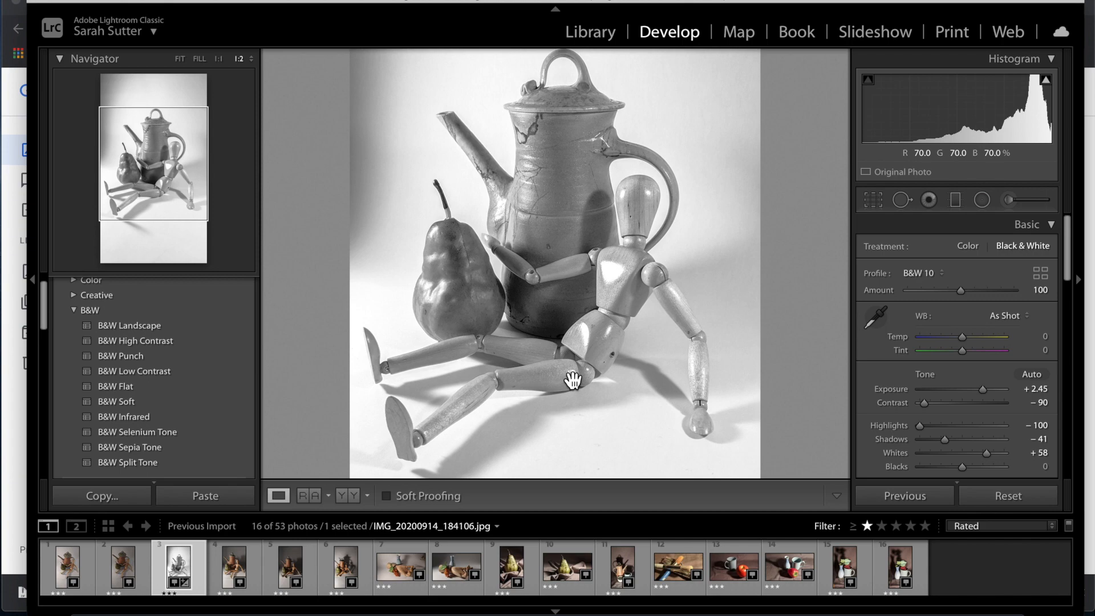
mouse_move(979, 404)
mouse_down()
mouse_move(988, 404)
mouse_move(943, 389)
mouse_move(972, 389)
mouse_up()
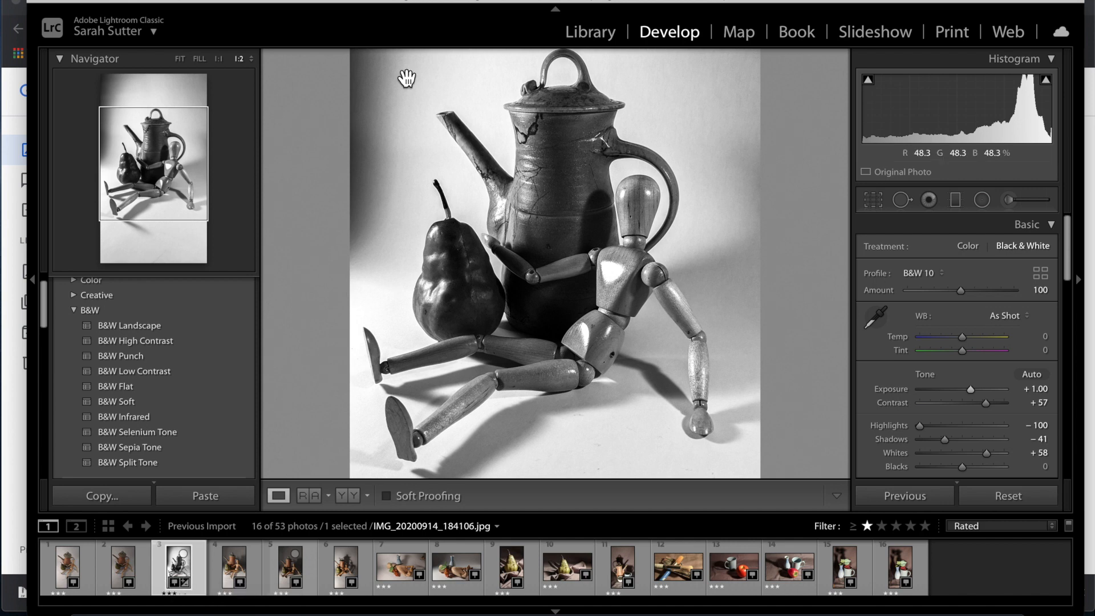
Make a virtual copy and give it Exposure +2.40, Contrast −79, Shadows +70, Blacks −7.
click(276, 0)
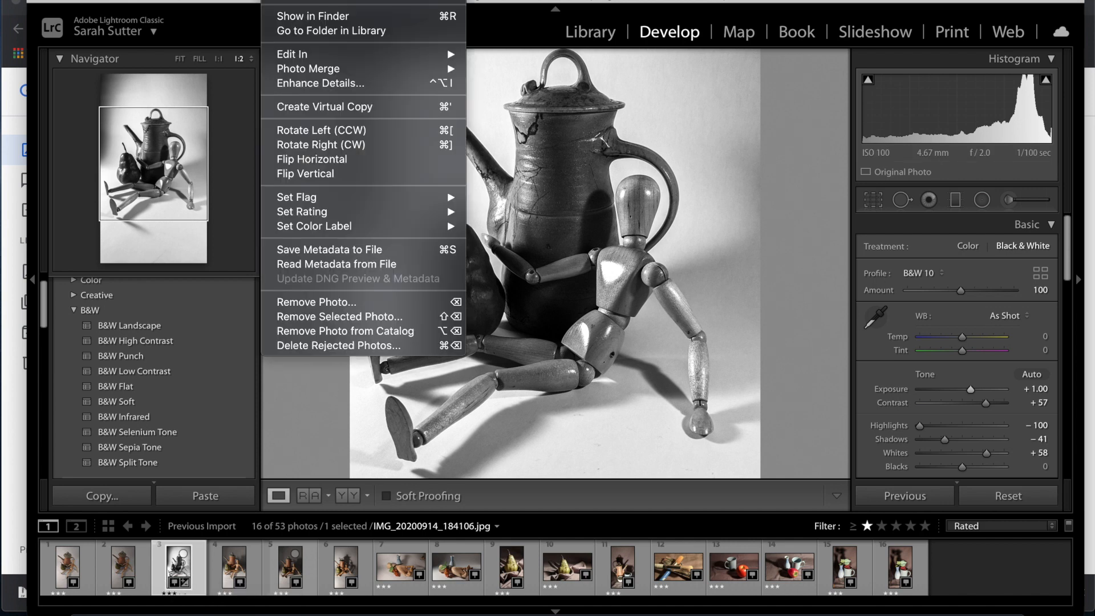
click(332, 109)
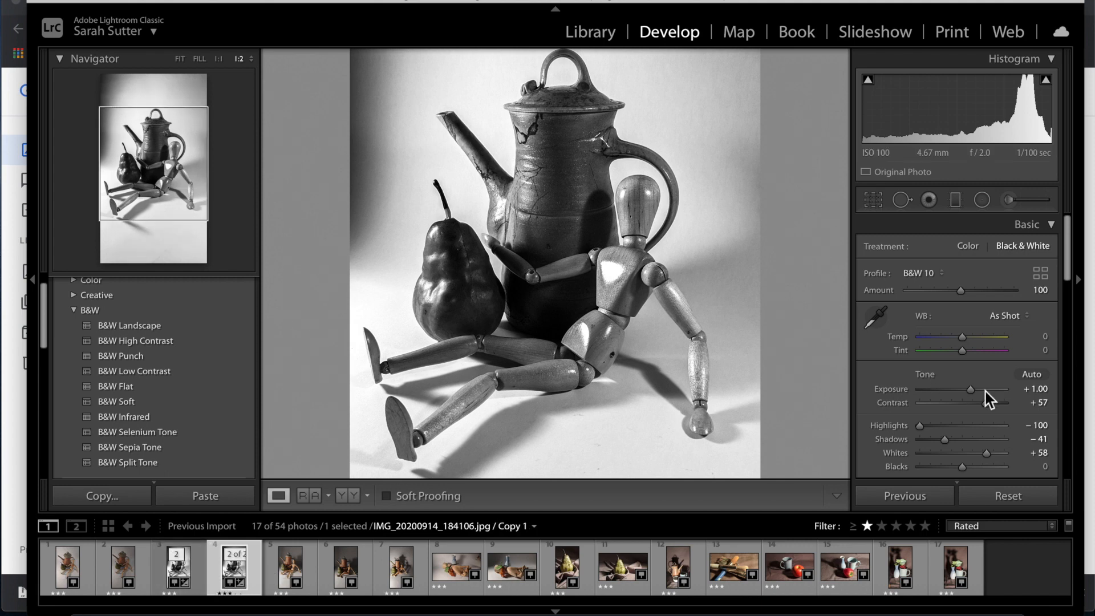
click(943, 403)
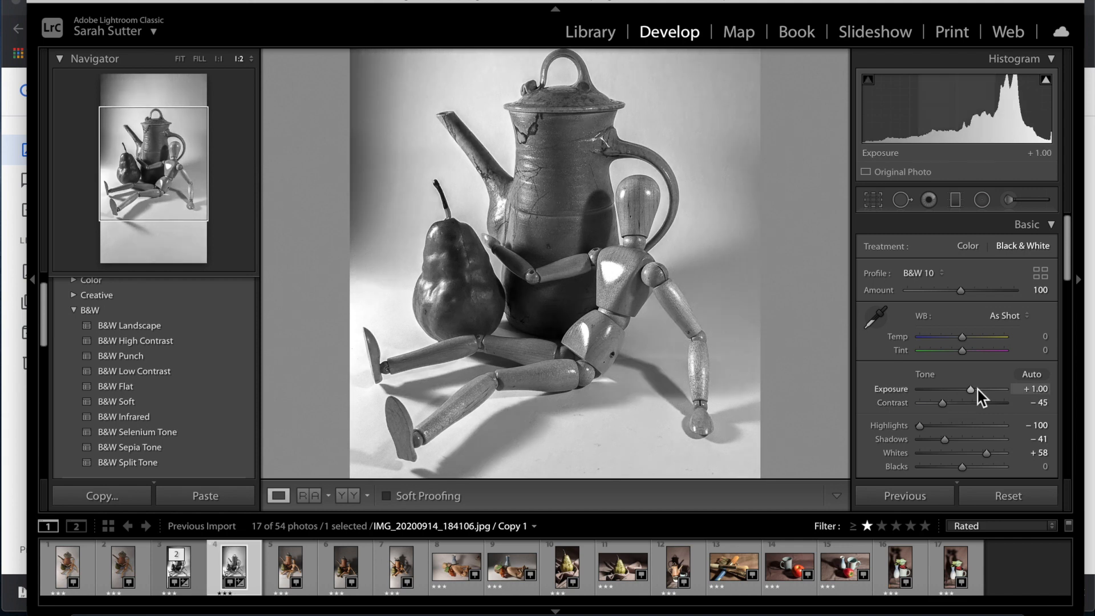
click(980, 389)
click(984, 389)
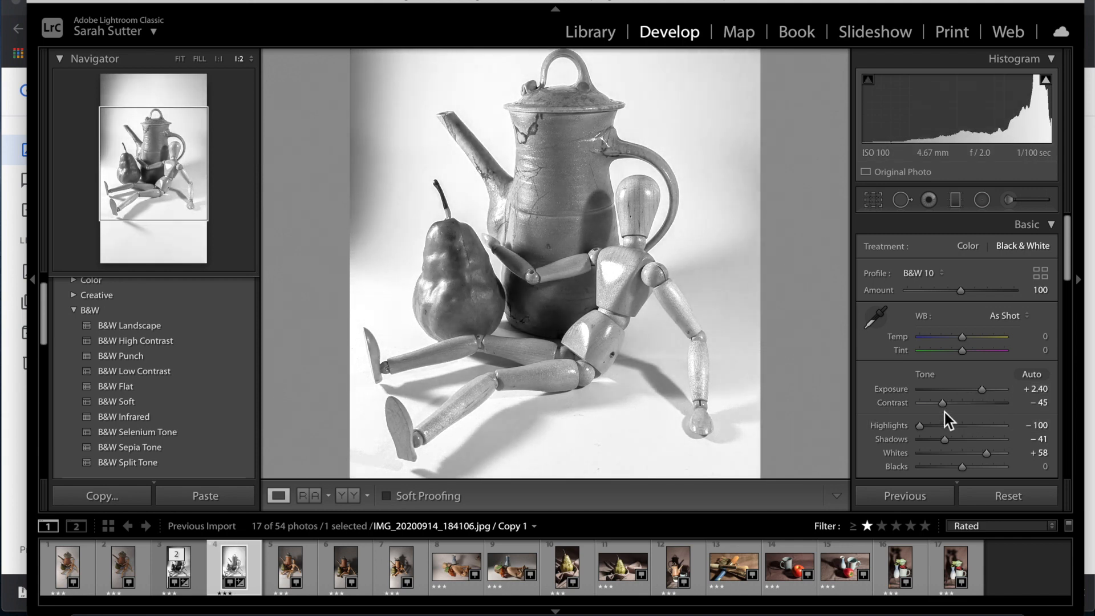
click(930, 404)
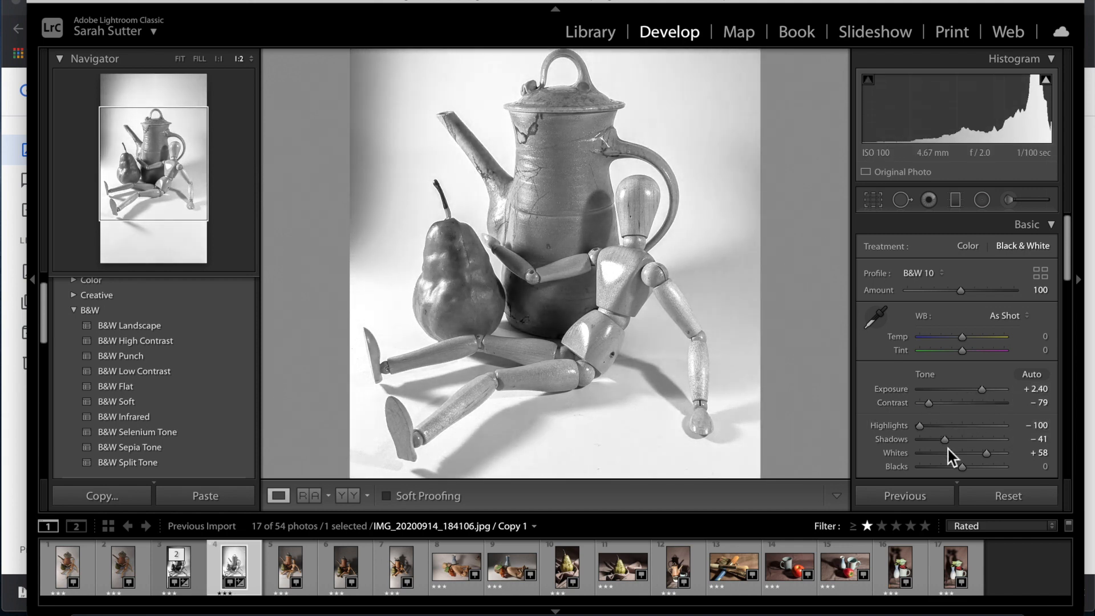
drag(946, 440, 959, 464)
drag(942, 426, 920, 427)
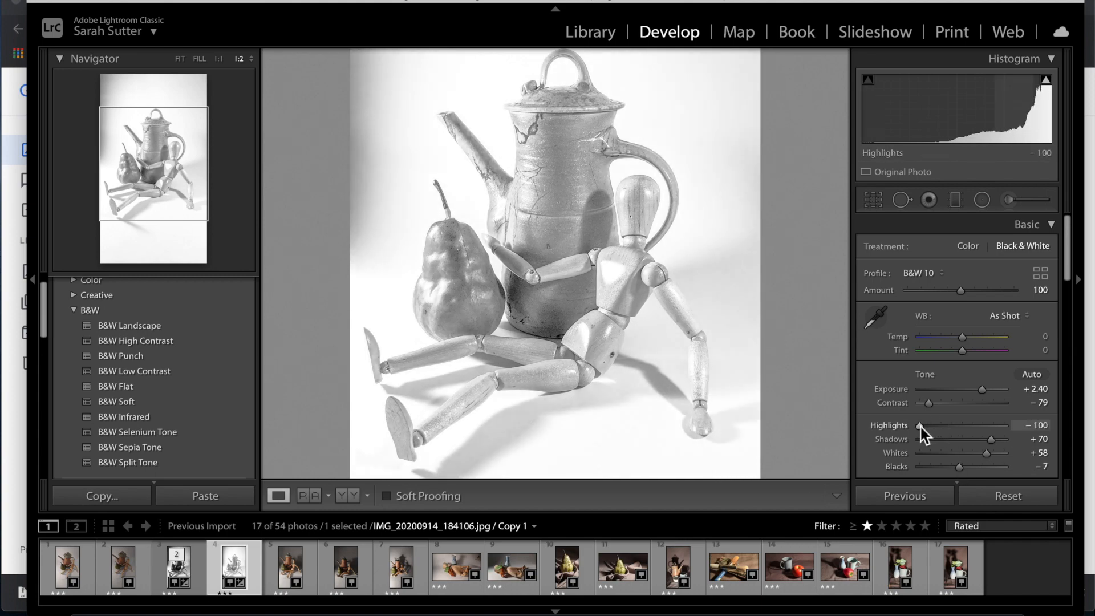
click(602, 242)
scroll(601, 242, up, 10)
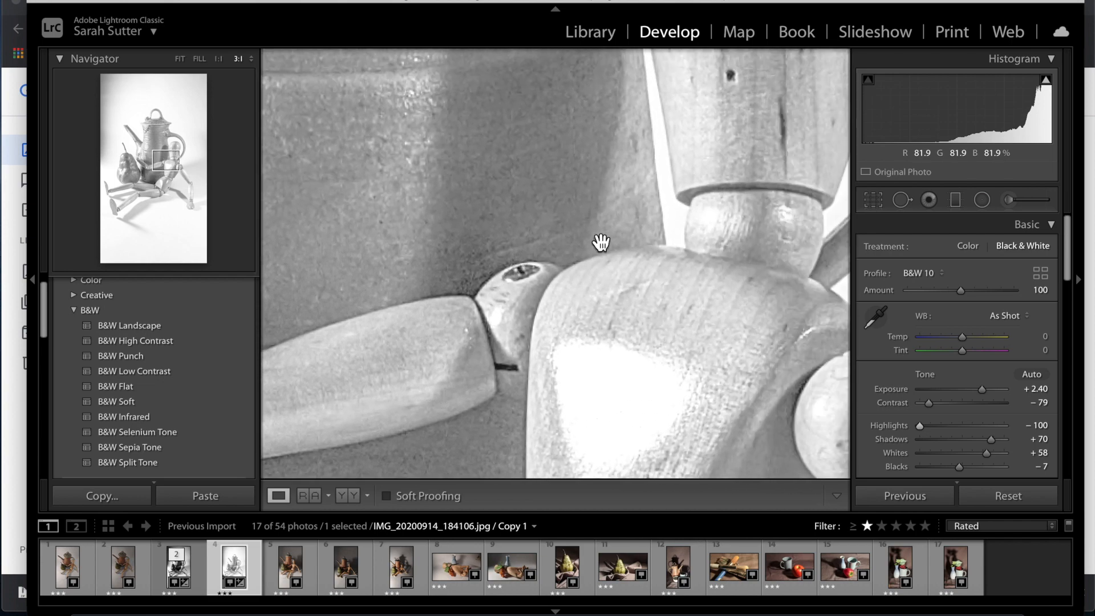
scroll(601, 242, up, 2)
scroll(601, 243, down, 5)
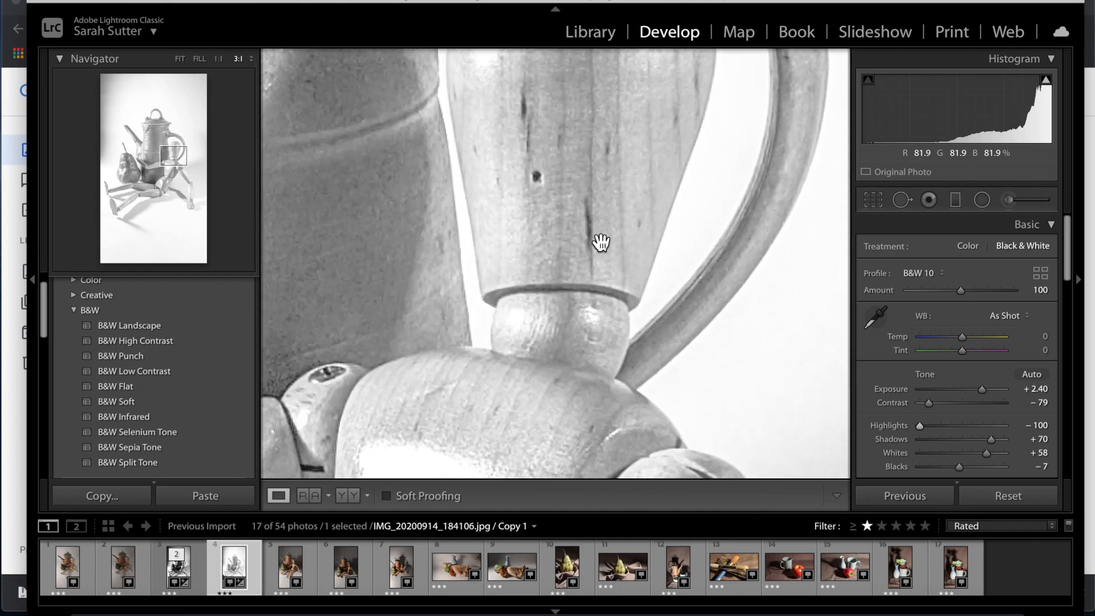
scroll(600, 244, down, 5)
scroll(600, 244, up, 2)
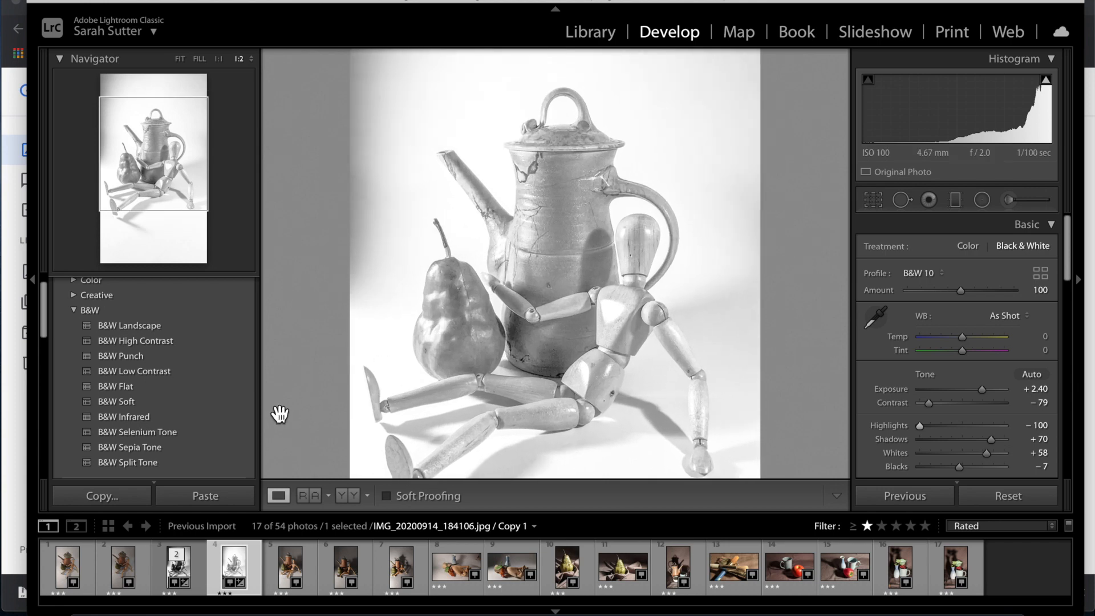
key(Left)
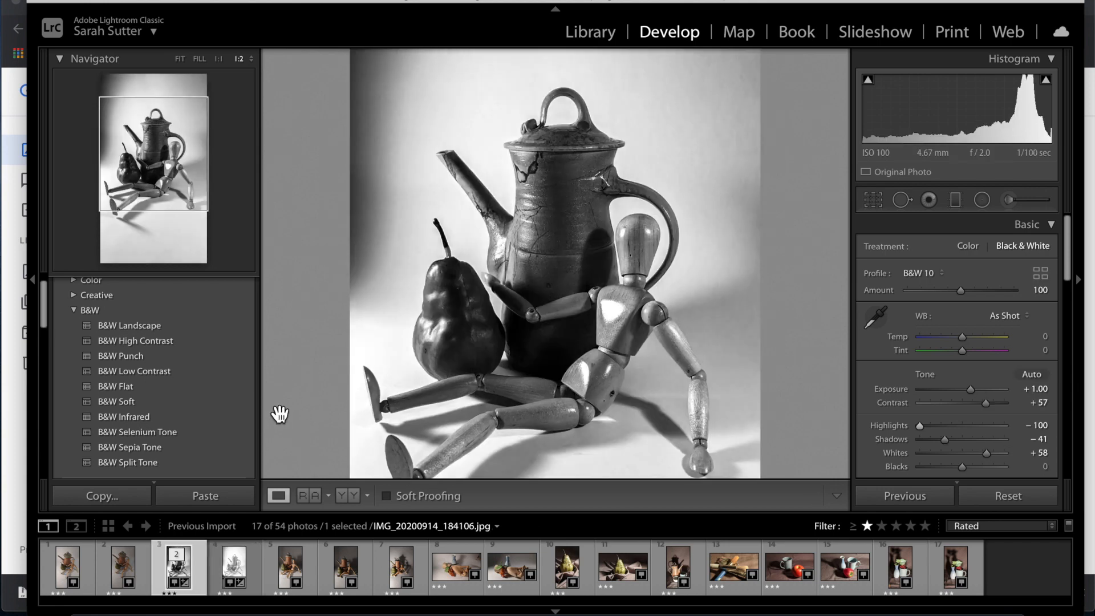
key(Right)
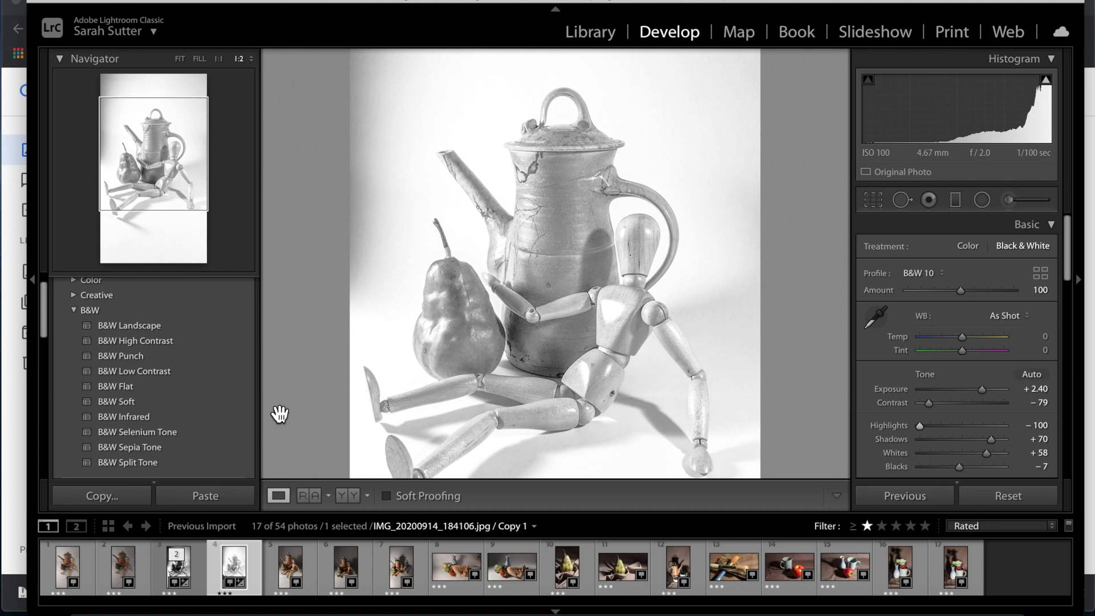
key(Left)
key(Right)
click(540, 374)
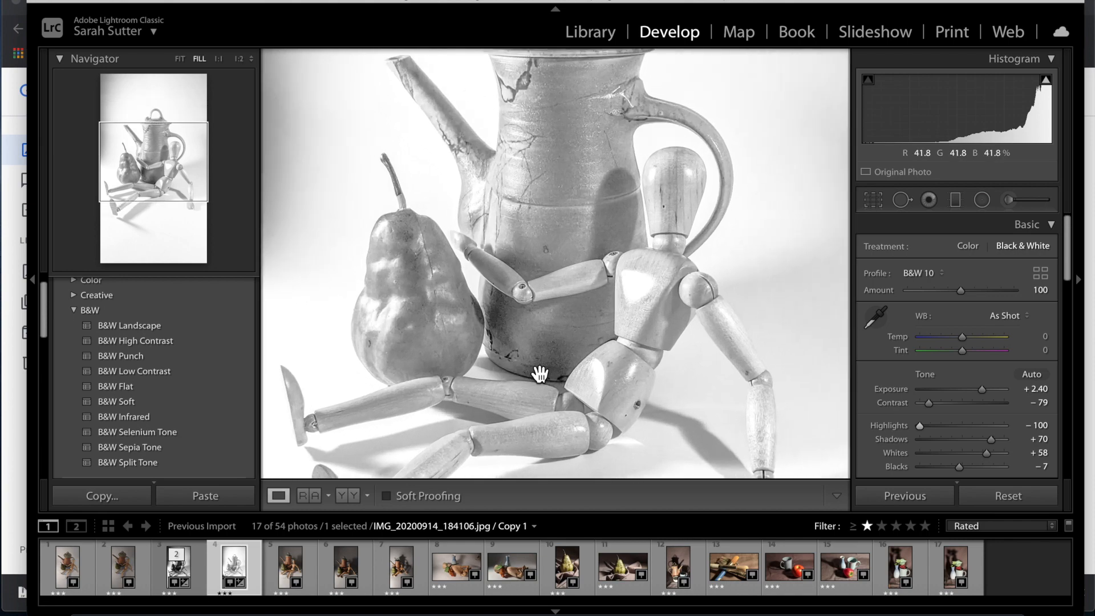
click(539, 376)
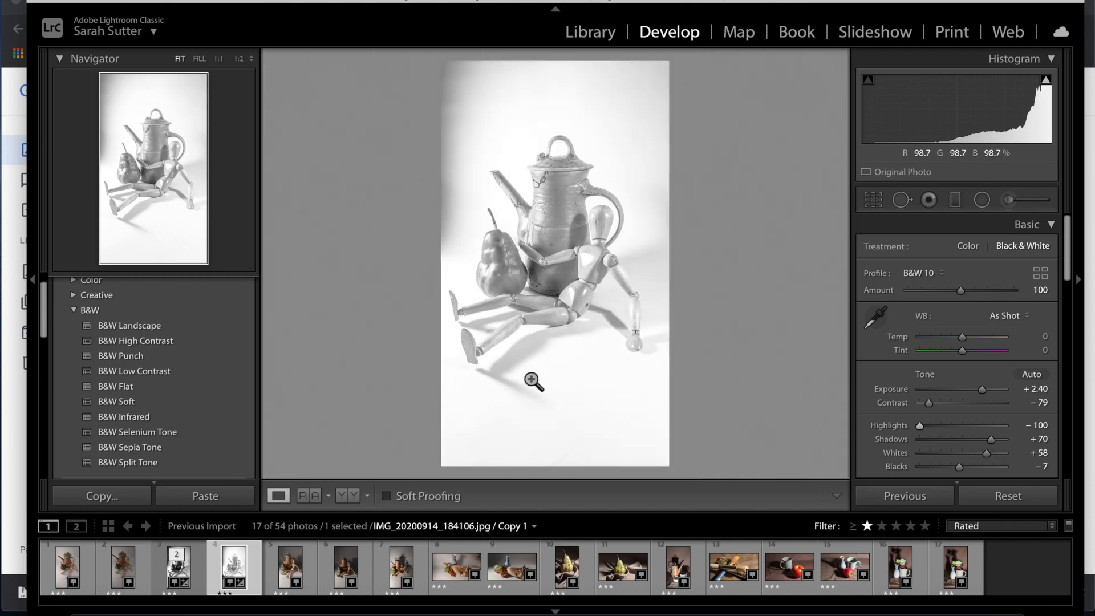
click(534, 381)
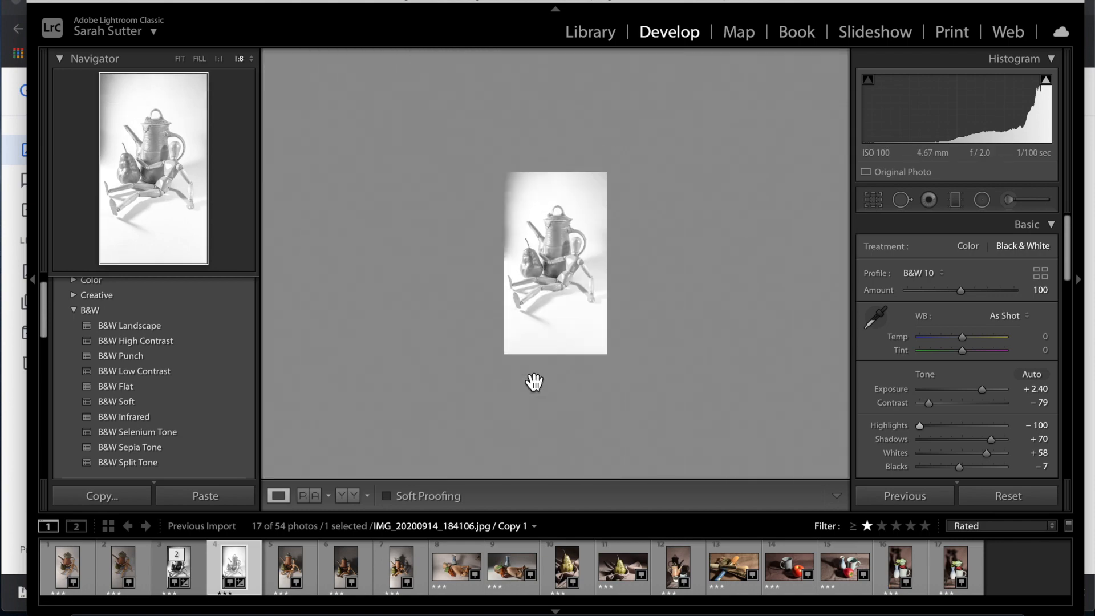
key(ctrl+equal)
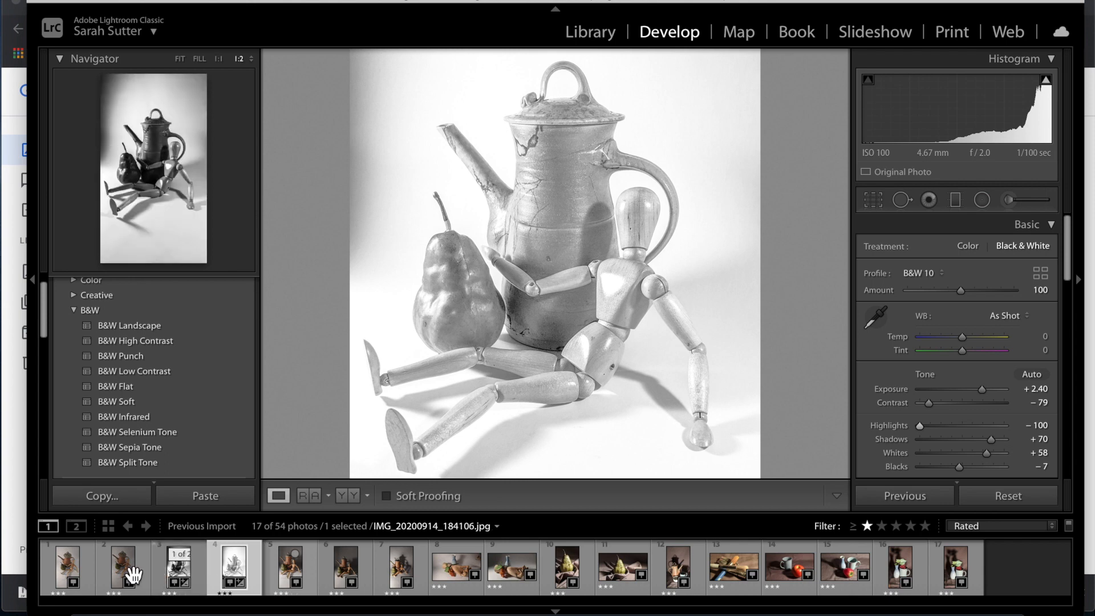
Browse the filmstrip and open the seventh photo, IMG_20200914_184206.jpg, with the long shadow.
click(64, 575)
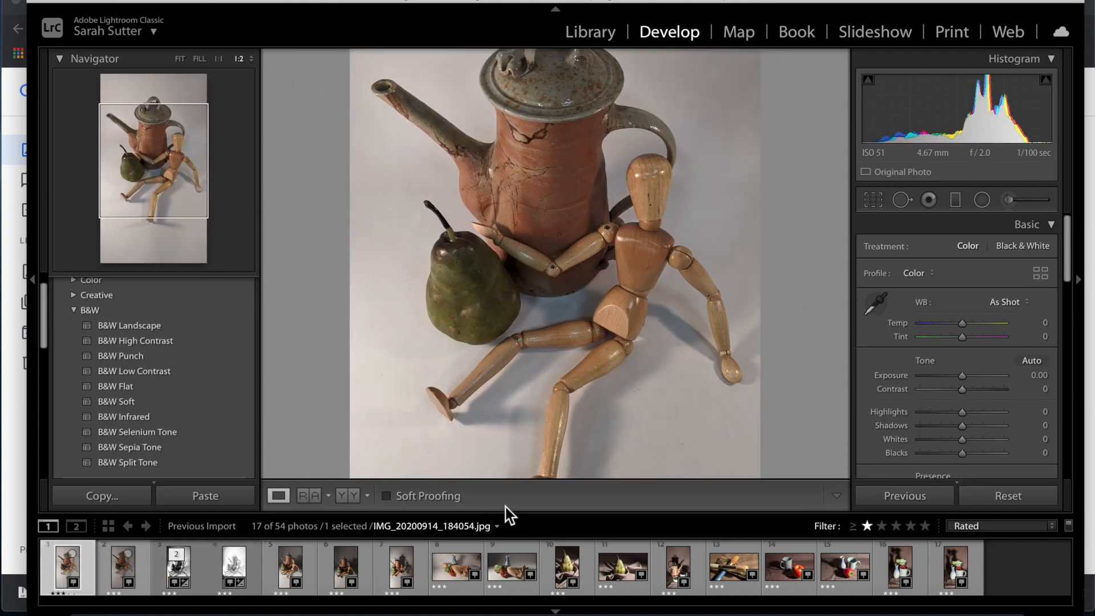
click(231, 568)
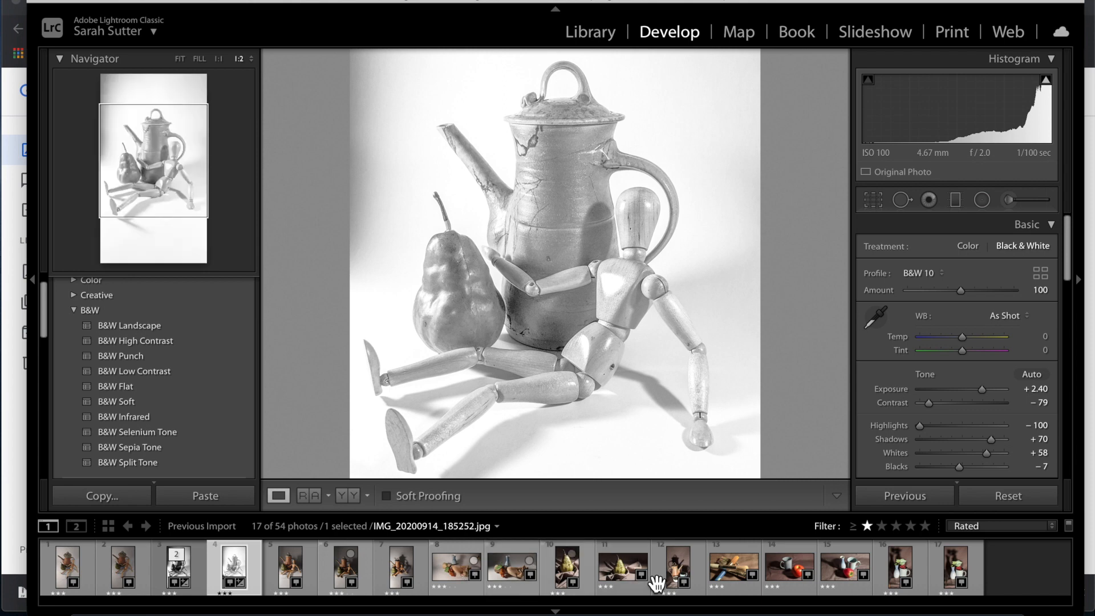
click(400, 578)
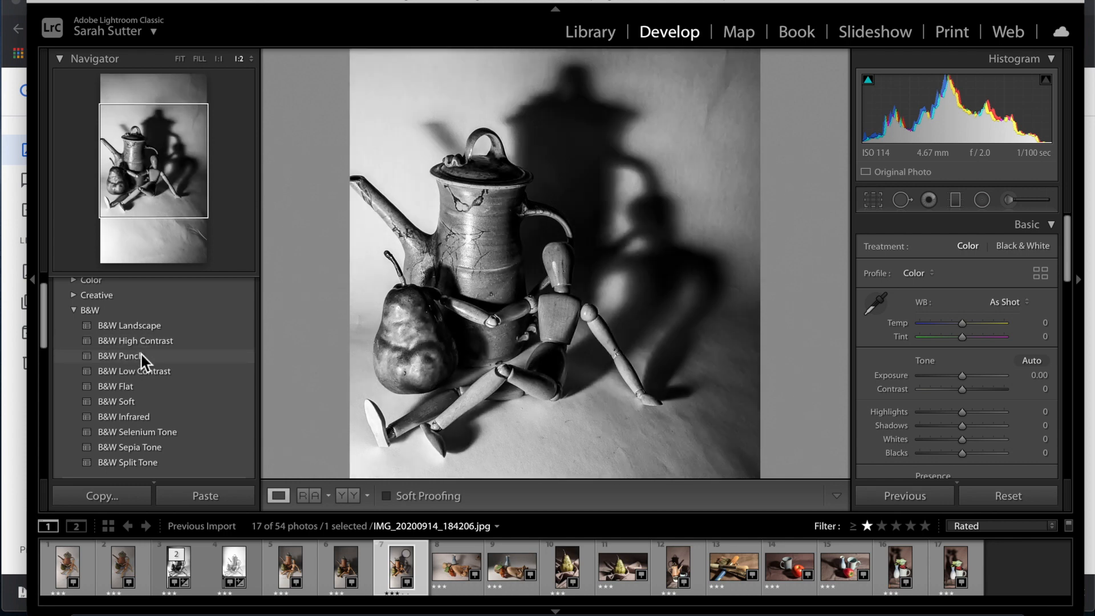
Apply B&W Punch, then try Whites +69, Highlights +54 and Shadows +85.
click(141, 355)
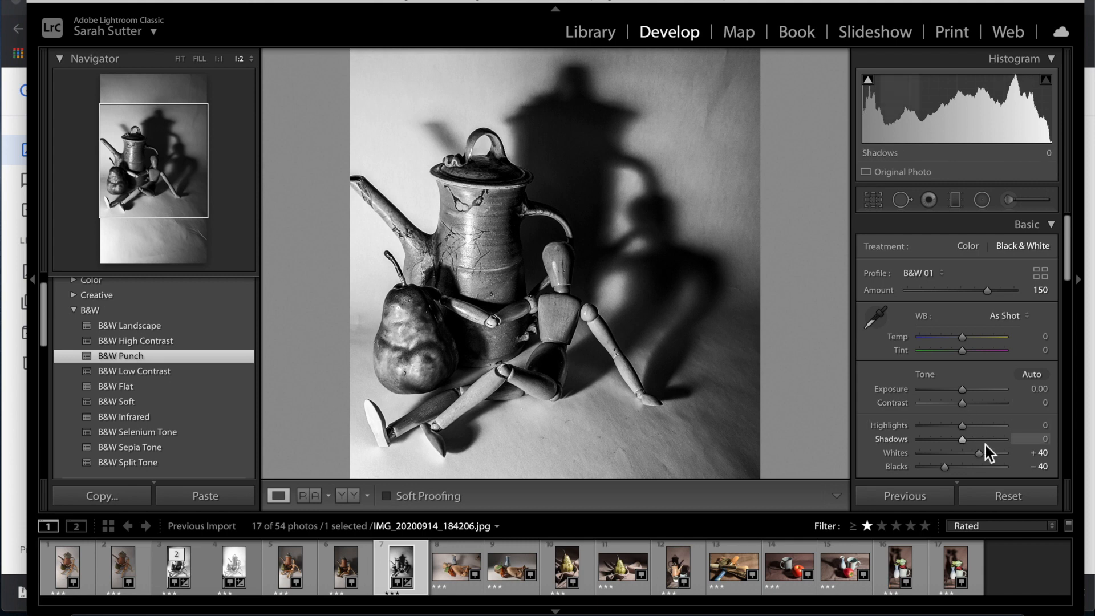
drag(986, 454, 987, 454)
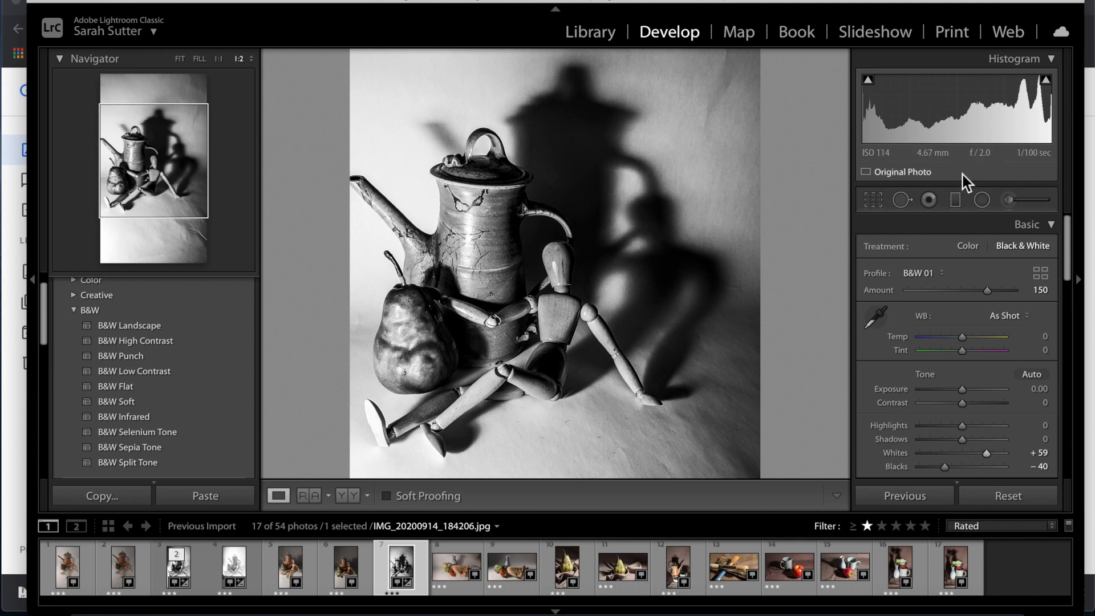
drag(959, 429, 922, 444)
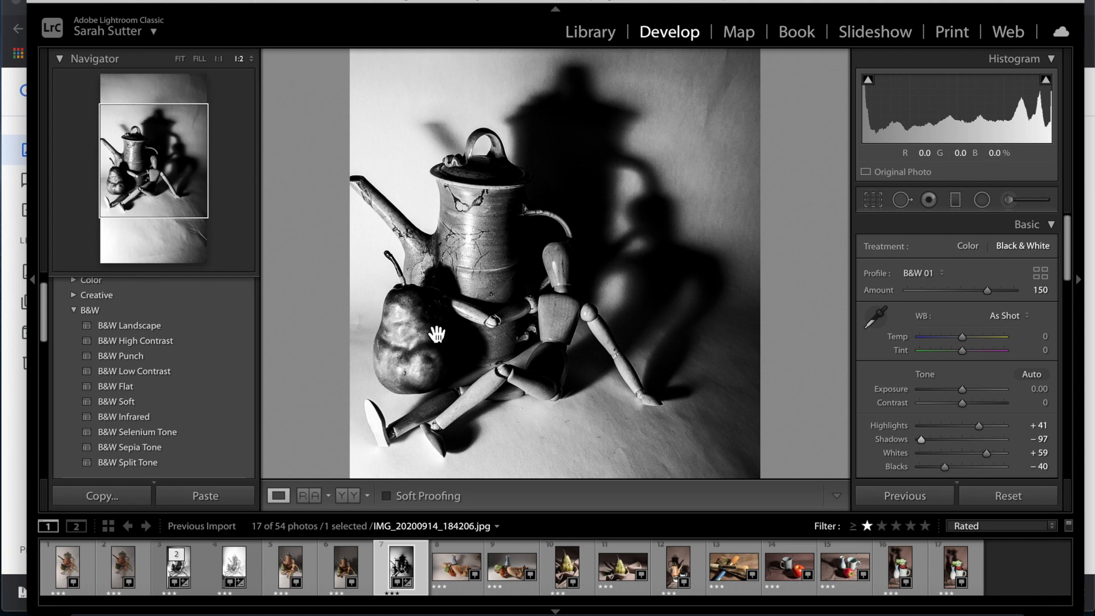
click(950, 442)
drag(950, 443, 999, 449)
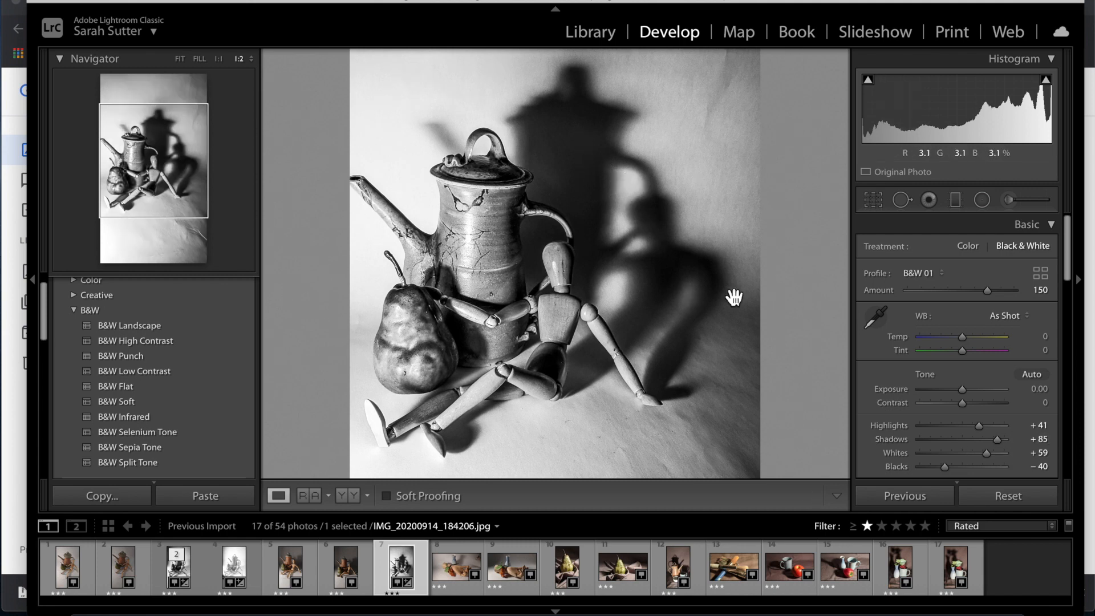
Lower Contrast to −70, then reapply B&W Punch to discard the slider tweaks.
drag(963, 404, 933, 405)
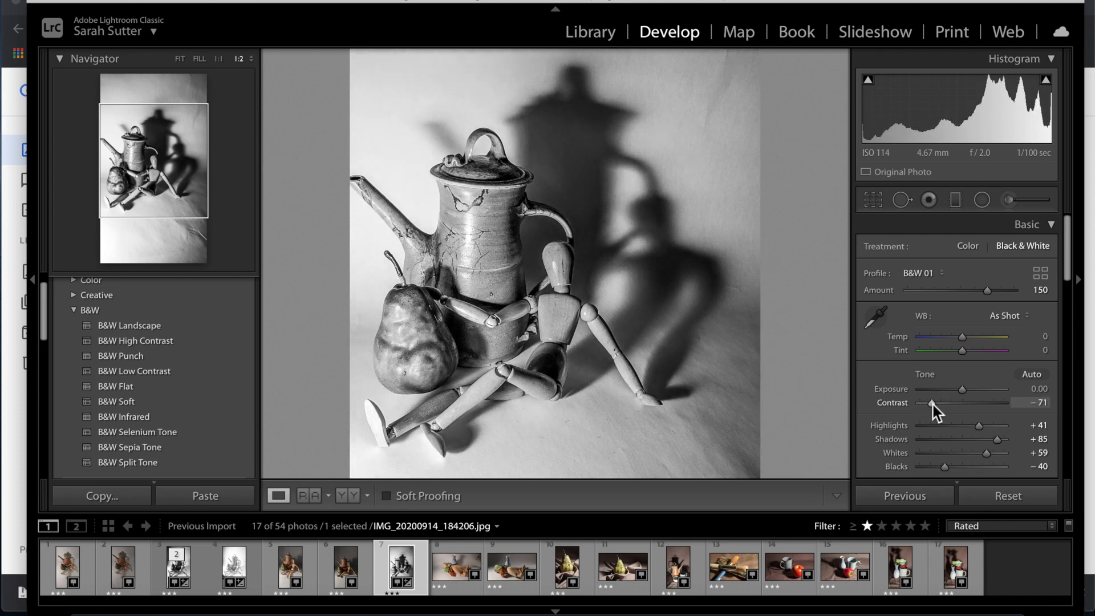
drag(932, 405, 932, 405)
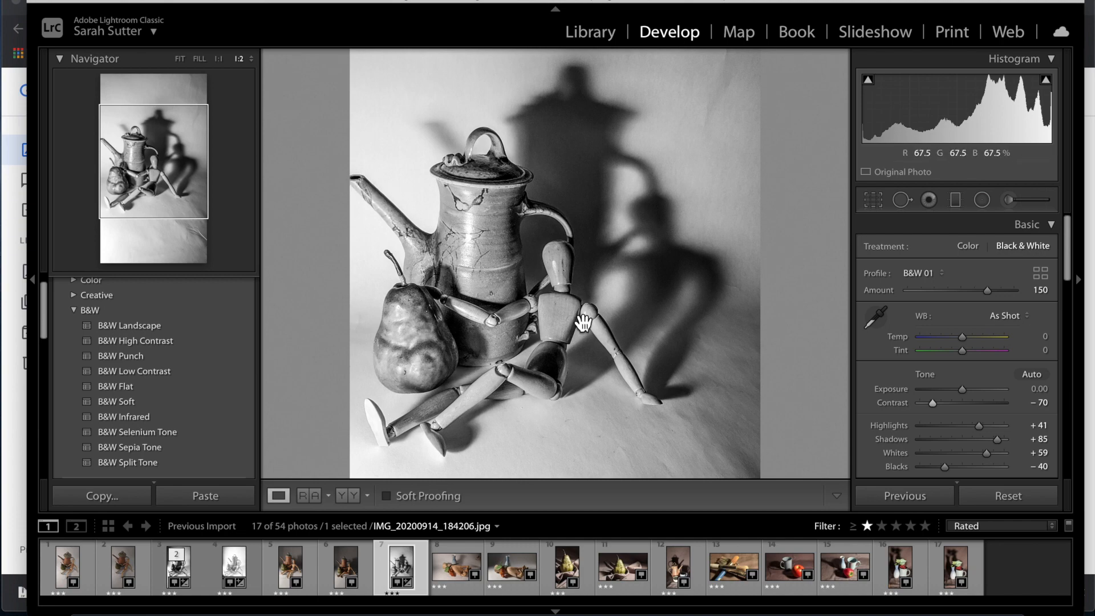
click(139, 357)
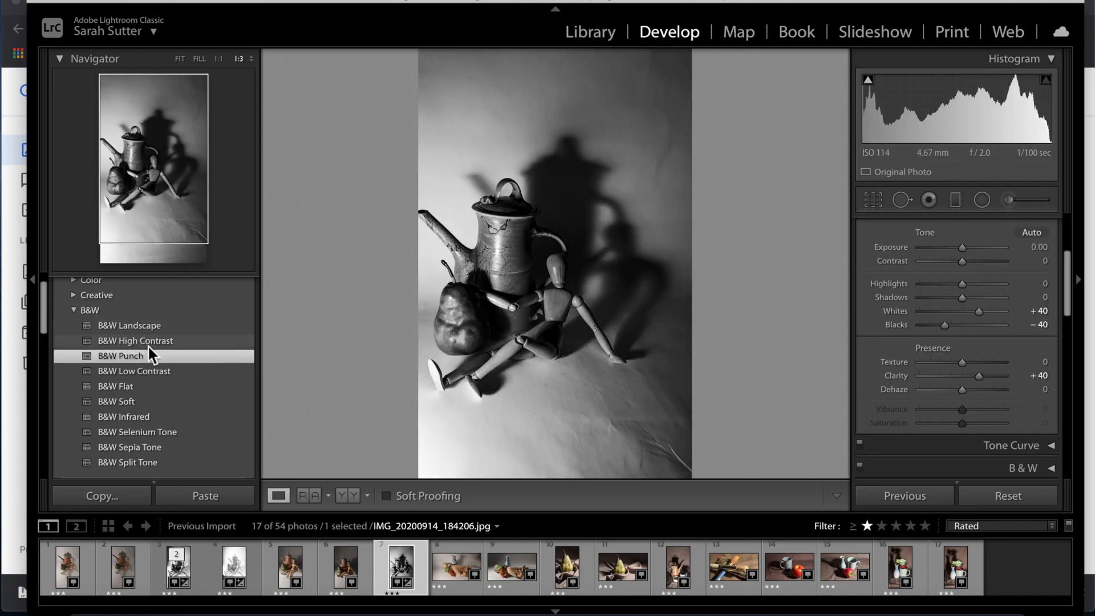
Switch to the B&W High Contrast preset and set Exposure to +1.50.
click(148, 344)
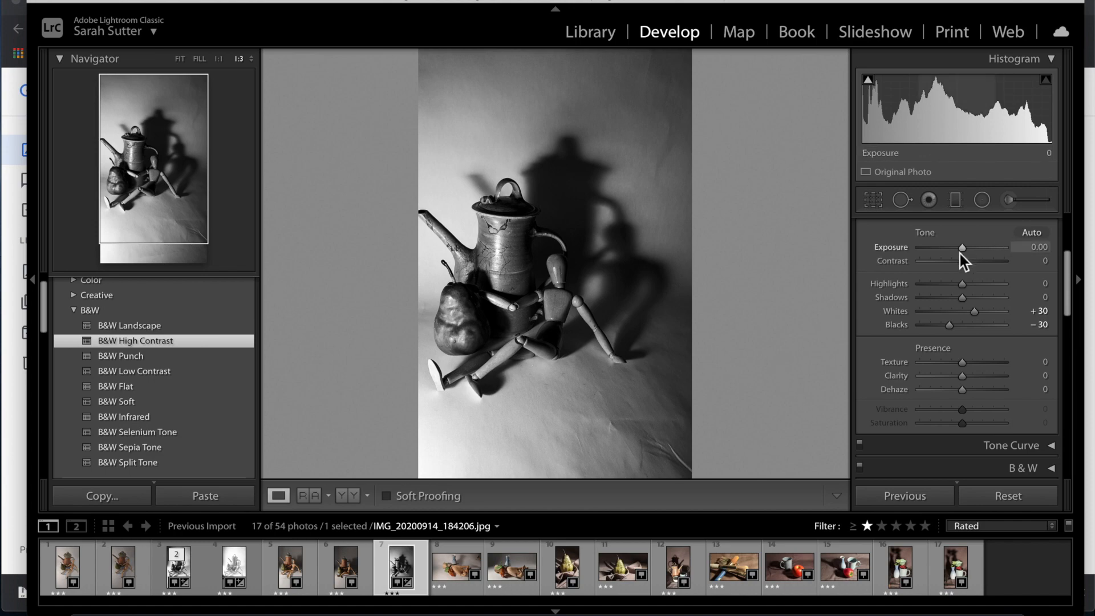
mouse_move(964, 250)
mouse_down()
mouse_move(982, 250)
mouse_move(968, 249)
mouse_up()
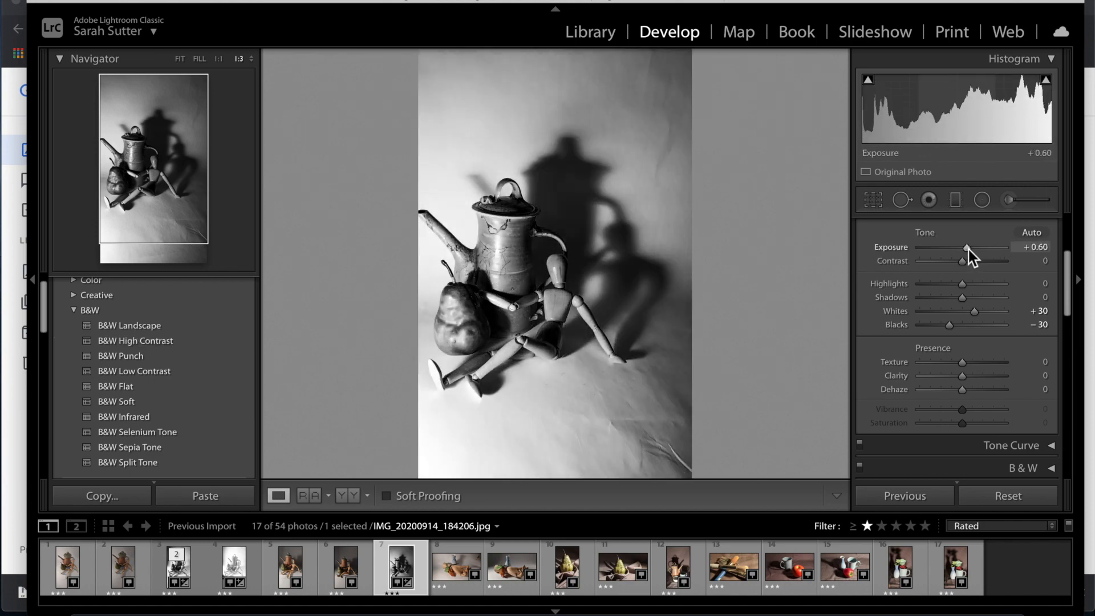
click(519, 363)
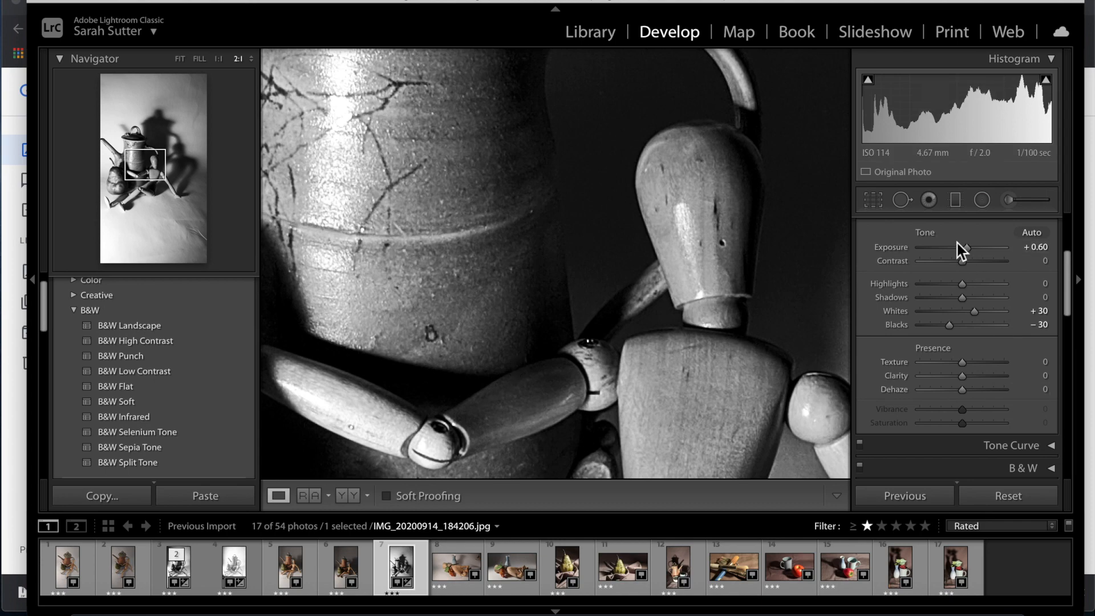
drag(968, 249, 992, 249)
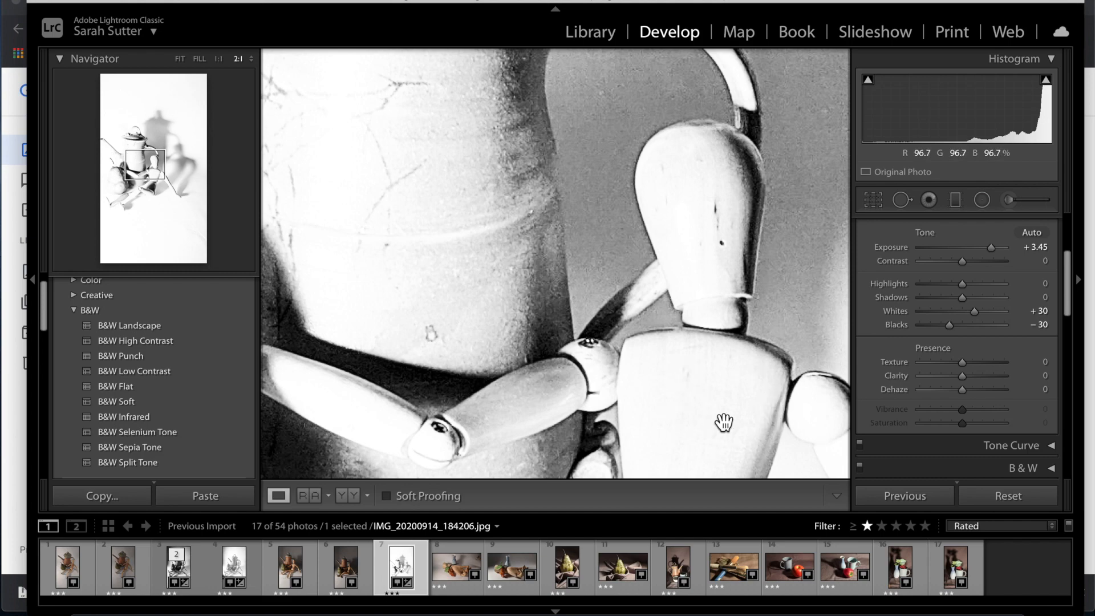
drag(992, 248, 975, 247)
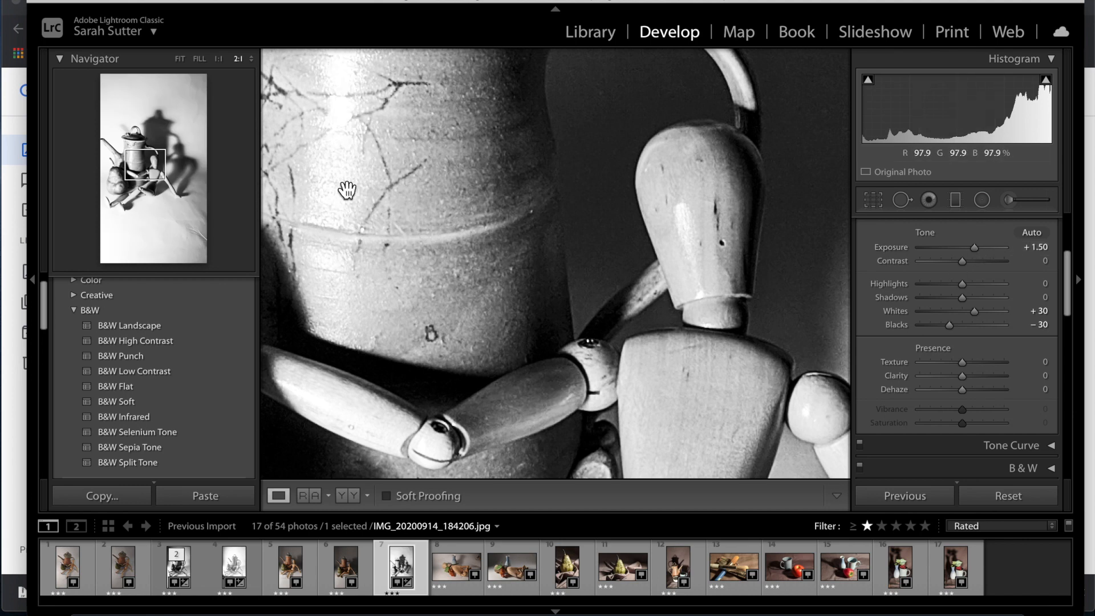
Inspect the pitcher, pot and pear up close at 2:1, then return to 1:1.
key(super+minus)
key(super+minus)
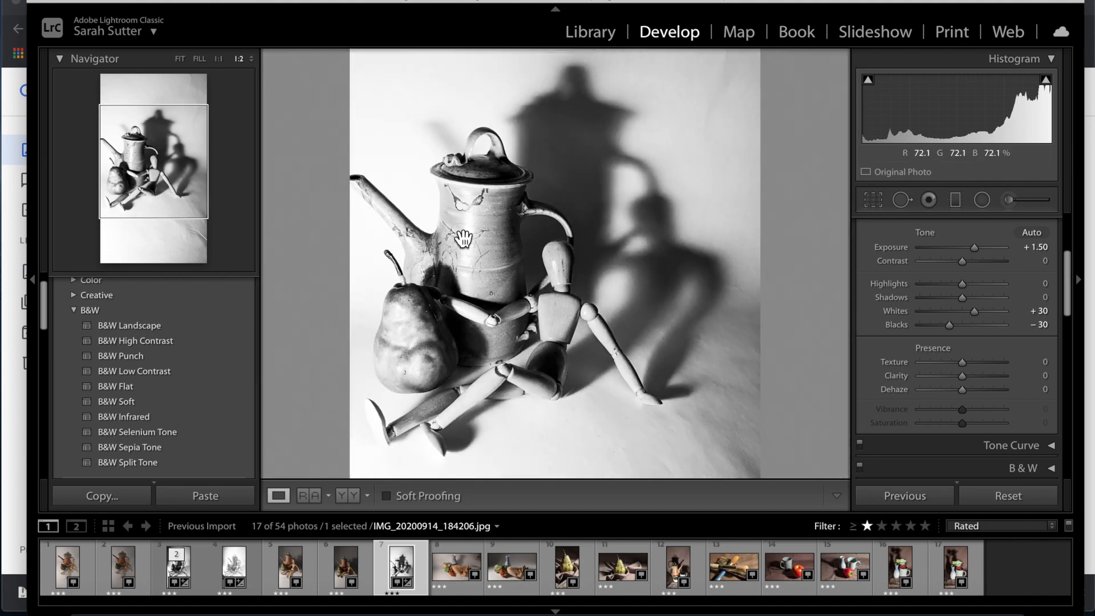
click(463, 238)
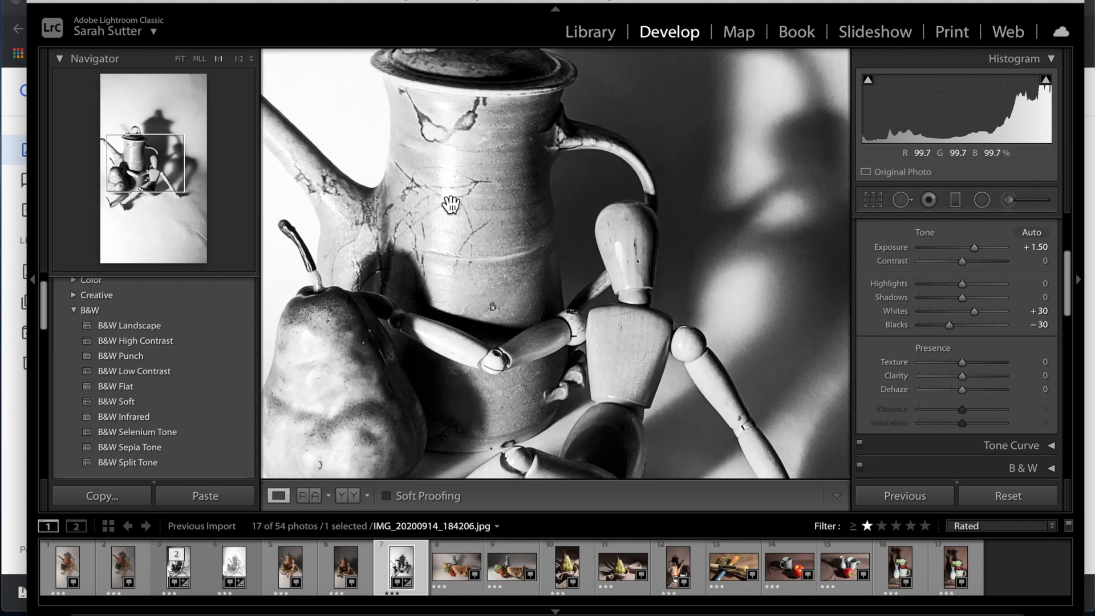
key(super+equal)
drag(385, 227, 726, 73)
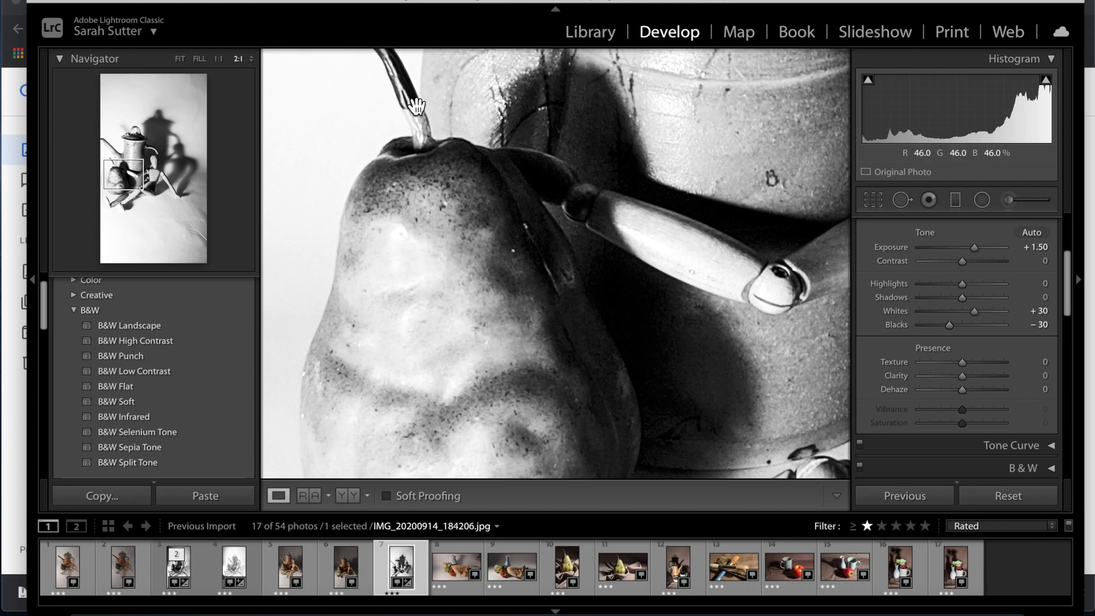
drag(702, 125, 570, 205)
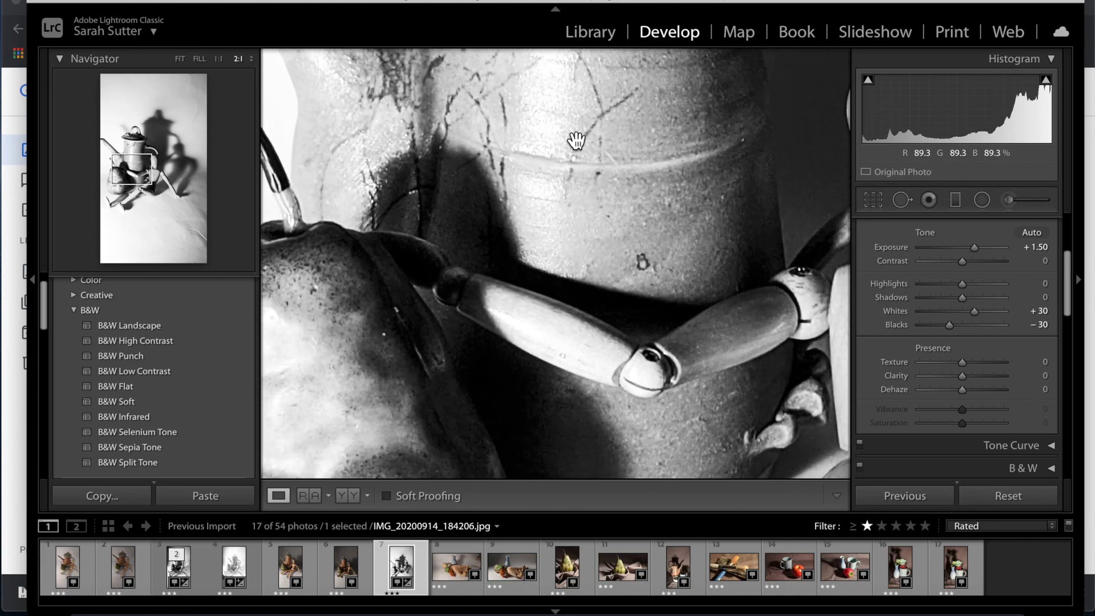
key(ctrl+minus)
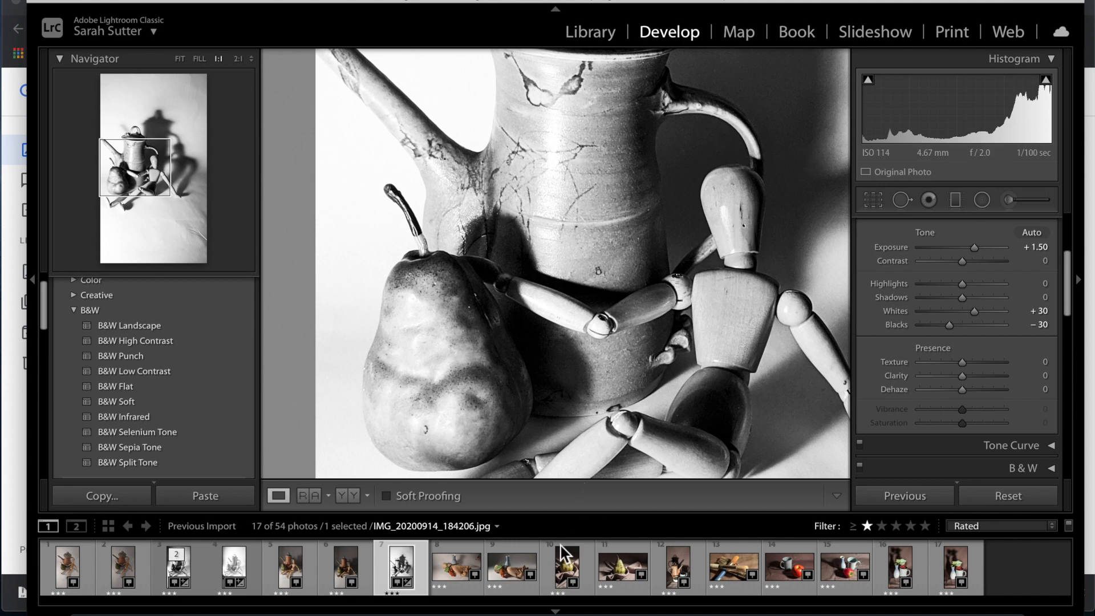
Open the mug-and-apple photo IMG_20200914_185832 and fit it in view.
click(777, 574)
click(670, 320)
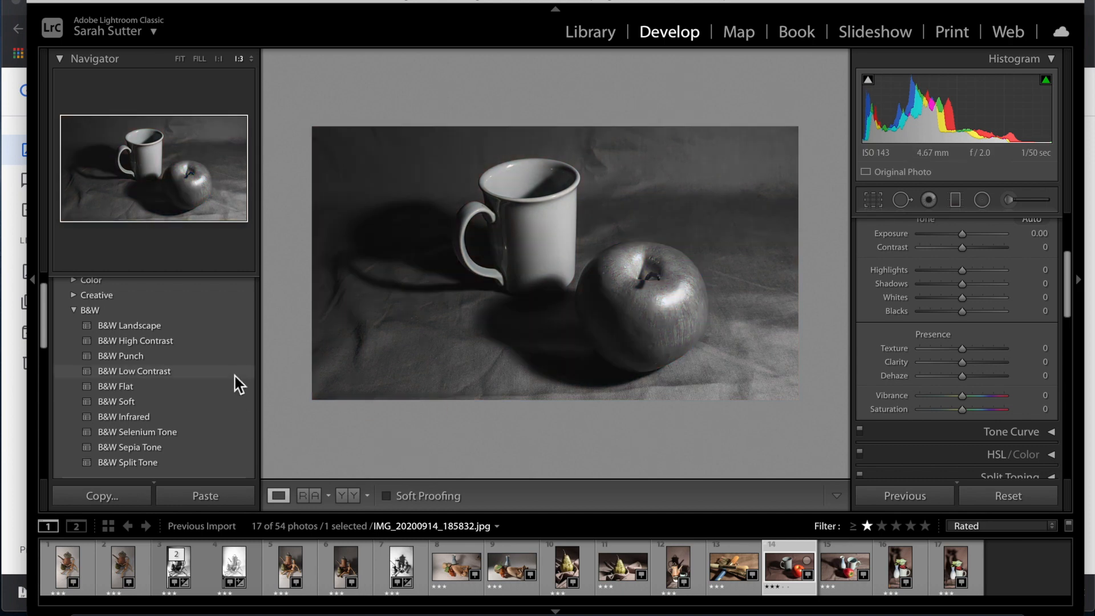
click(839, 572)
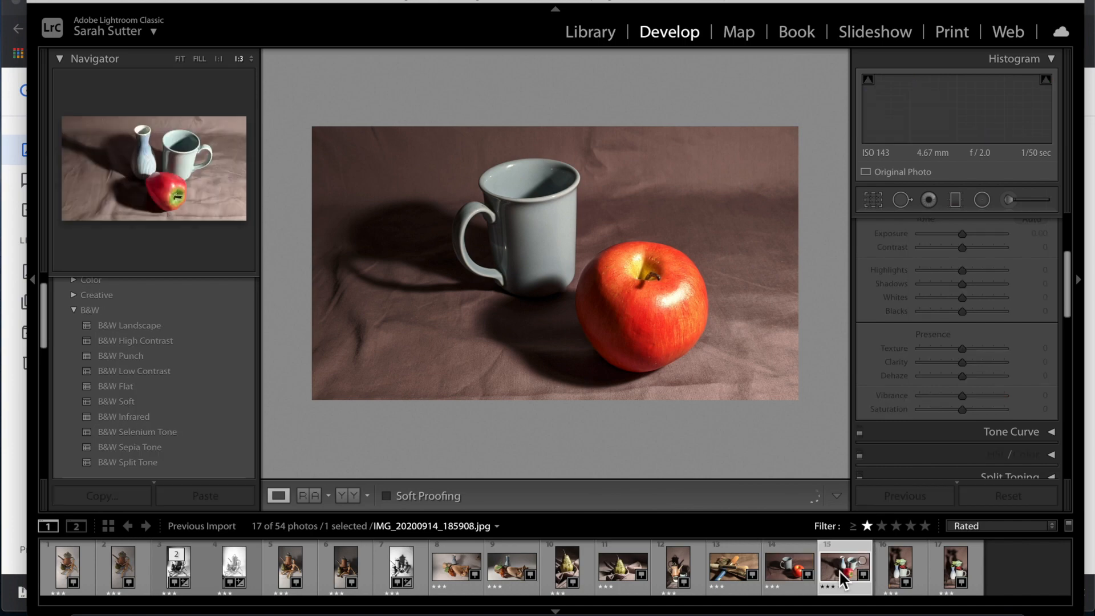
click(775, 574)
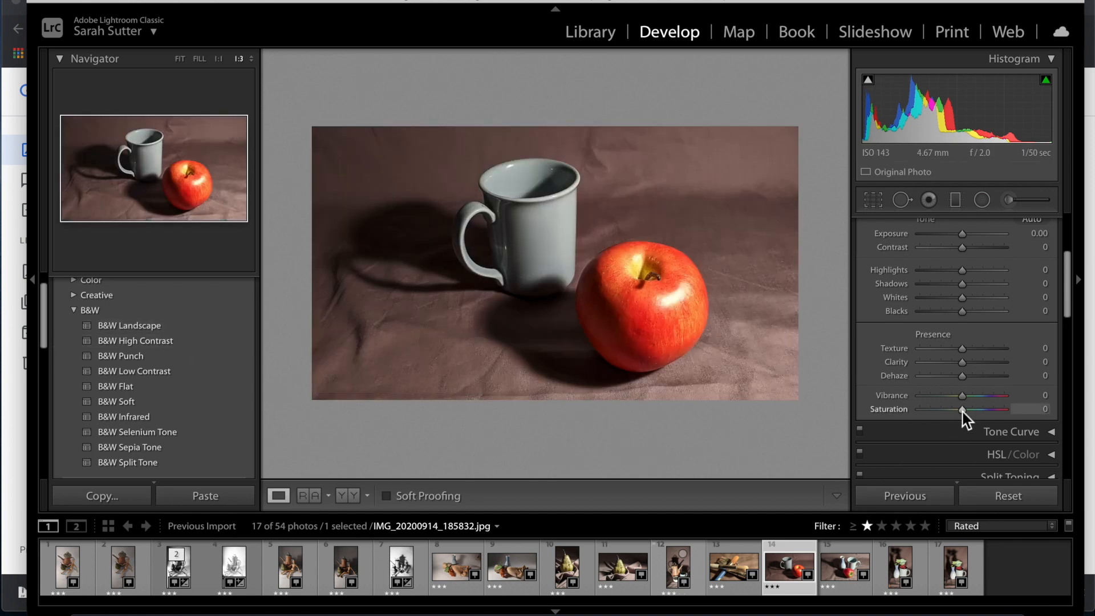
Set its Saturation to −15 after trying −100, then return to the teapot photo.
drag(963, 410, 874, 424)
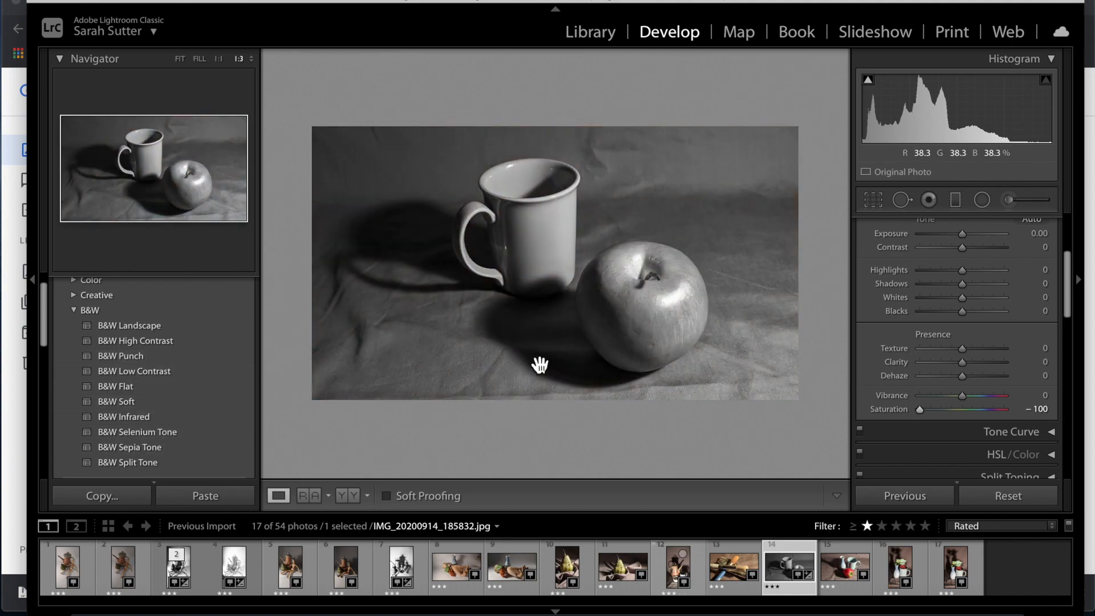
scroll(208, 361, down, 2)
scroll(207, 360, up, 4)
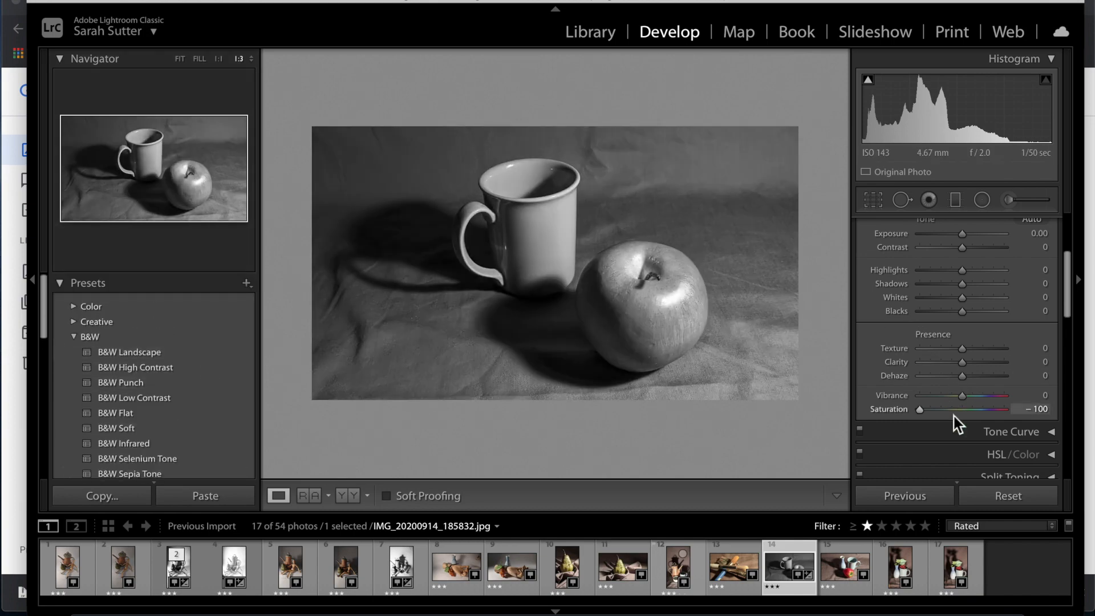
double_click(964, 411)
drag(960, 413, 956, 412)
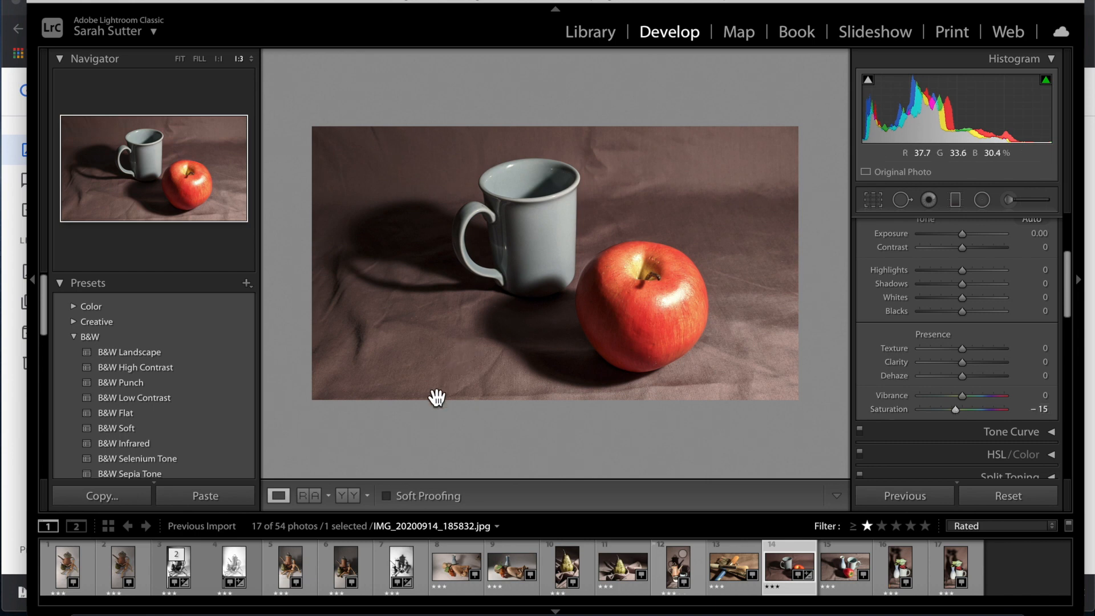
click(403, 577)
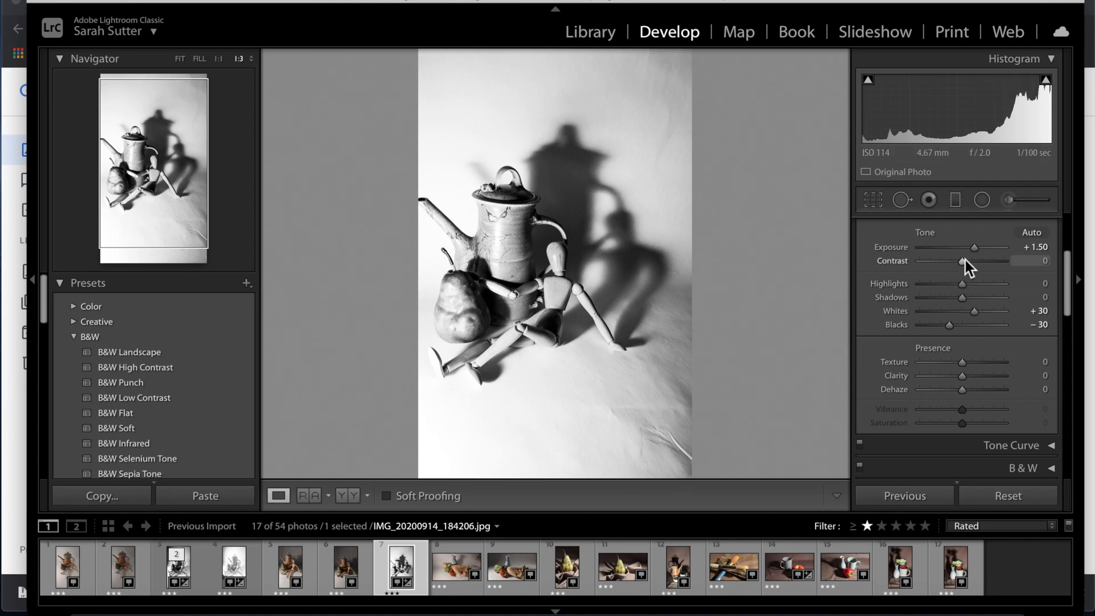
Set the teapot photo's Exposure to +1.35 and Whites to +3.
drag(975, 251, 971, 251)
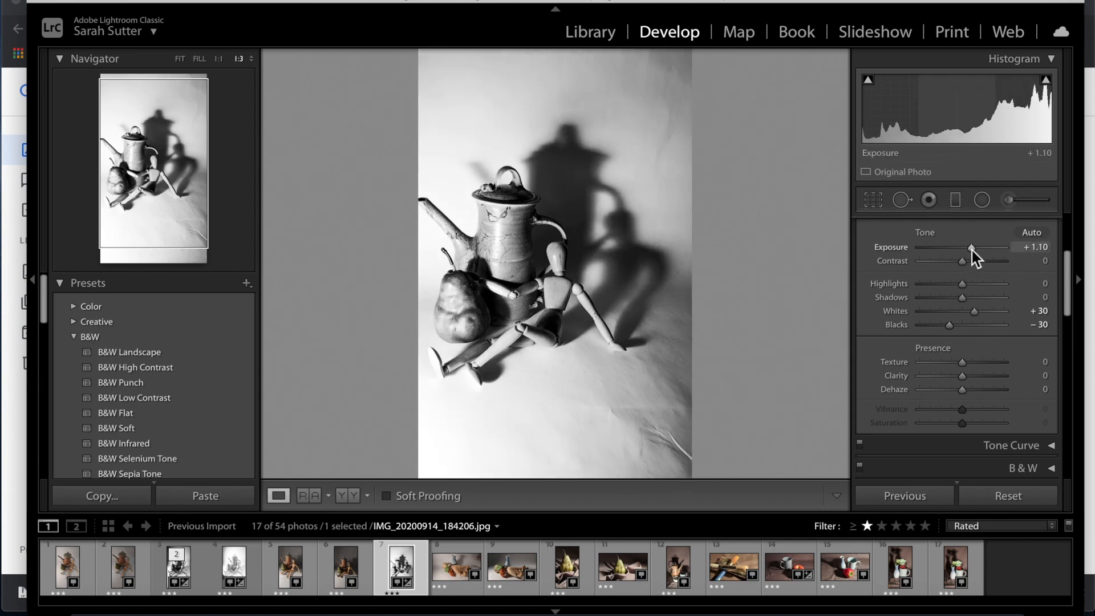
click(961, 314)
drag(960, 315, 965, 315)
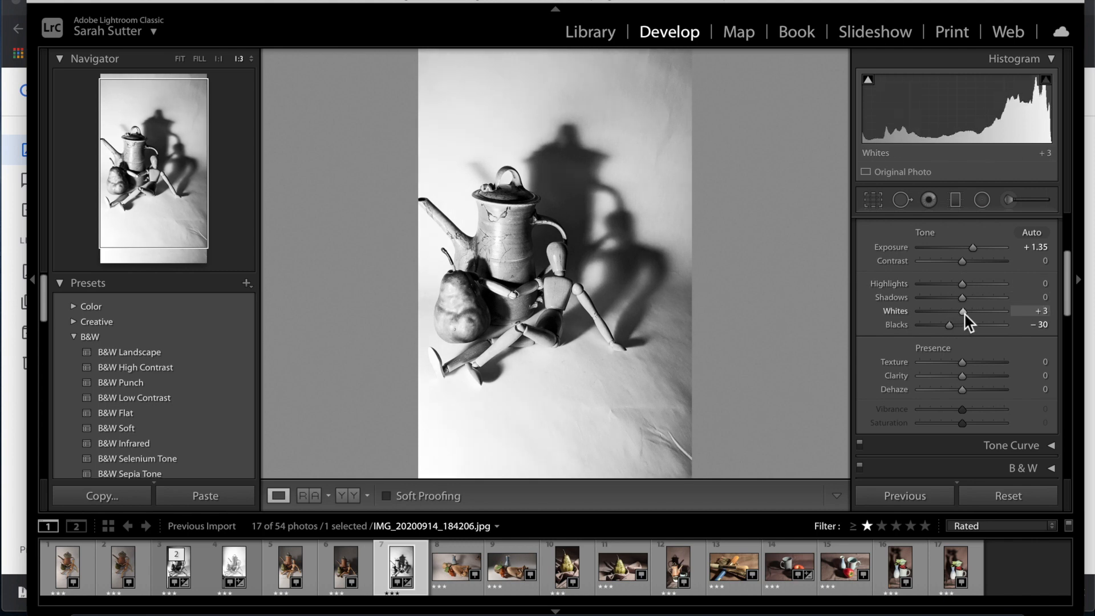
Crop the photo near-square by trimming background from the top and bottom.
click(872, 200)
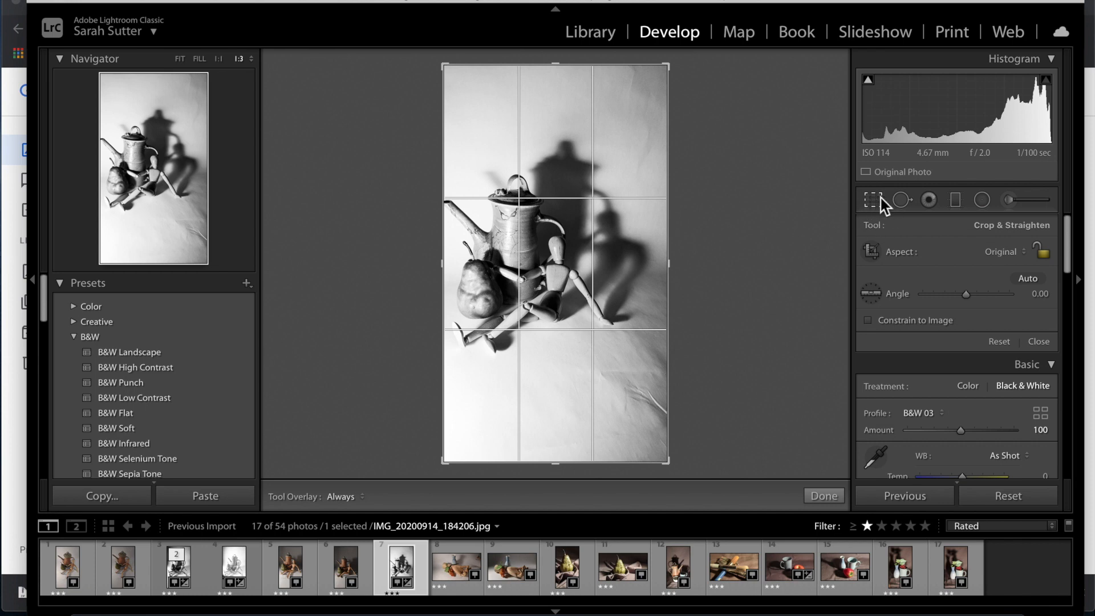
drag(668, 64, 667, 103)
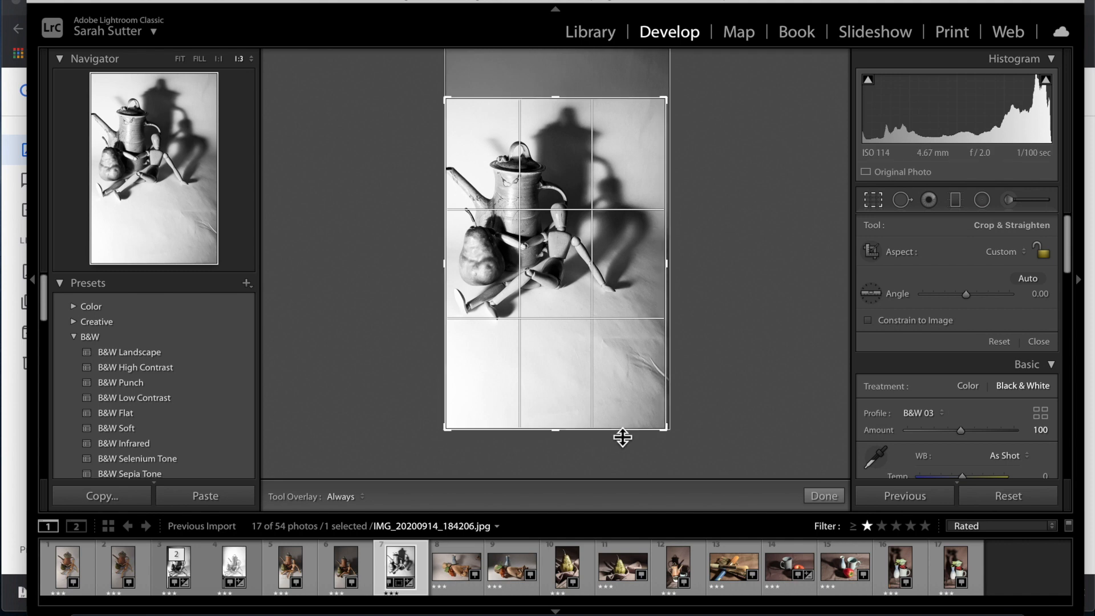
drag(622, 436, 624, 383)
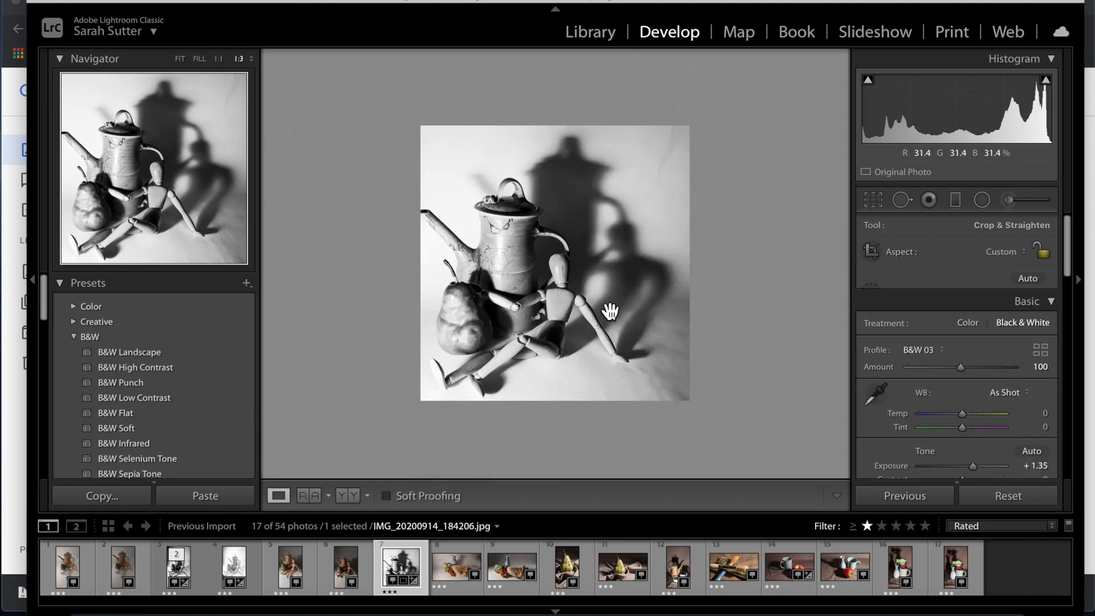
key(Return)
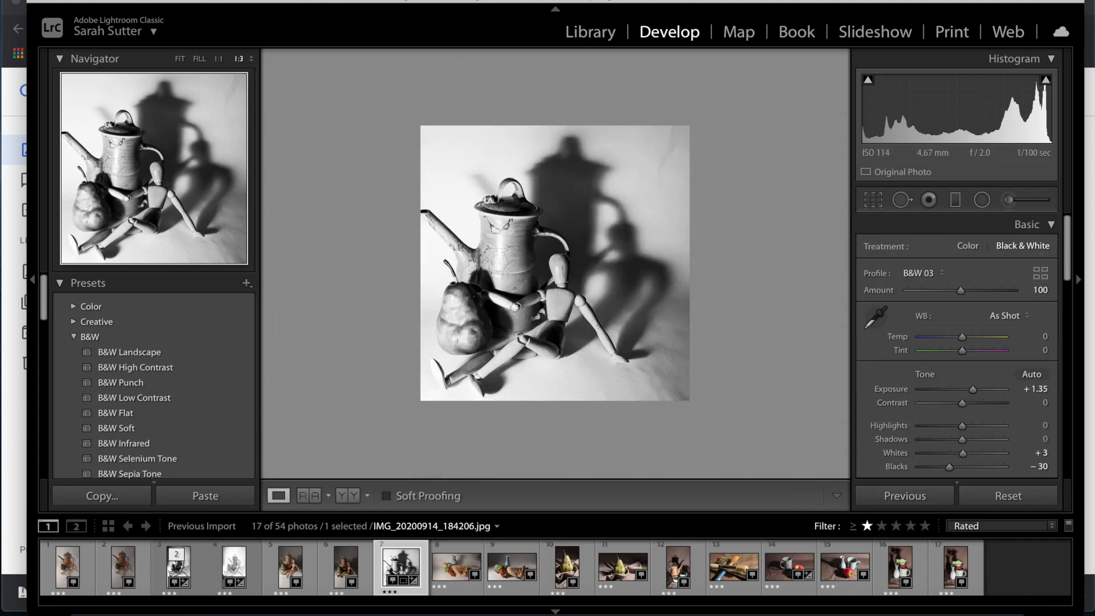
Make a virtual copy and crop it to a wide strip around the pear and mannequin.
click(278, 0)
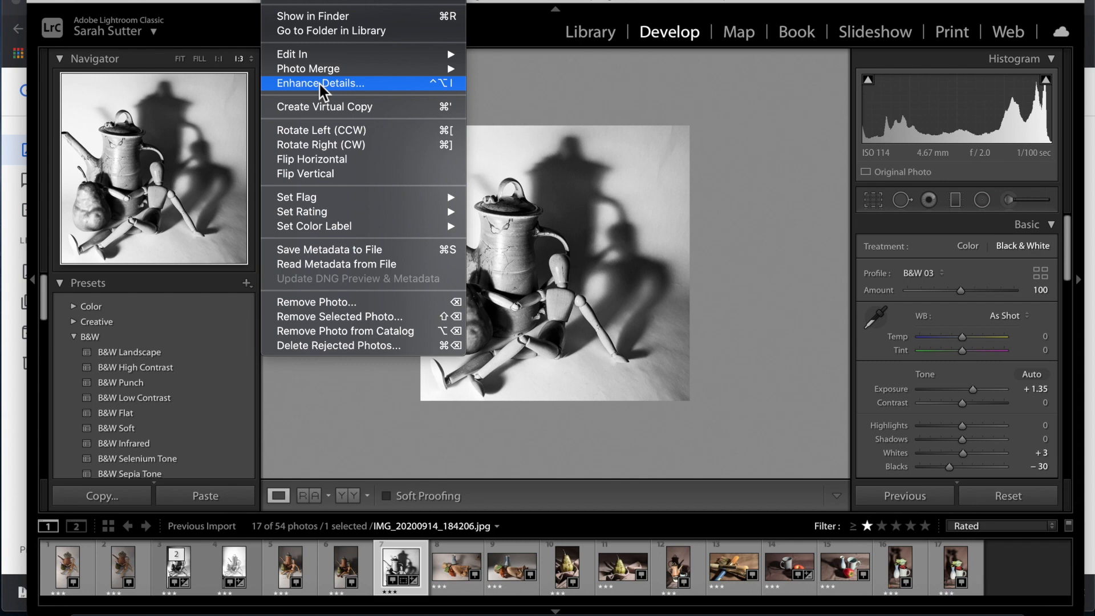
click(324, 108)
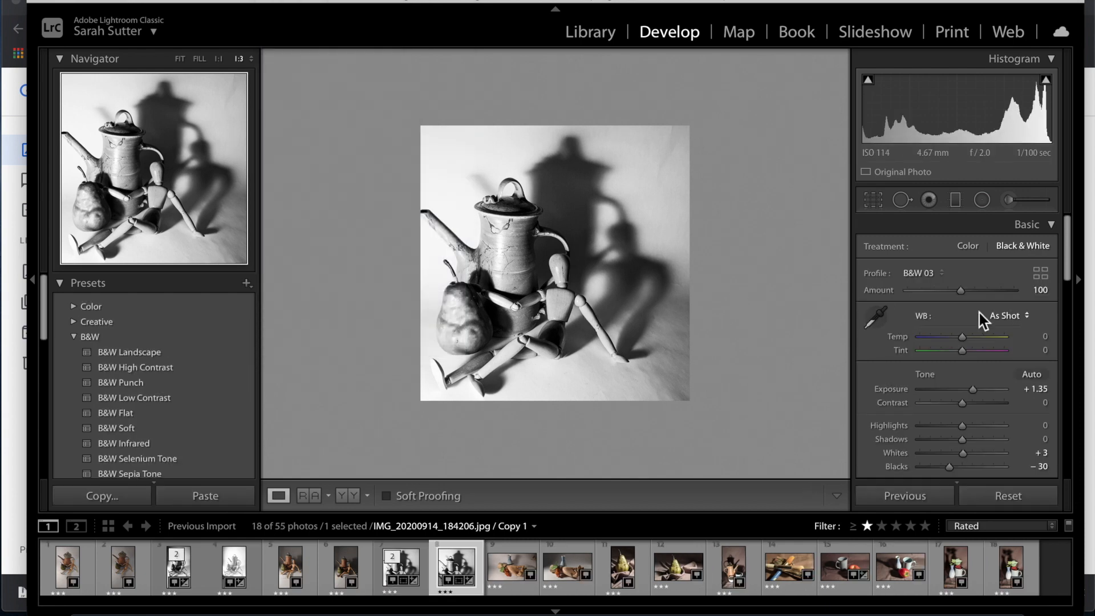
click(872, 202)
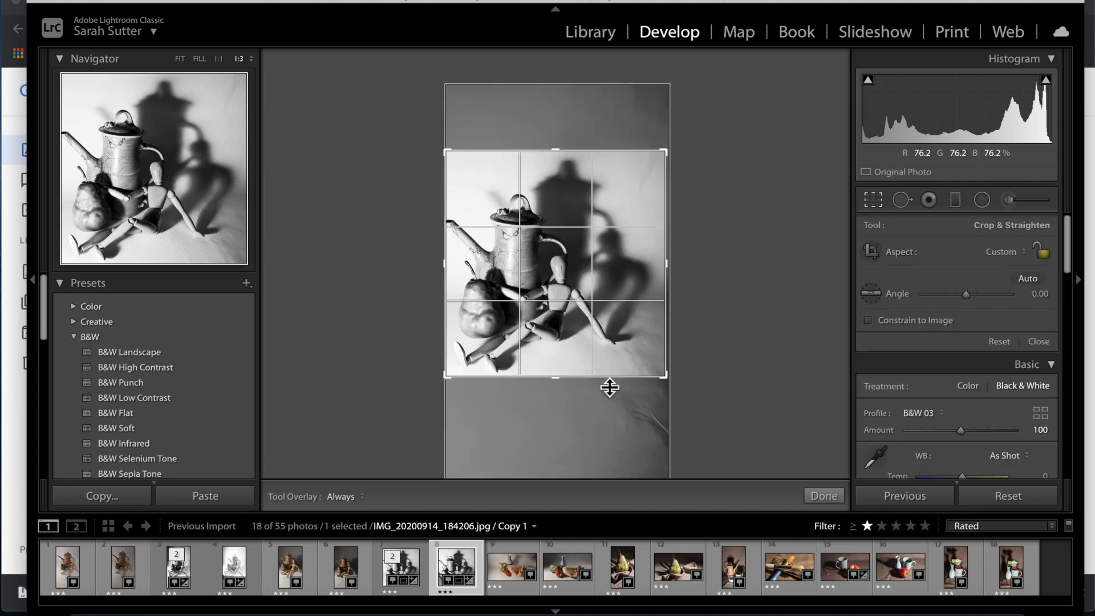
drag(603, 383, 603, 384)
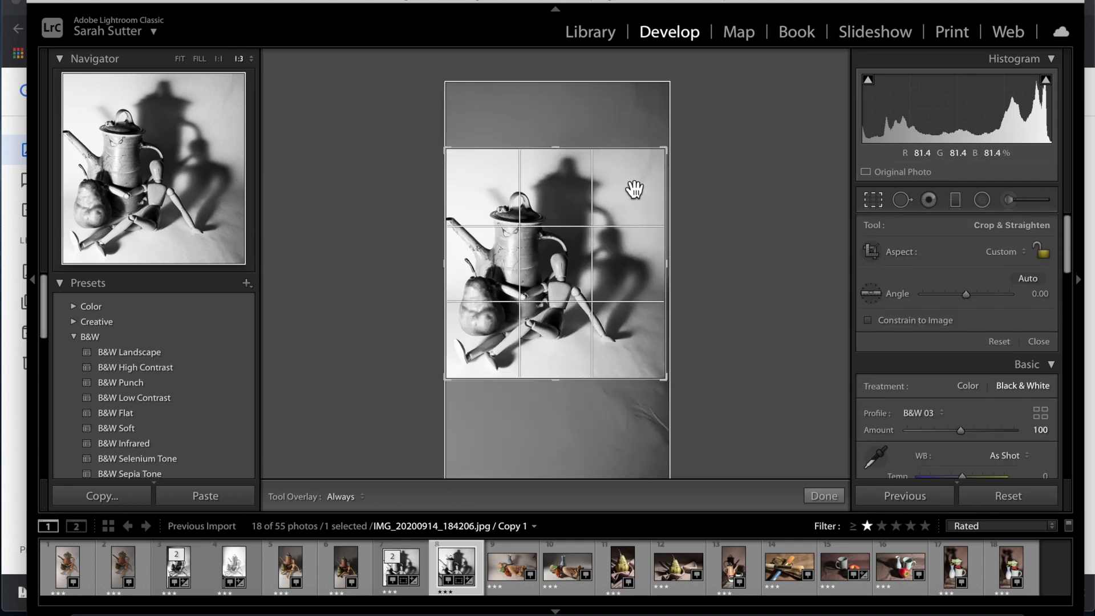
drag(634, 153, 637, 203)
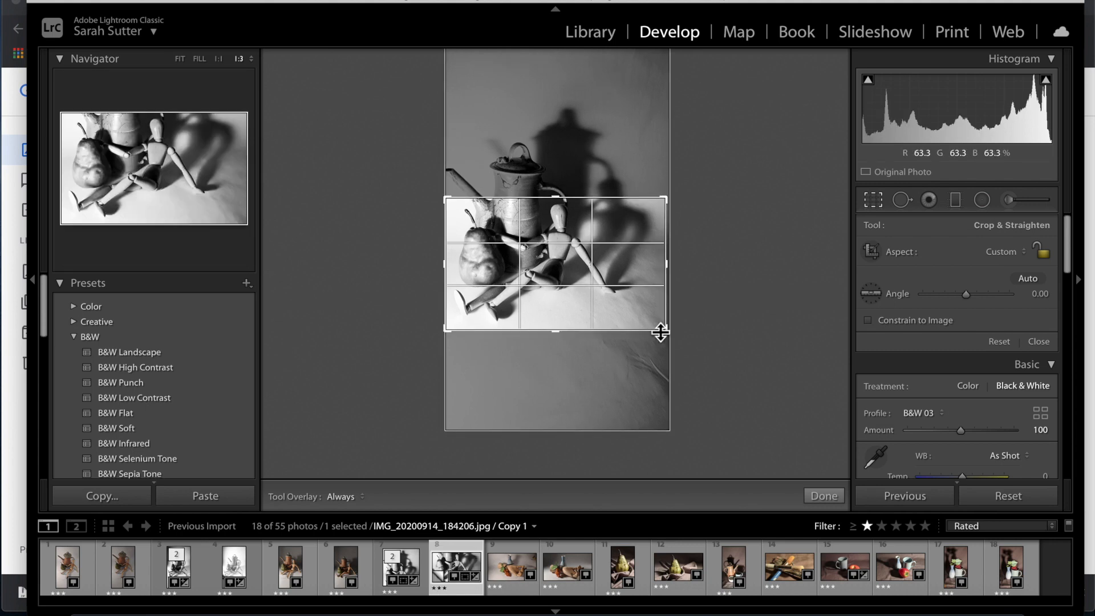
mouse_move(665, 330)
mouse_down()
mouse_move(650, 320)
mouse_move(660, 313)
mouse_up()
key(Return)
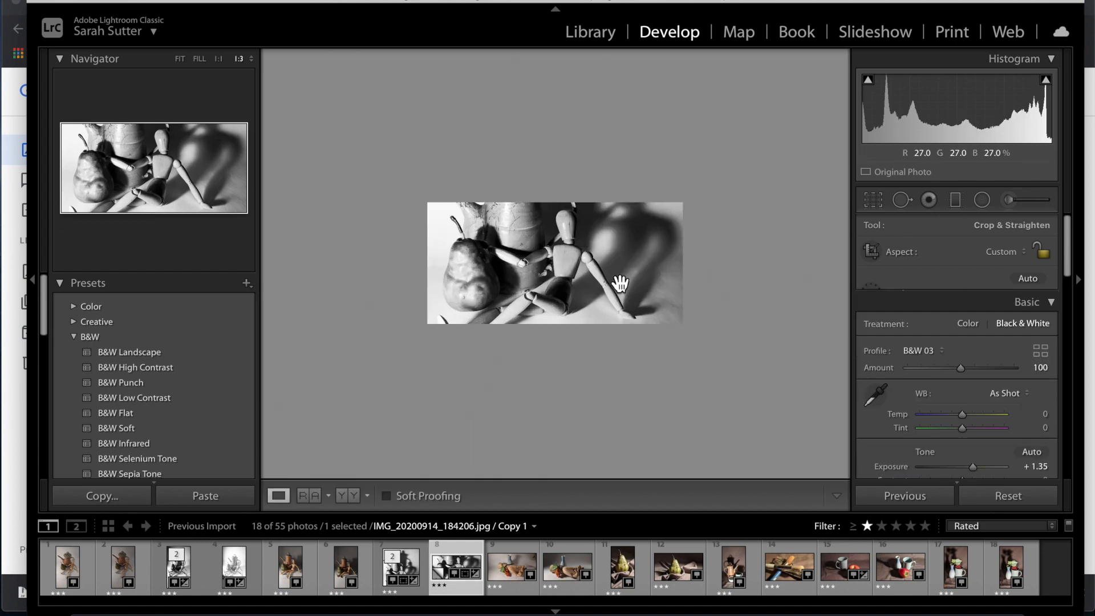
Refine the copy's crop by reworking its left, right and bottom edges.
click(866, 203)
drag(465, 291, 487, 290)
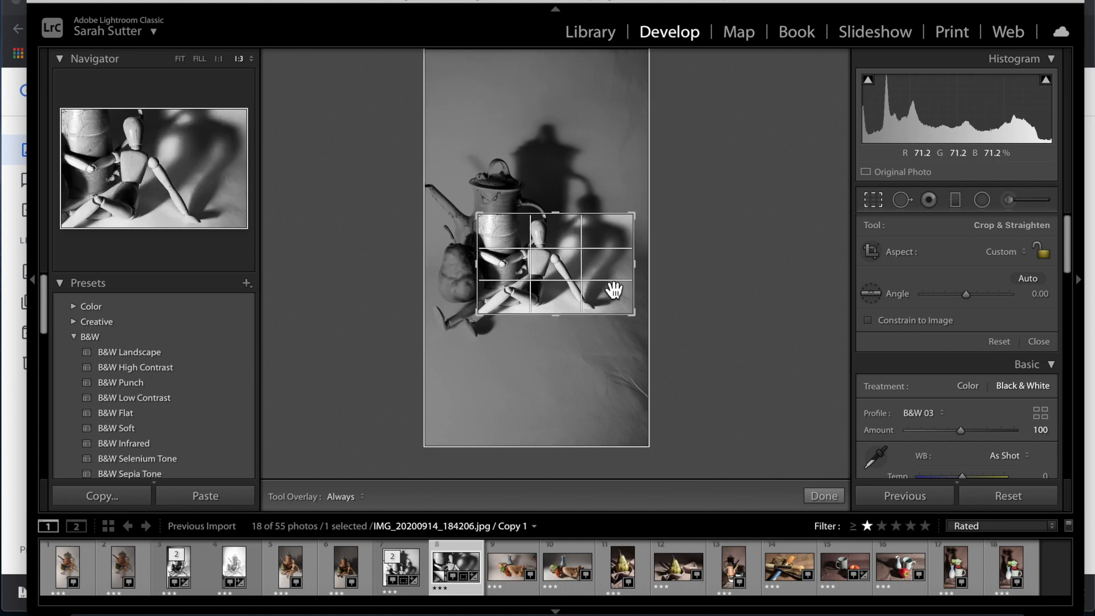
key(Return)
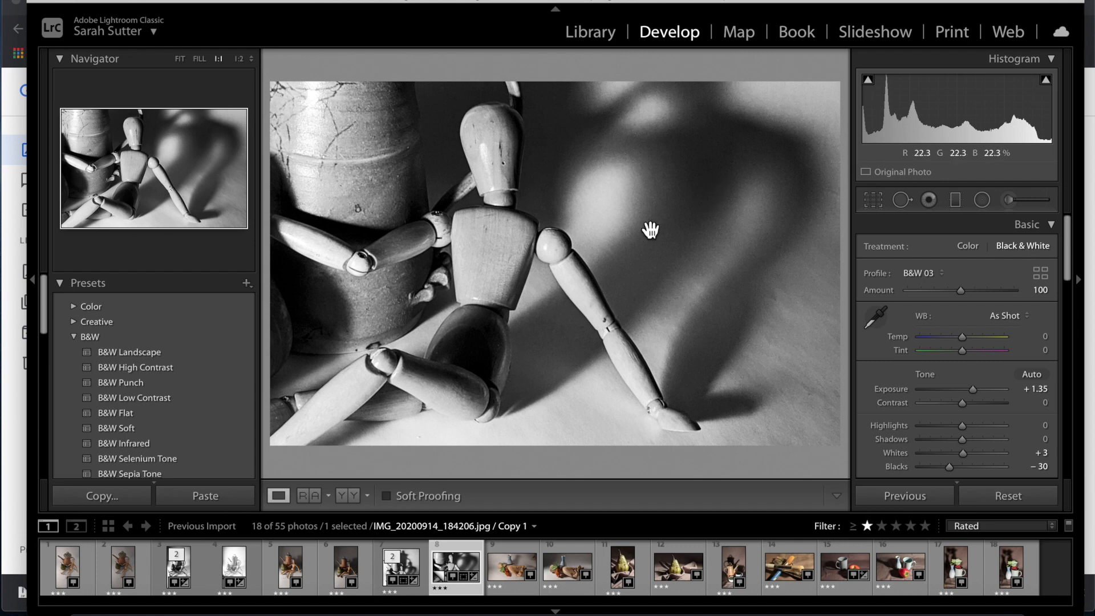
click(872, 200)
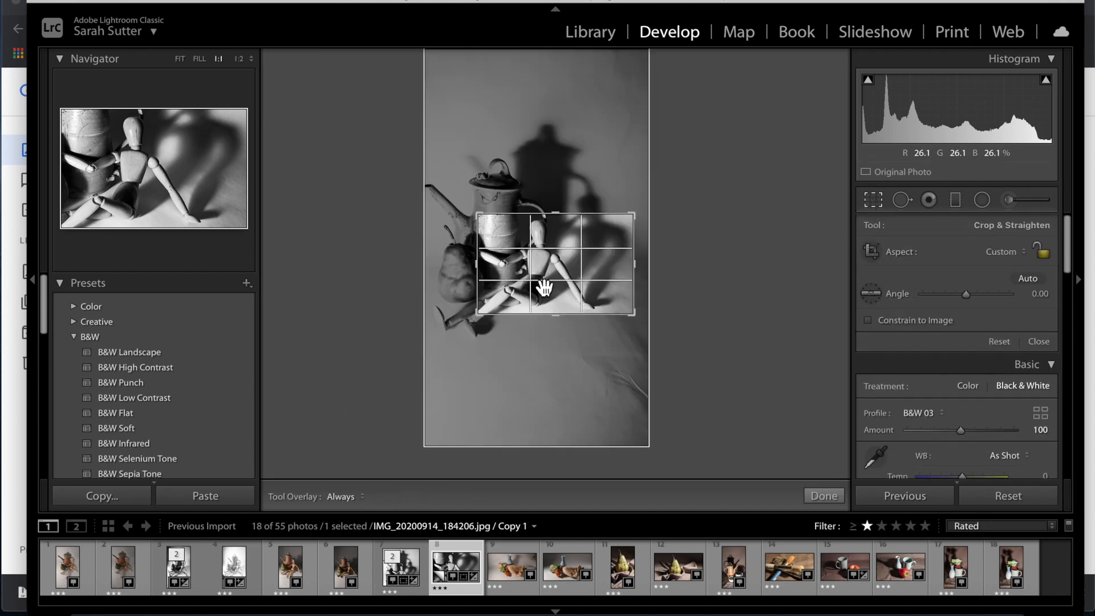
drag(478, 285, 444, 285)
drag(656, 302, 618, 298)
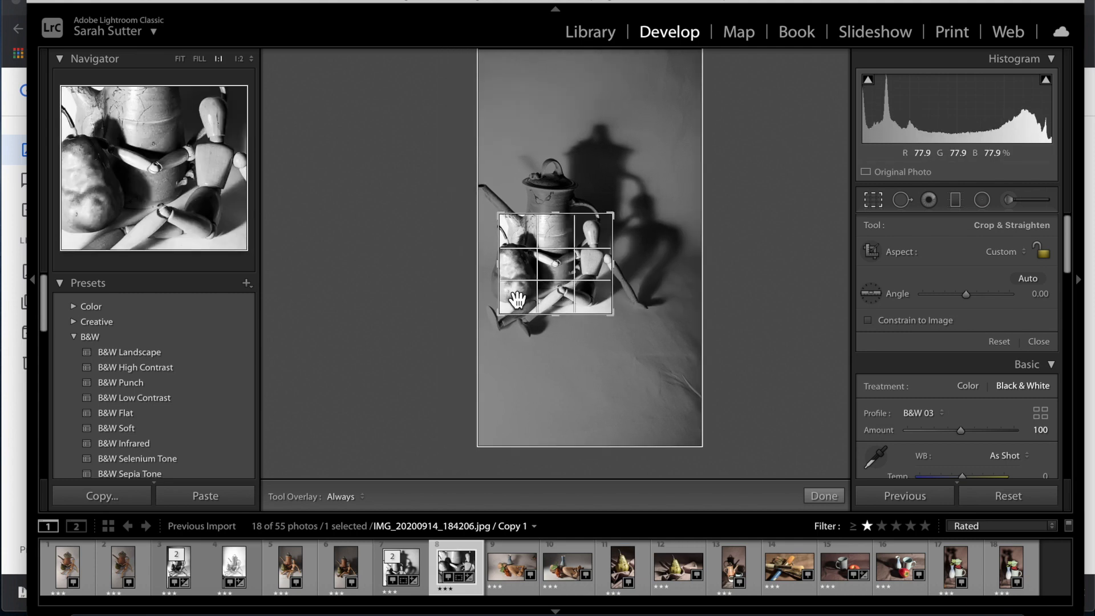
drag(508, 297, 504, 297)
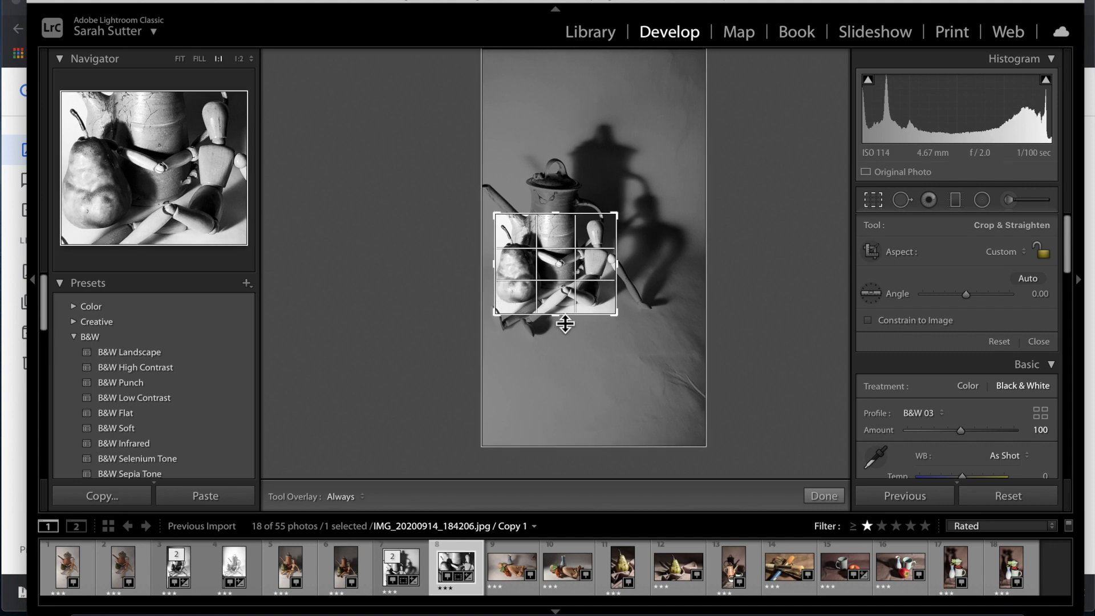
drag(564, 320, 565, 313)
drag(495, 288, 496, 283)
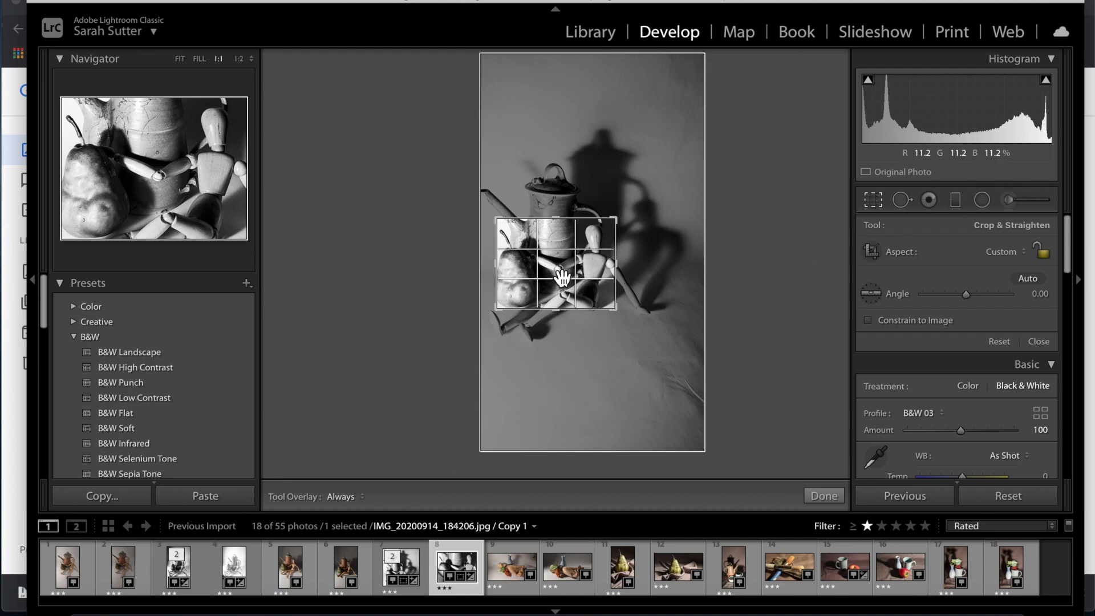
key(Return)
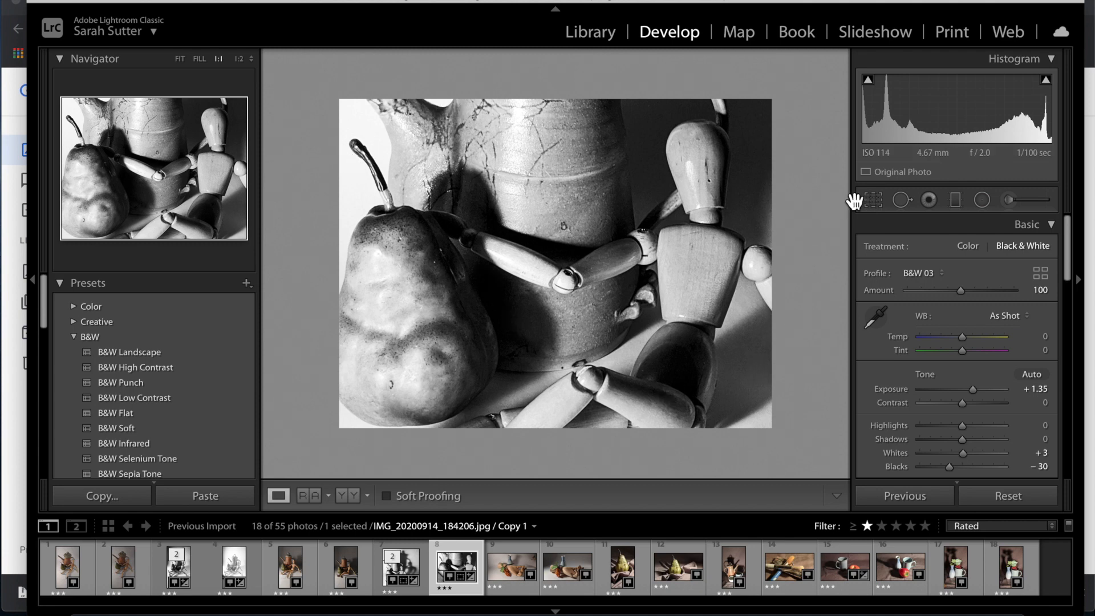
Lower the crop's top edge slightly and apply the final crop.
click(874, 200)
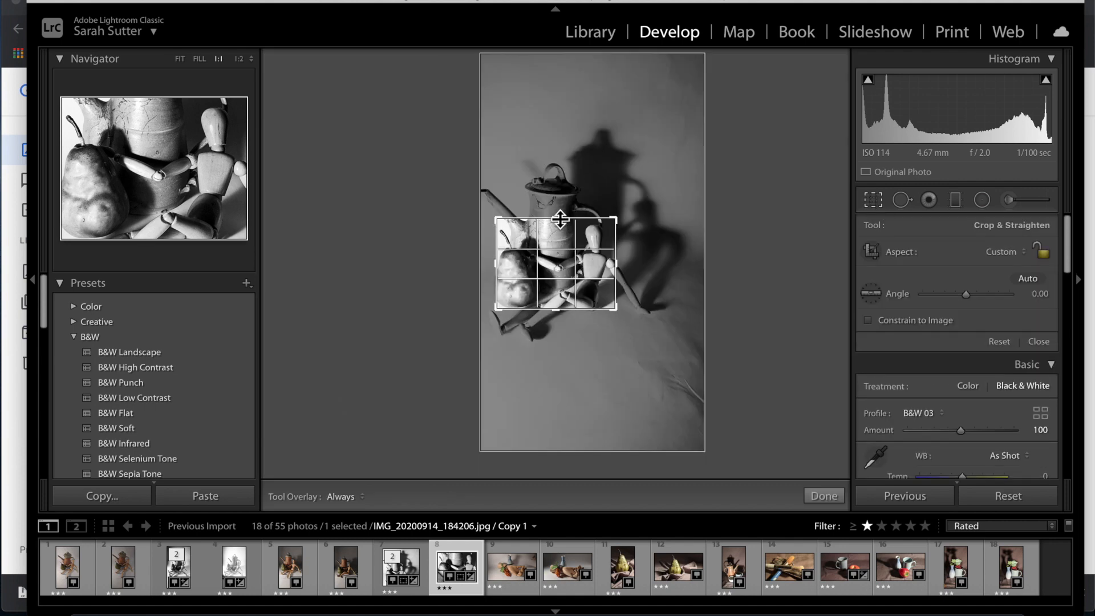
drag(560, 218, 560, 221)
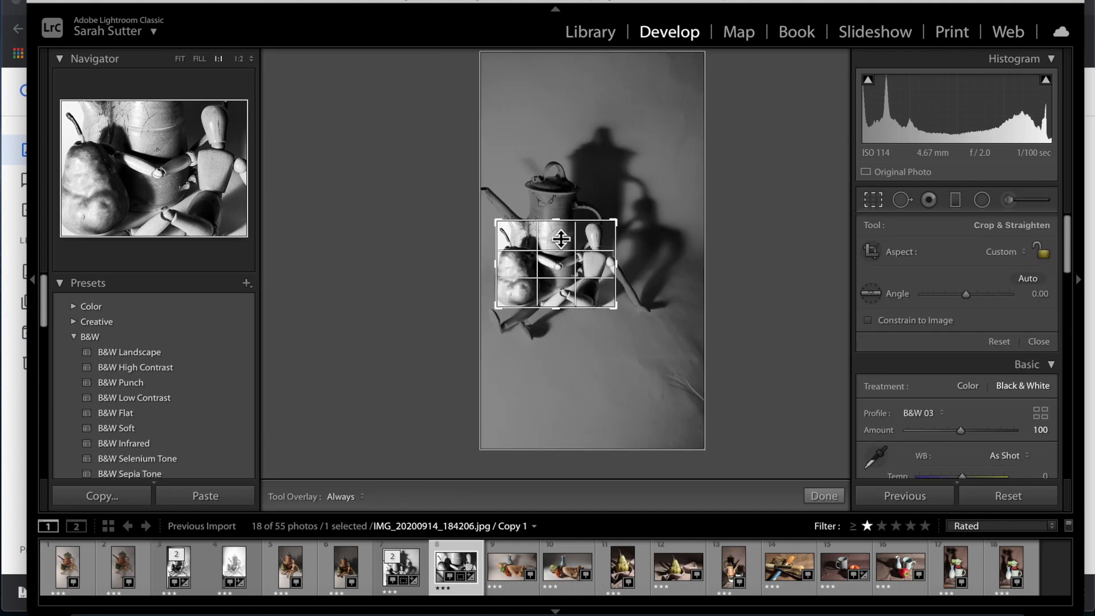
double_click(571, 275)
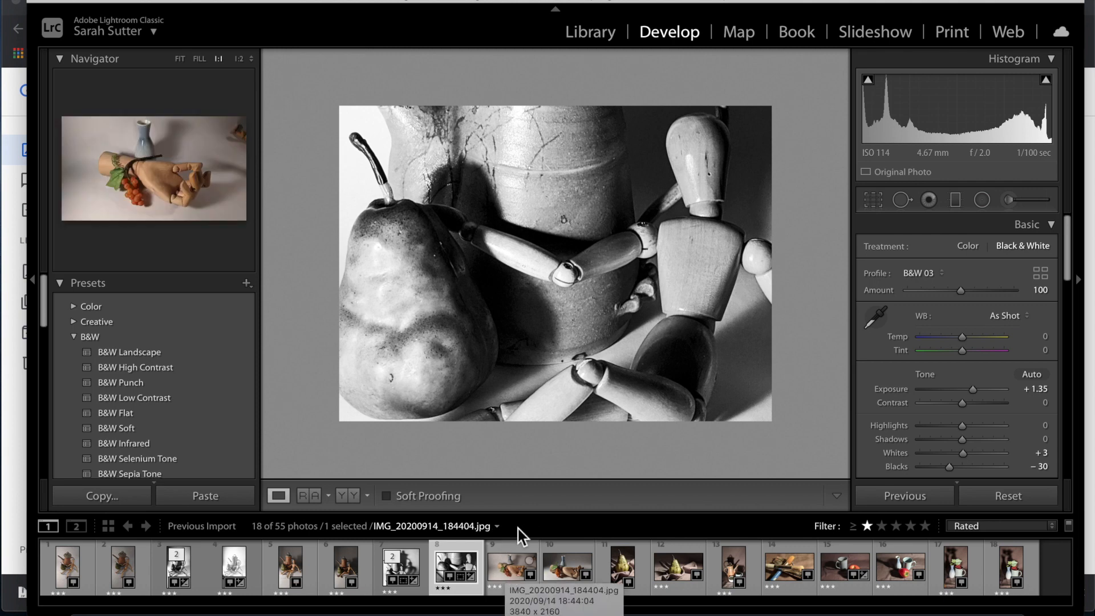
Open IMG_20200914_184152.jpg, the unedited colour pear-and-mannequin photo.
click(411, 578)
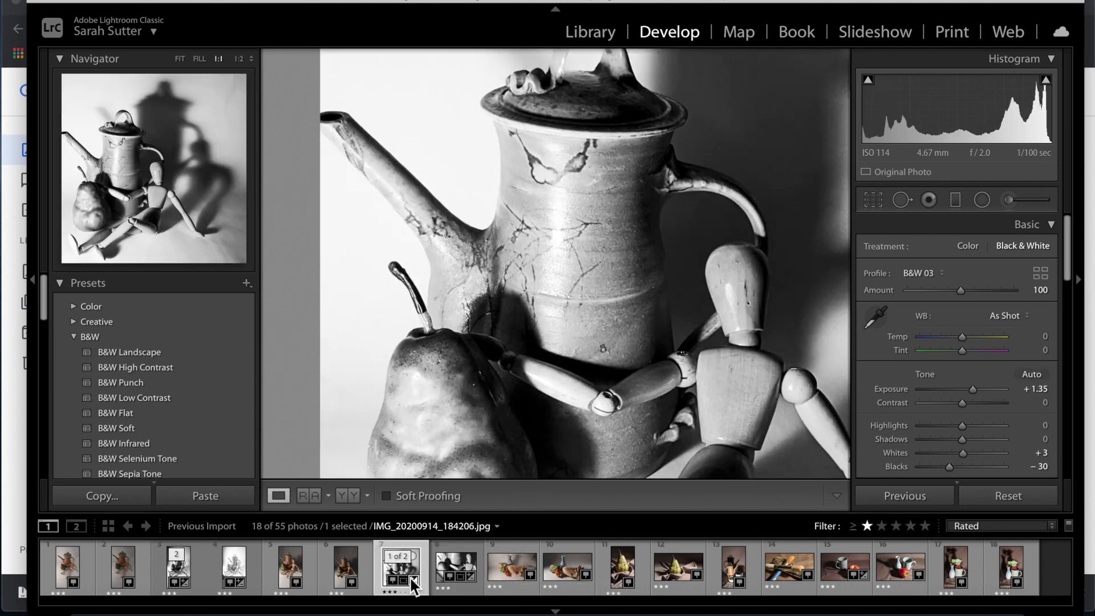
key(Right)
key(Left)
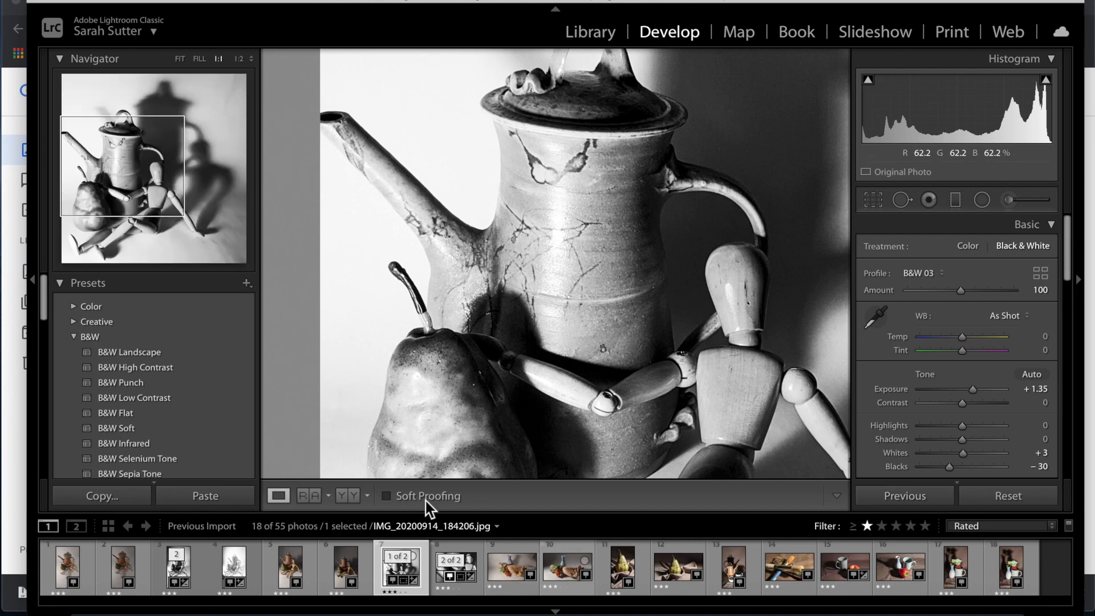
click(349, 576)
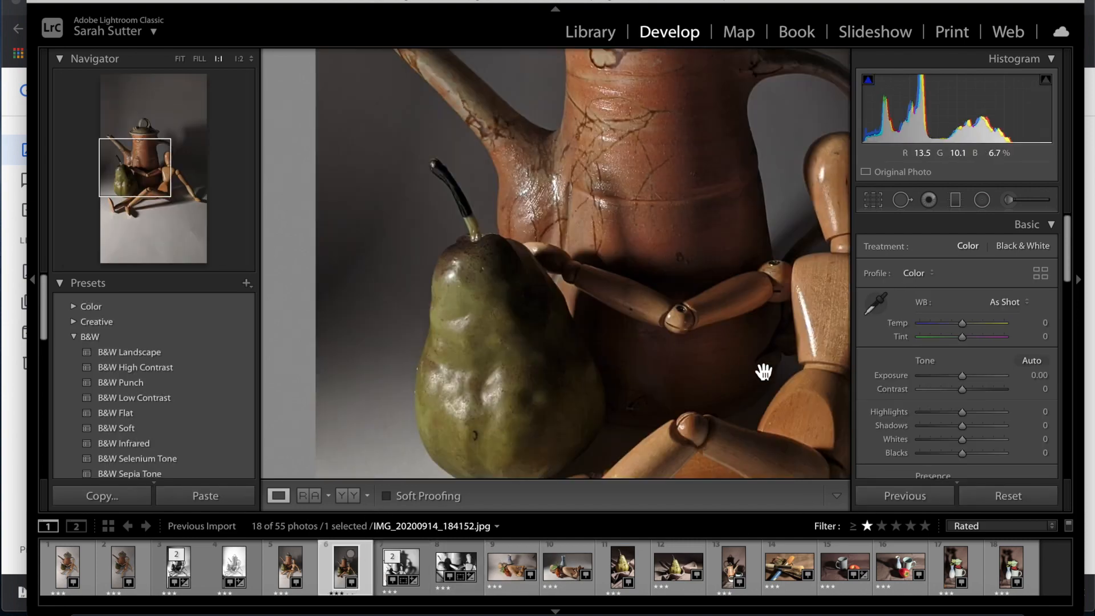
Raise the teapot photo's Exposure to +0.95 and Shadows to +100.
click(682, 322)
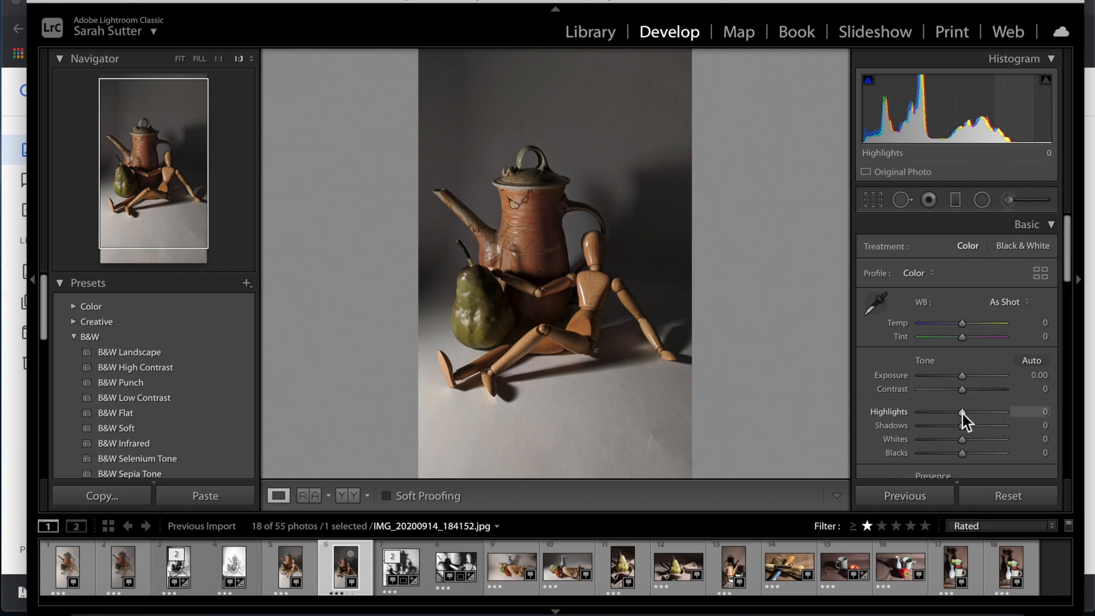
drag(964, 377, 972, 378)
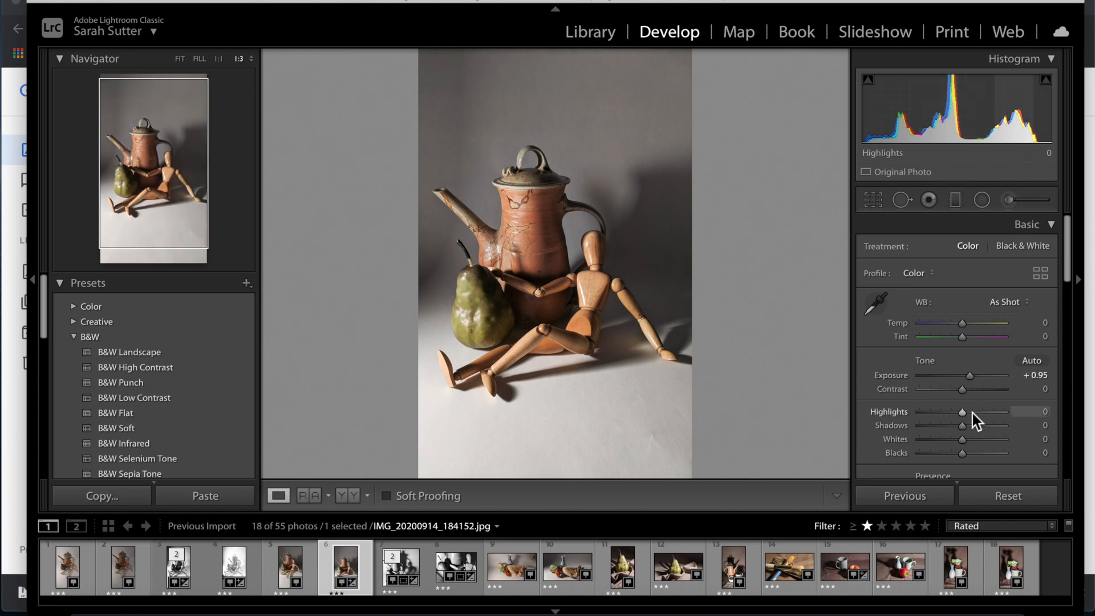
drag(982, 426, 1012, 429)
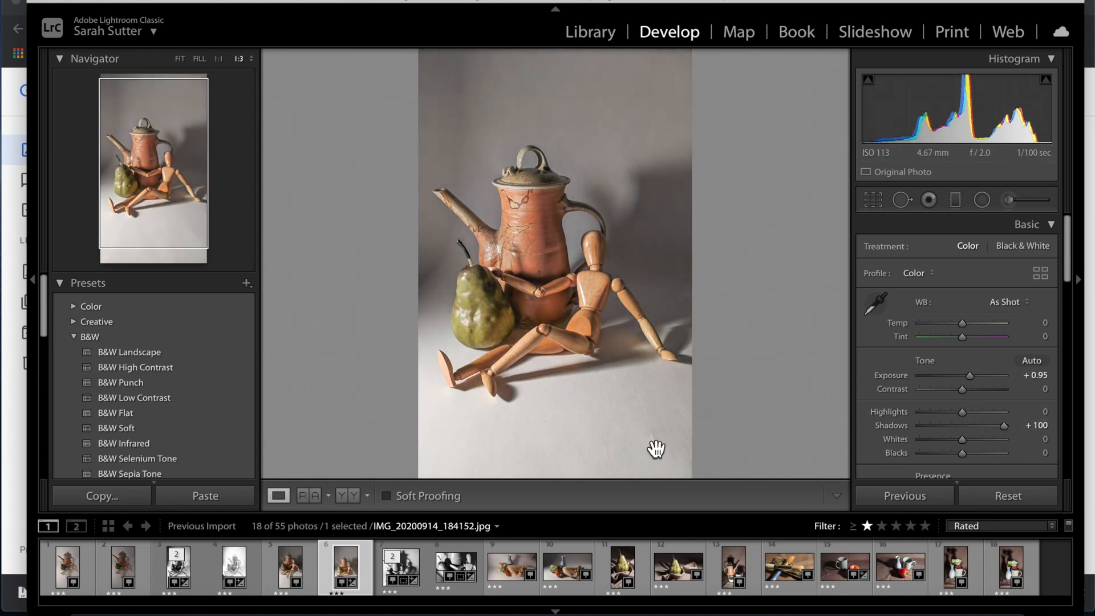
Inspect the pear and mannequin at full size, return to the whole photo, and enter Crop.
click(565, 301)
key(super+=)
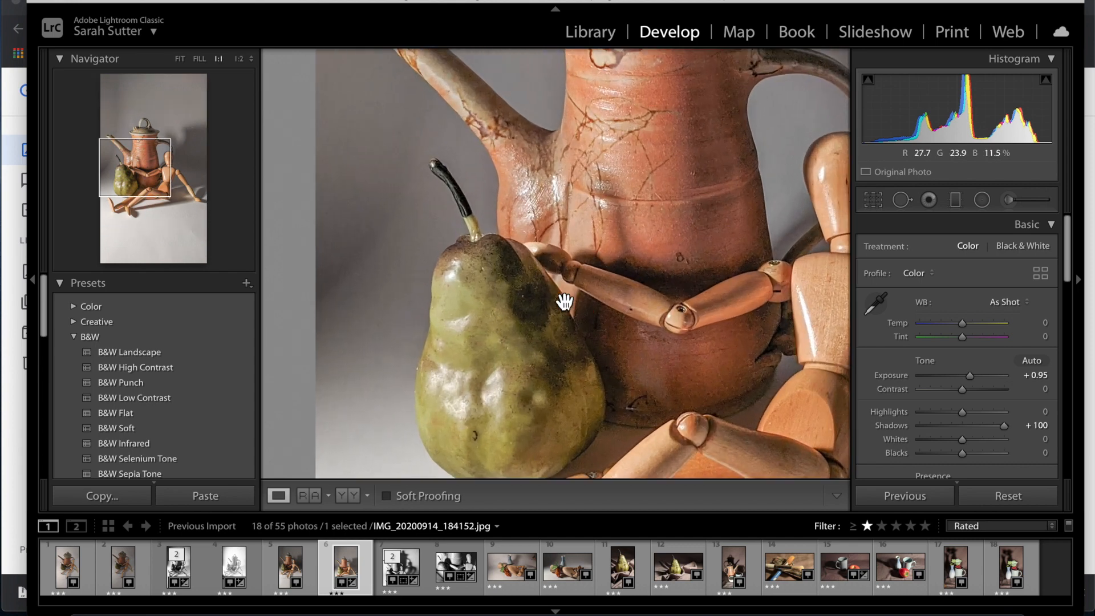
drag(733, 389, 602, 261)
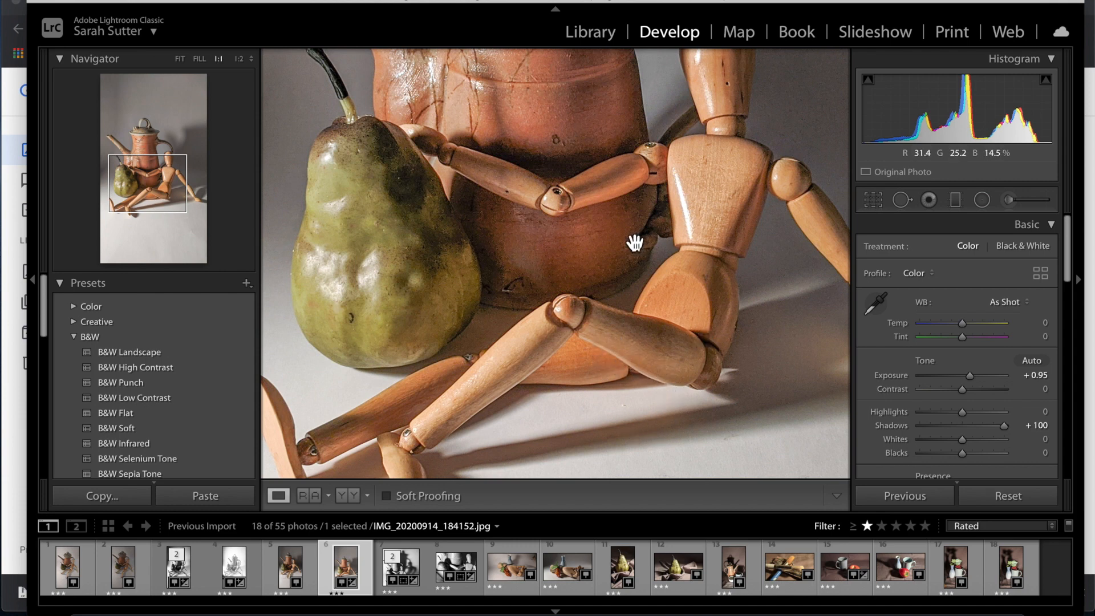
click(442, 341)
scroll(443, 341, up, 3)
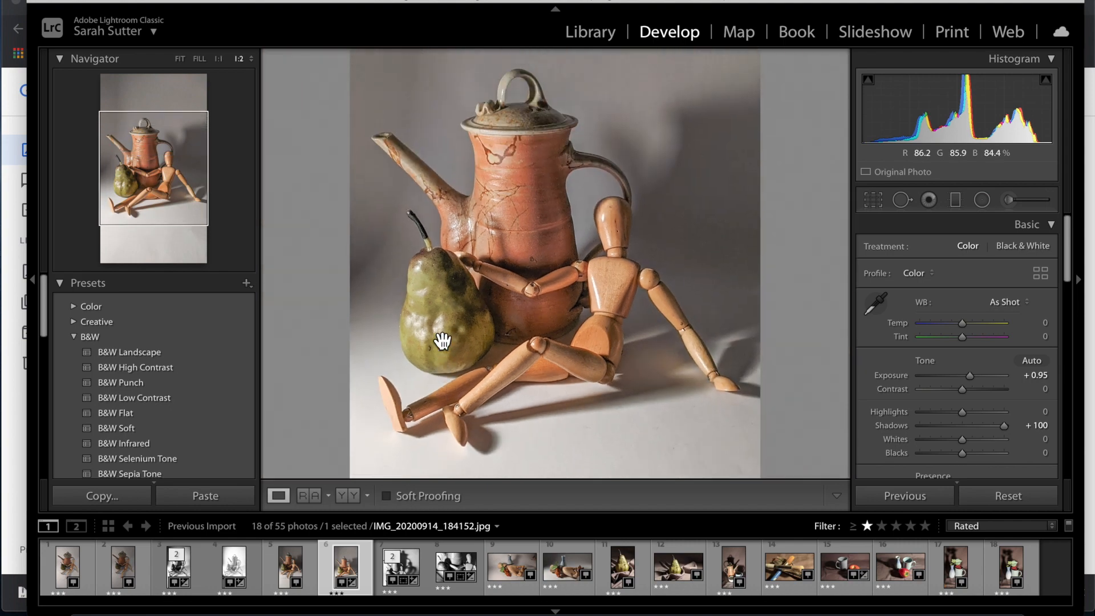
key(ctrl+minus)
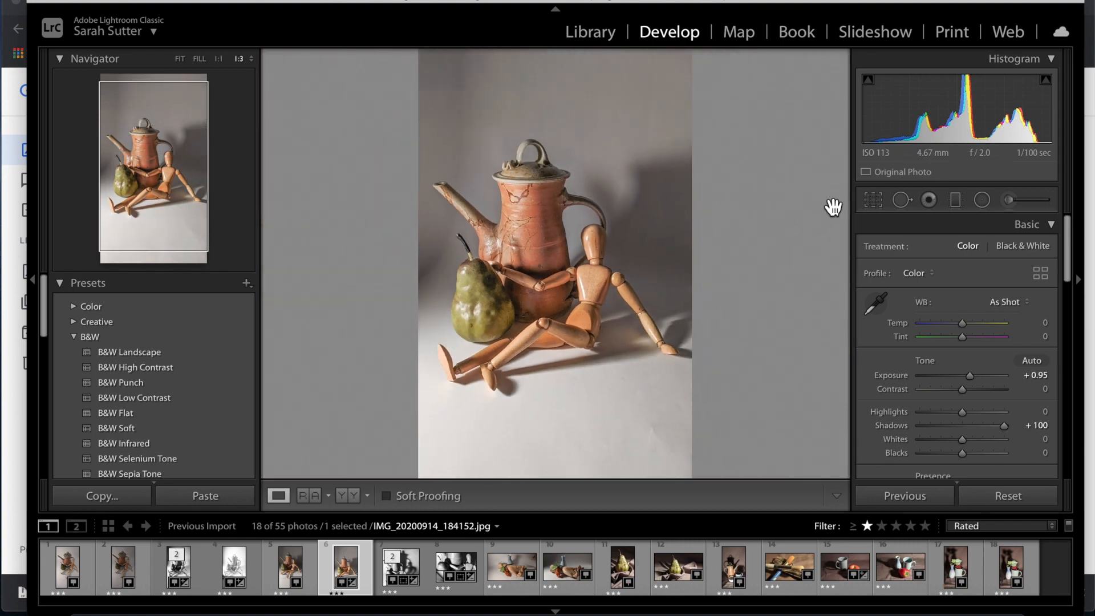
click(877, 204)
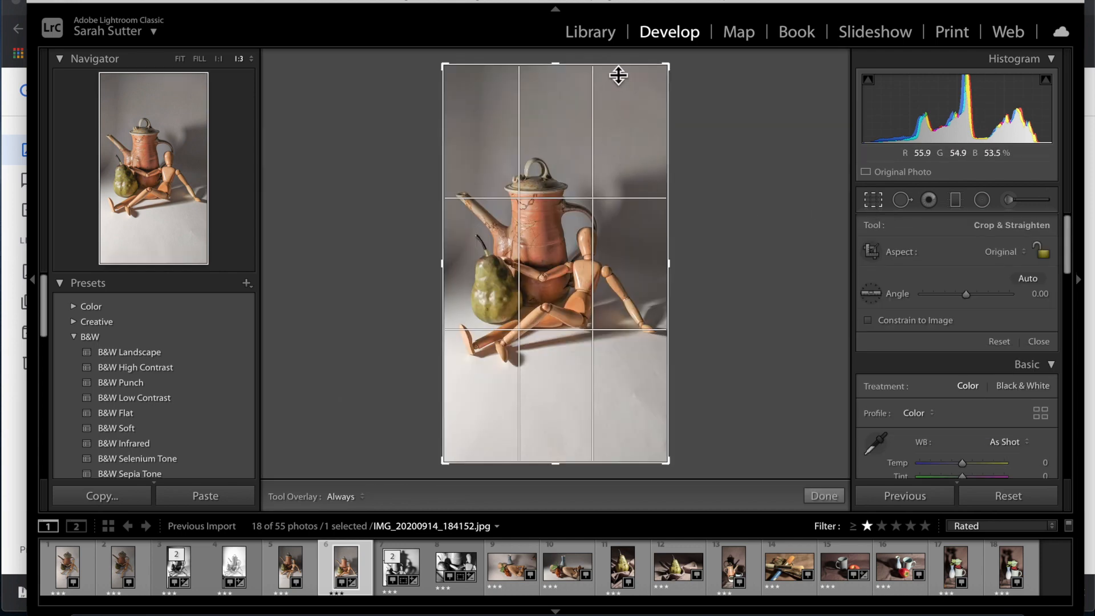
Crop the top and bottom of the teapot photo to a near-square frame.
drag(617, 82, 616, 105)
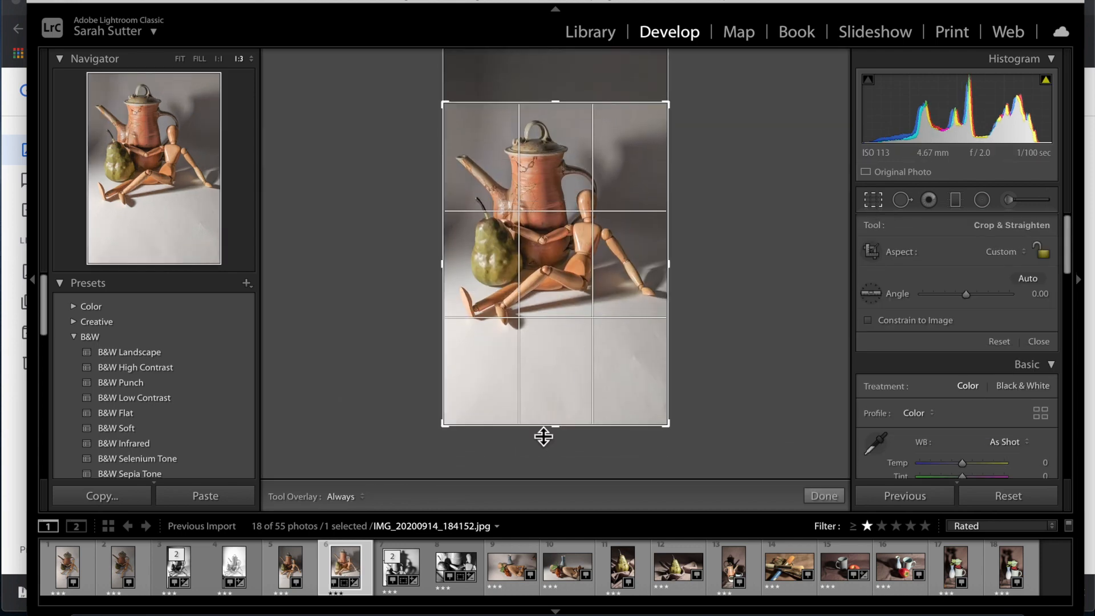
drag(544, 435, 543, 386)
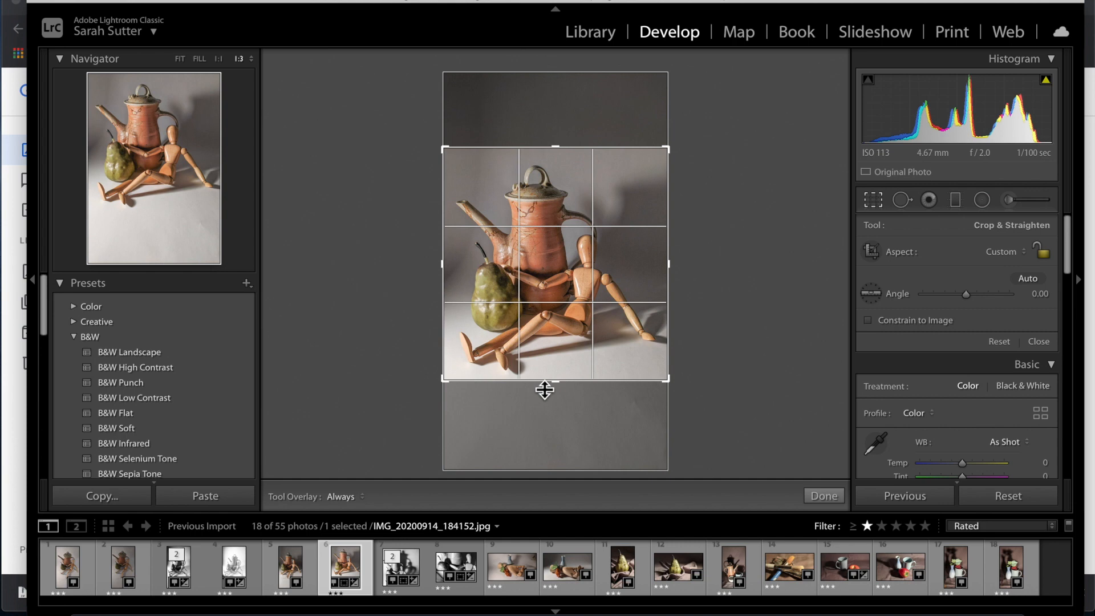
key(Return)
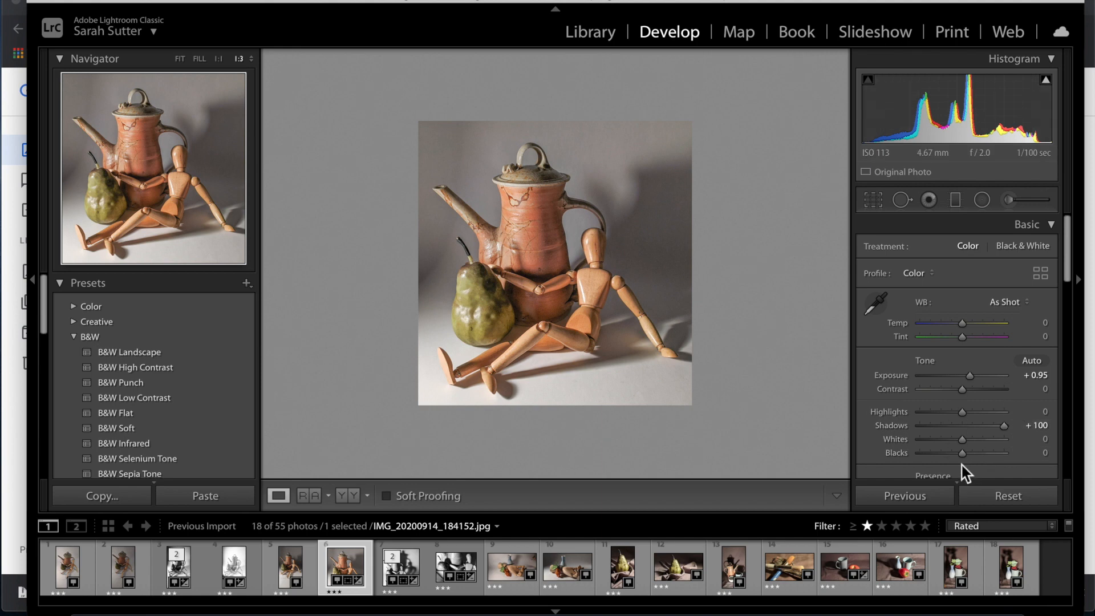
Set Whites to +30 and convert the photo with the B&W Low Contrast preset.
mouse_move(976, 442)
mouse_down()
mouse_move(990, 442)
mouse_move(979, 442)
mouse_up()
scroll(979, 442, down, 3)
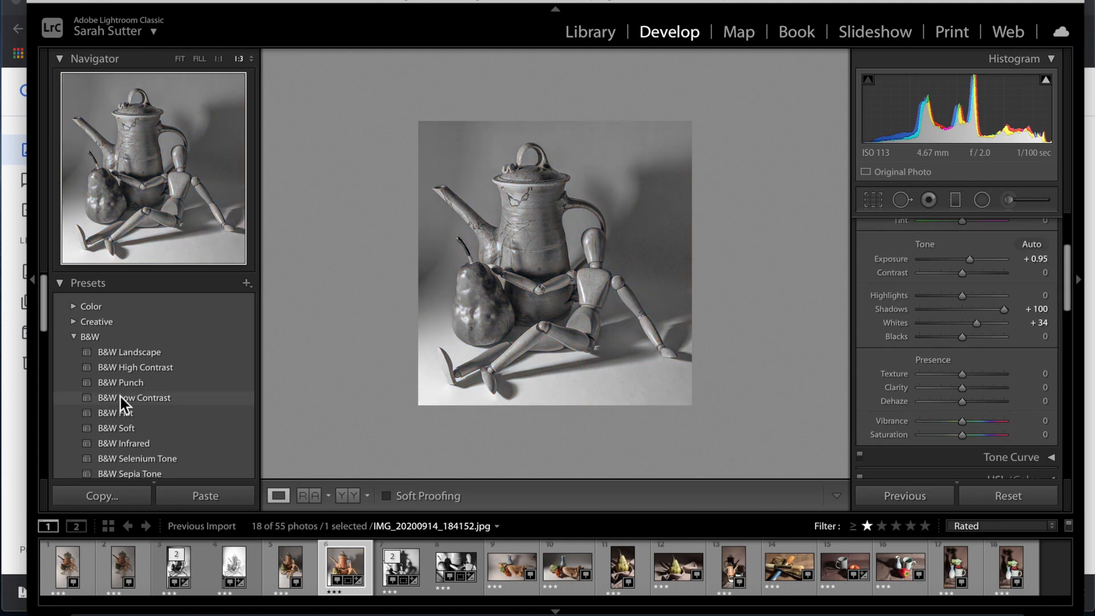
click(121, 397)
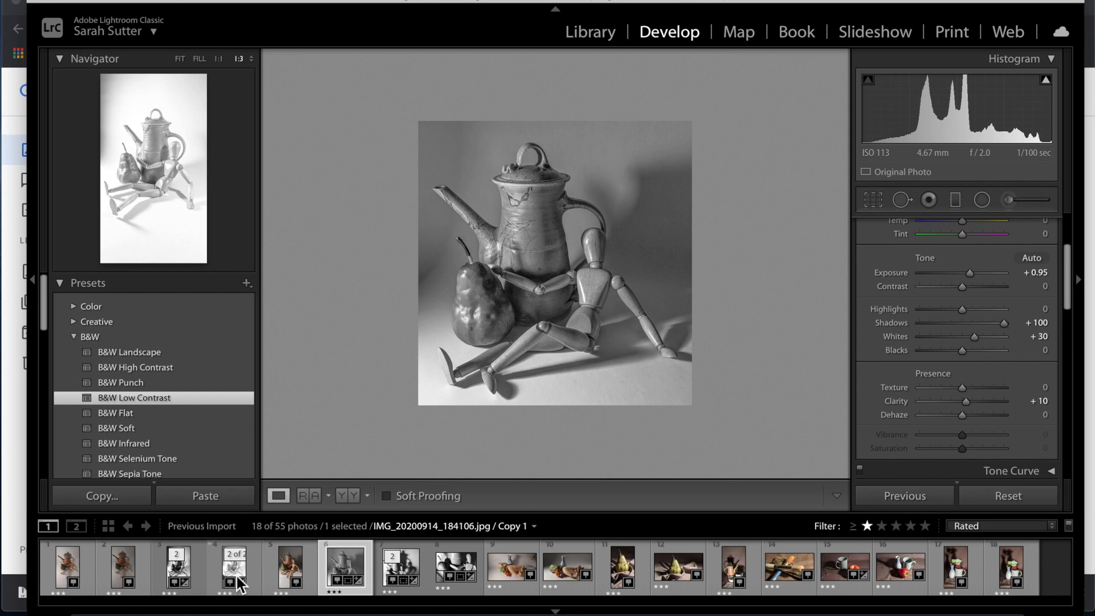
Crop the top and bottom off the darker black-and-white teapot photo.
click(181, 578)
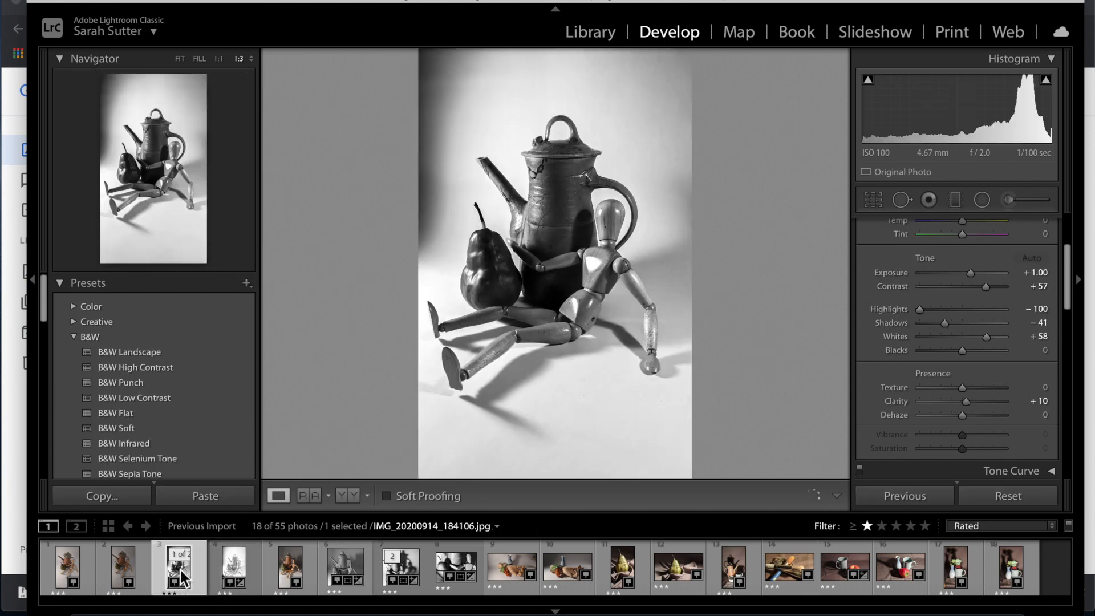
click(871, 200)
drag(635, 63, 633, 98)
drag(569, 435, 582, 396)
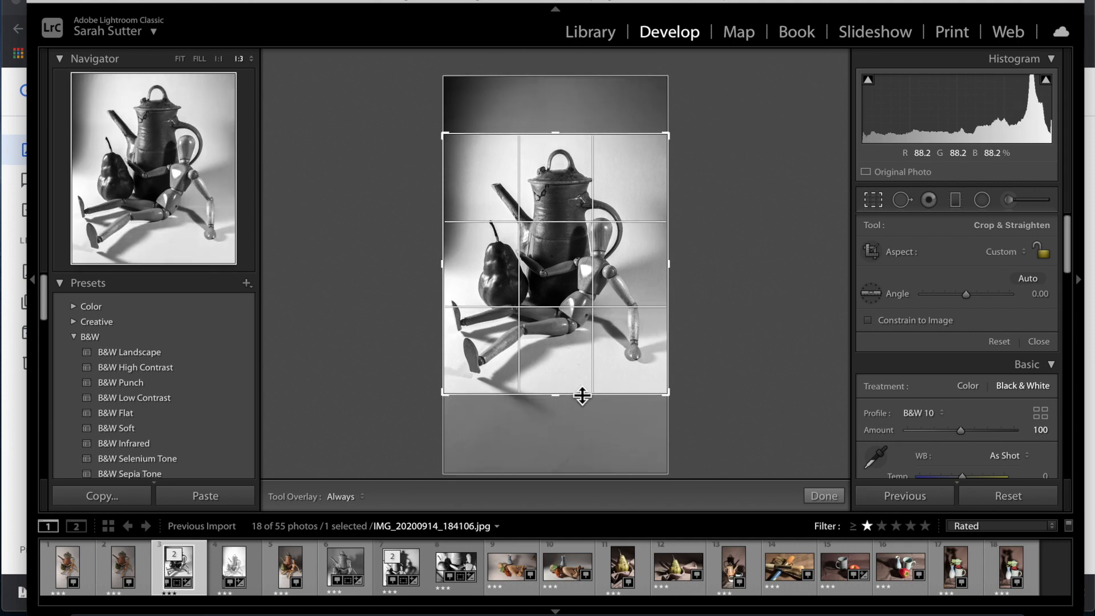
key(Return)
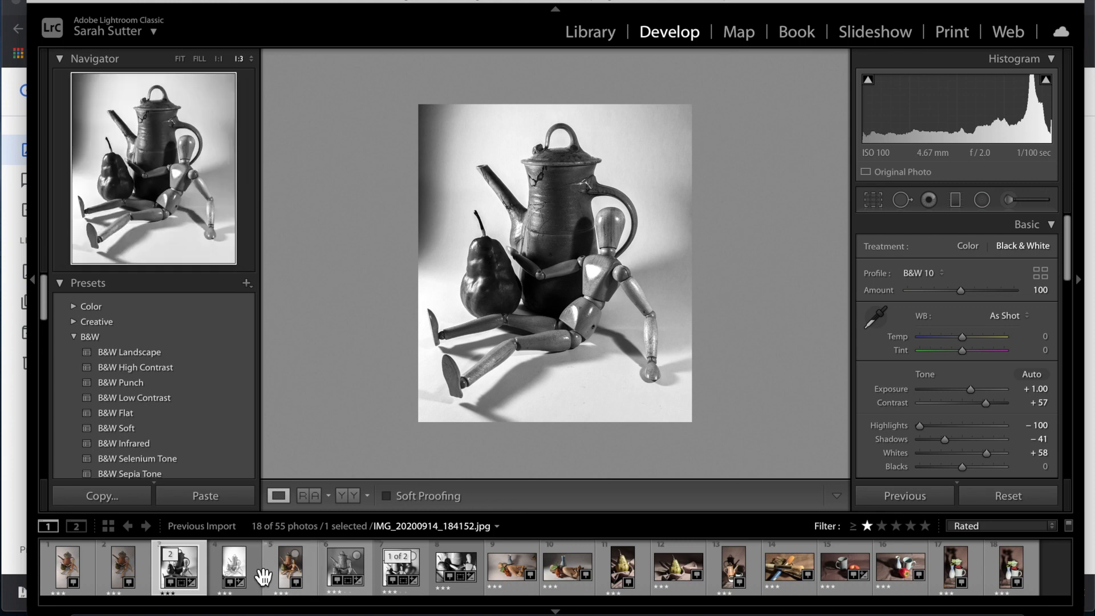
Crop the top and bottom off the brighter Copy 1 version the same way.
click(239, 574)
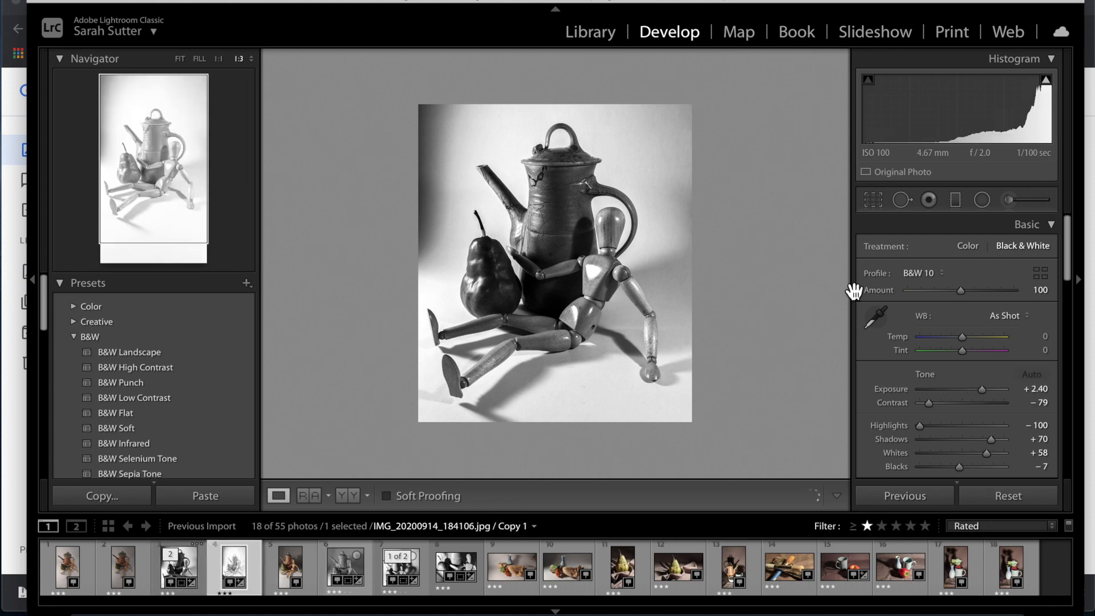
click(877, 199)
drag(612, 65, 616, 94)
drag(569, 440, 574, 398)
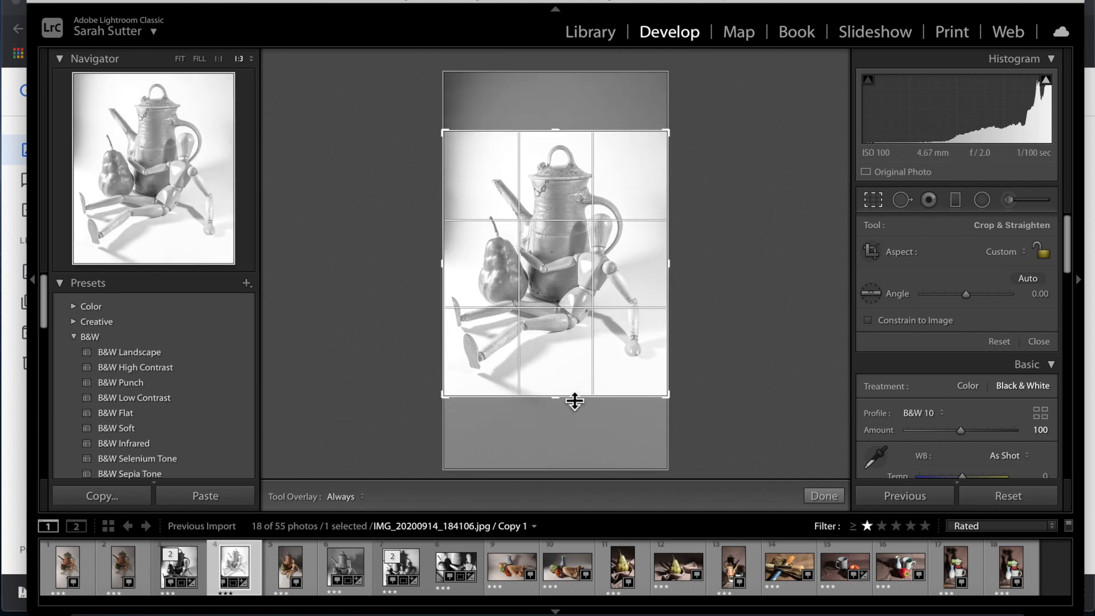
key(Return)
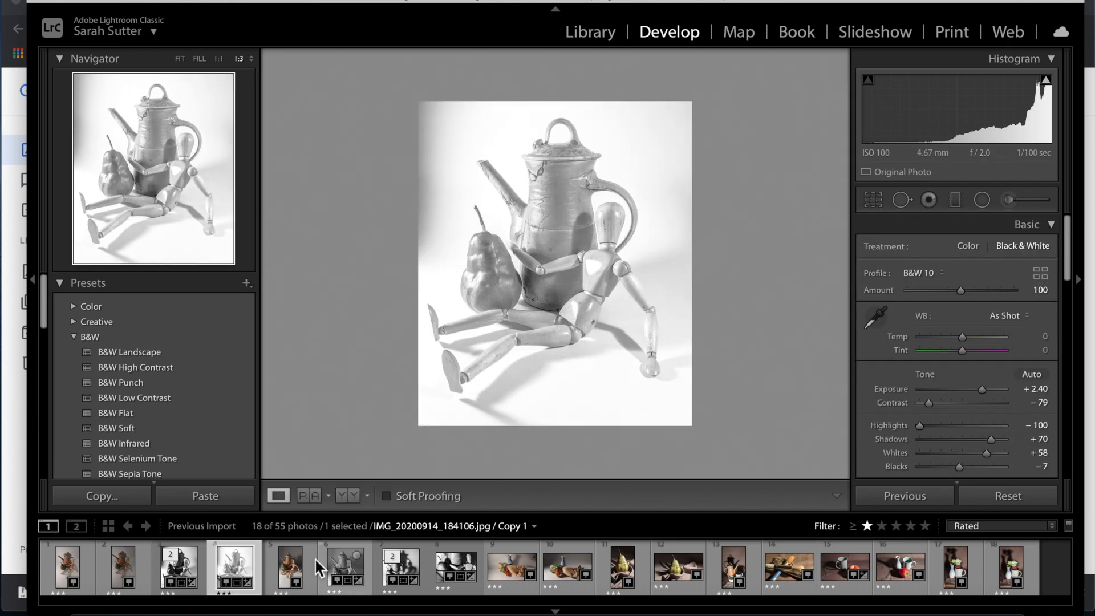
Compare the darker version against the brighter Copy 1.
click(181, 581)
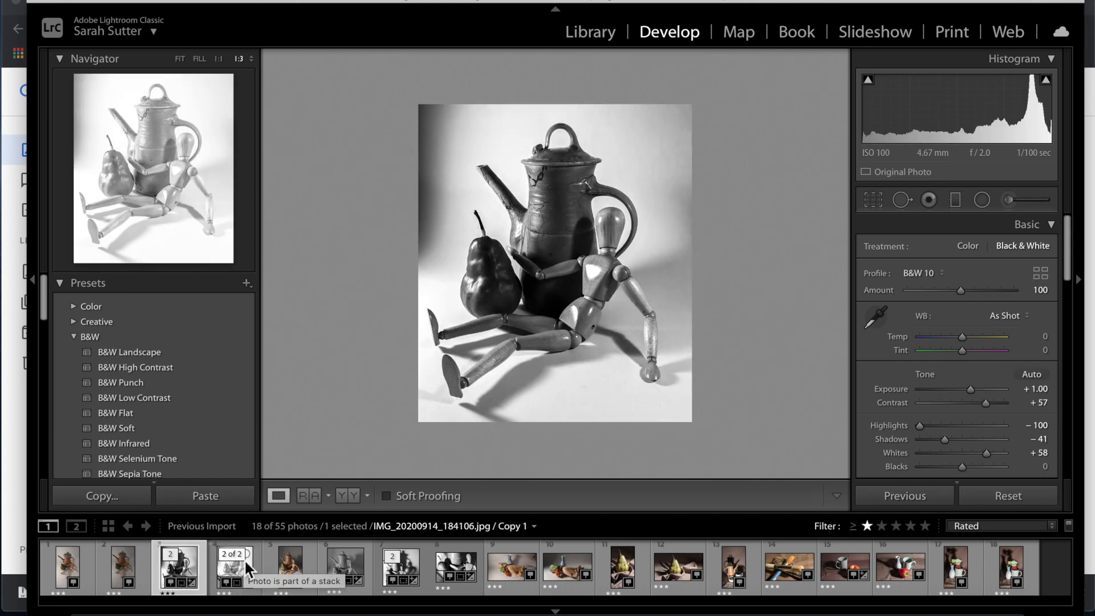
click(244, 559)
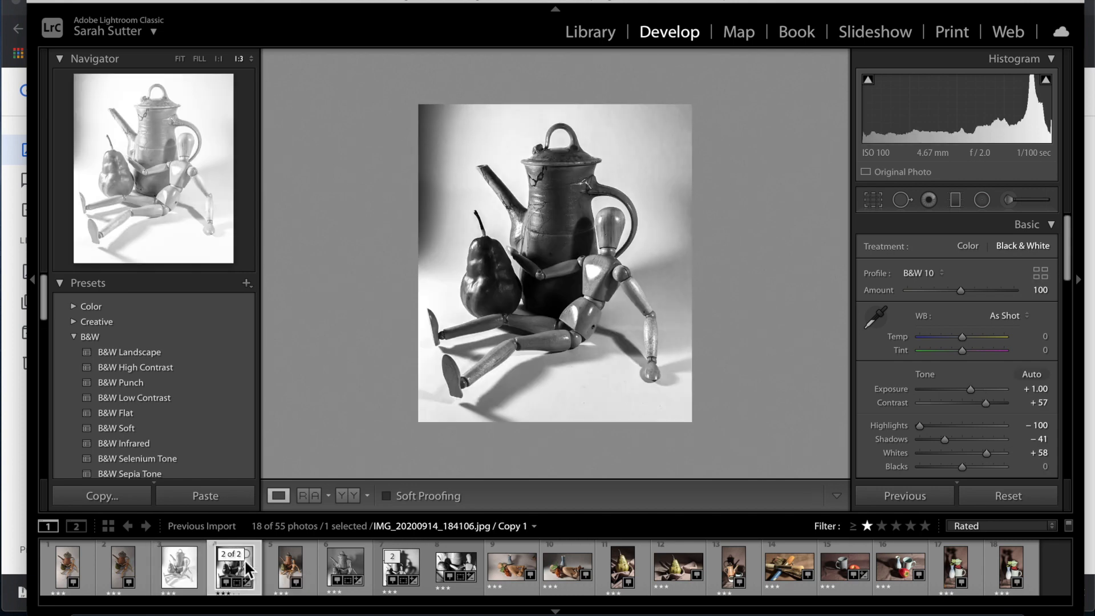
click(187, 559)
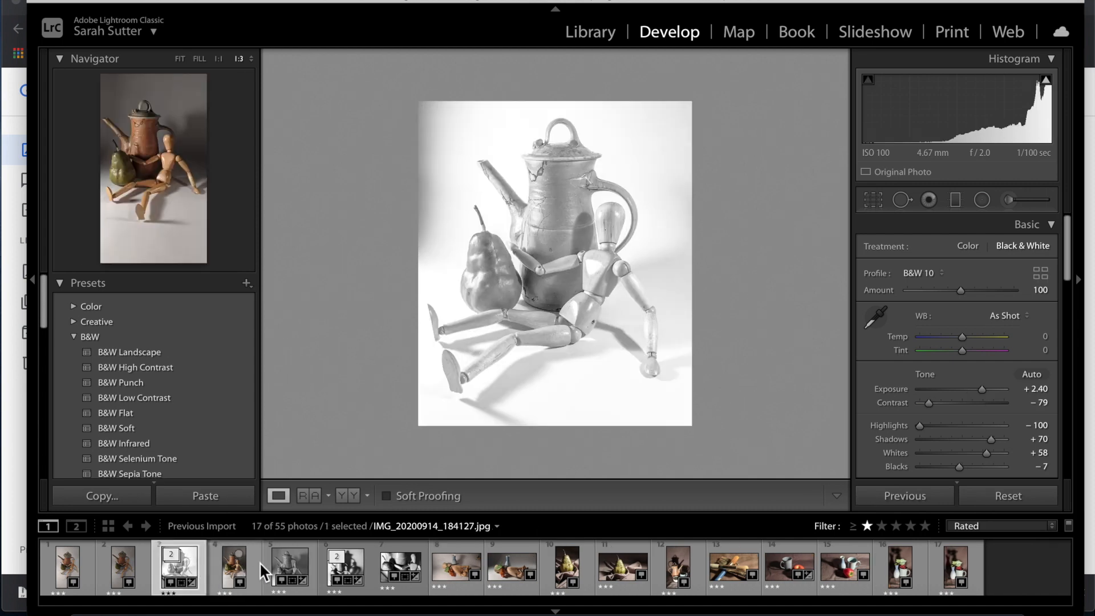
Undo the stack collapse and select both teapot versions plus the seventh photo.
key(ctrl+z)
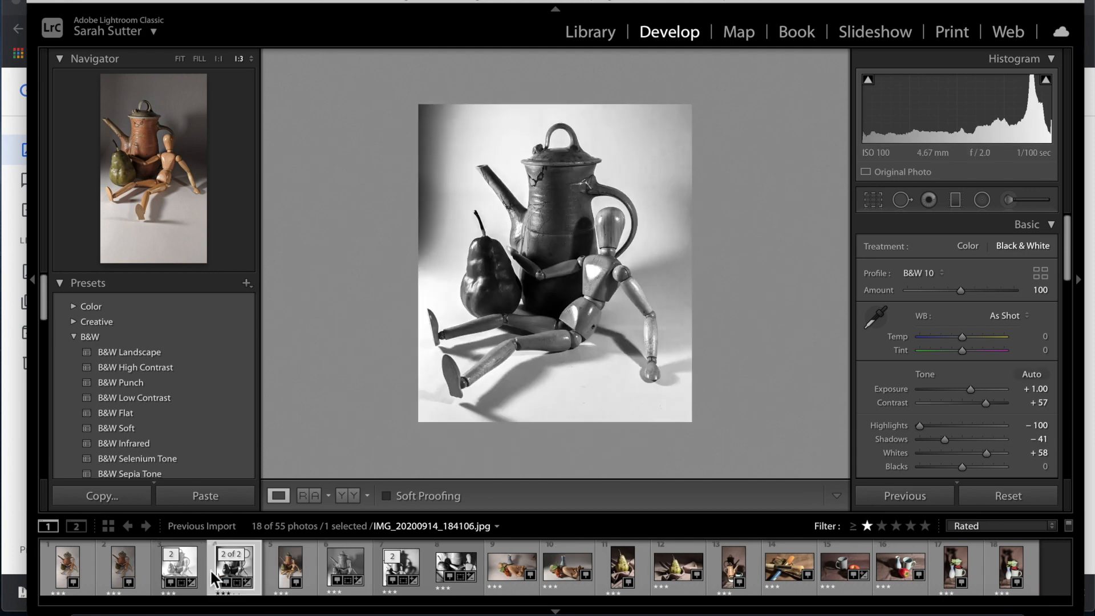
click(182, 581)
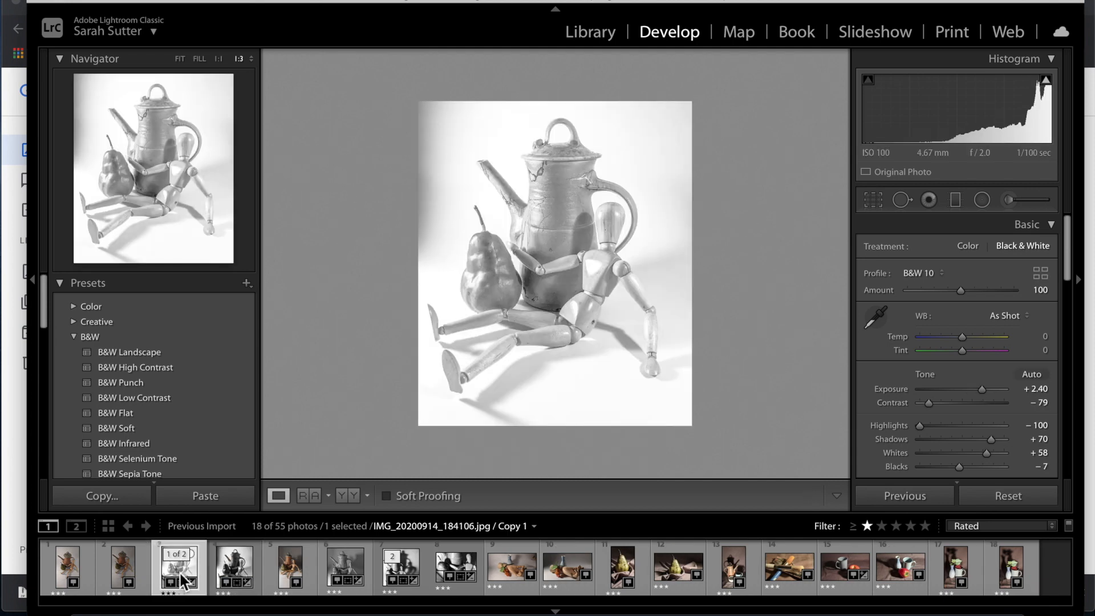
ctrl+click(231, 581)
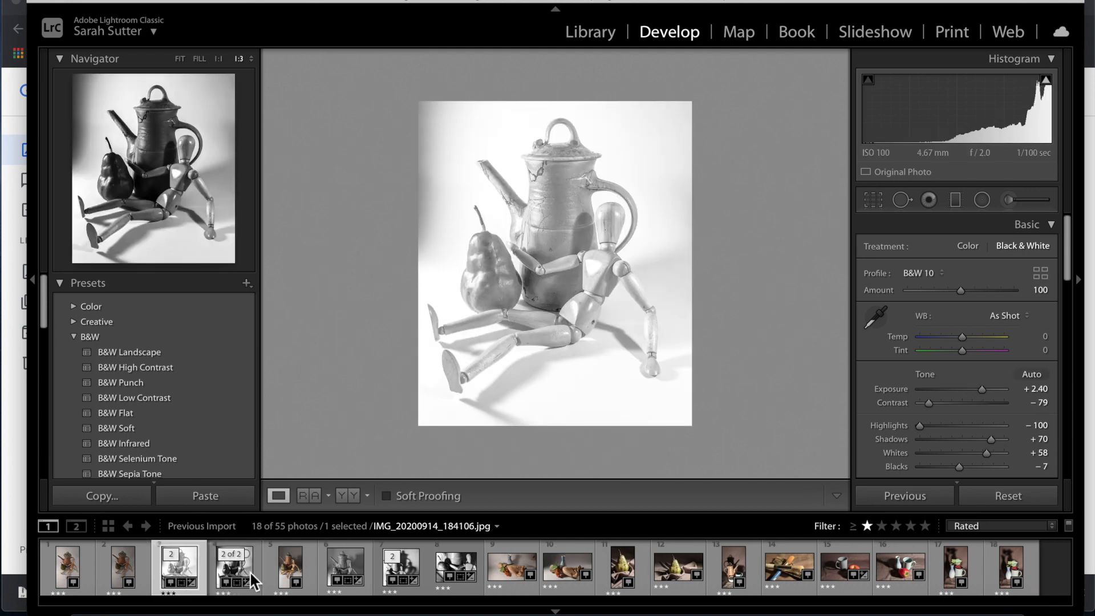
ctrl+click(400, 570)
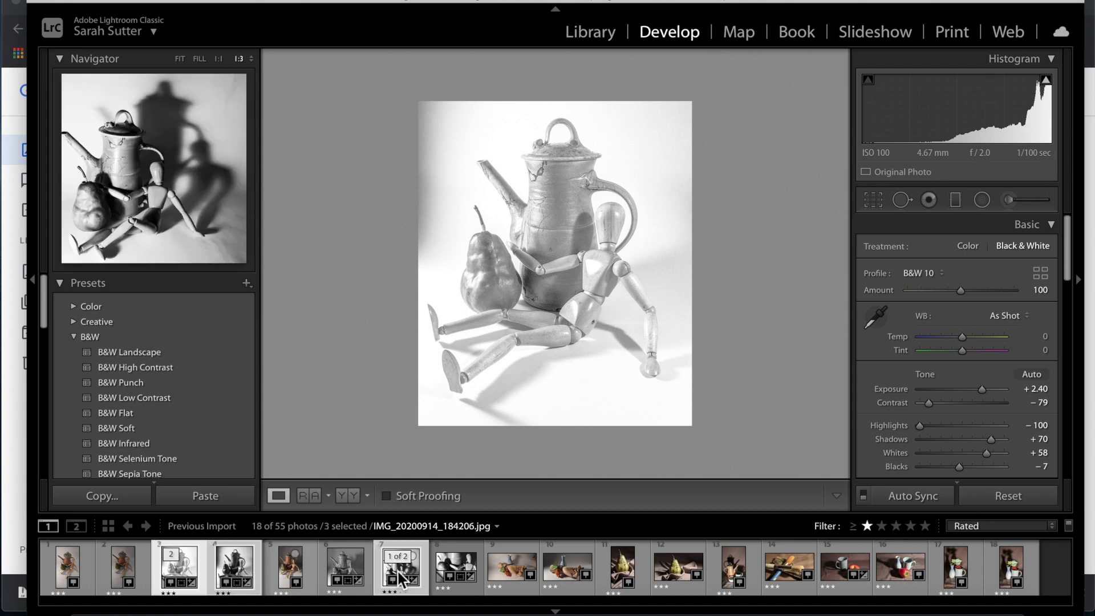
Move the close-up ahead of the portrait in the filmstrip and add it to the selection.
drag(456, 572, 394, 573)
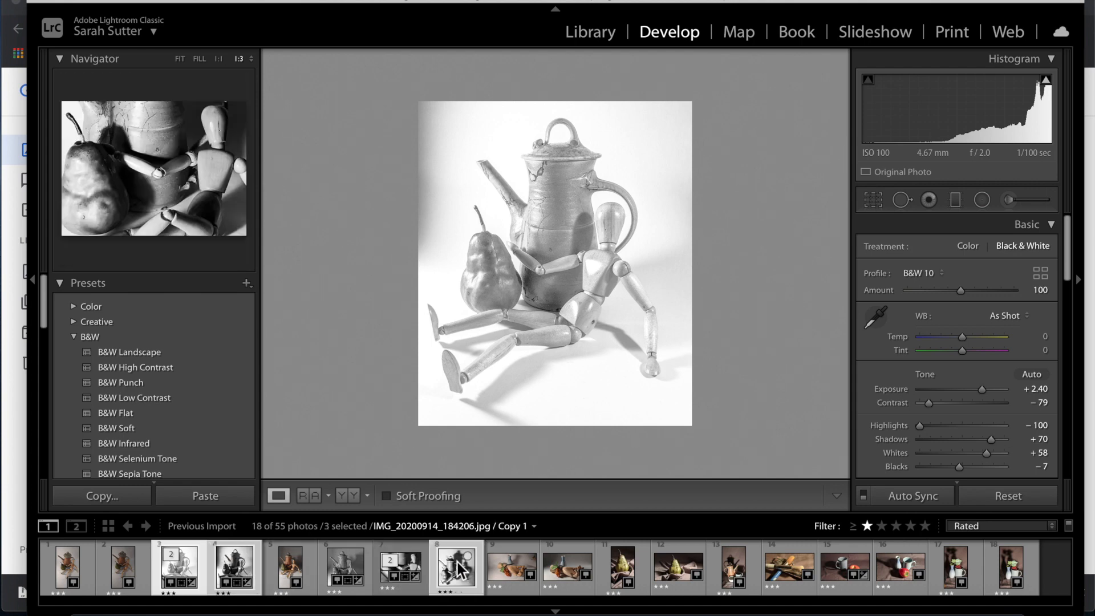
ctrl+click(414, 587)
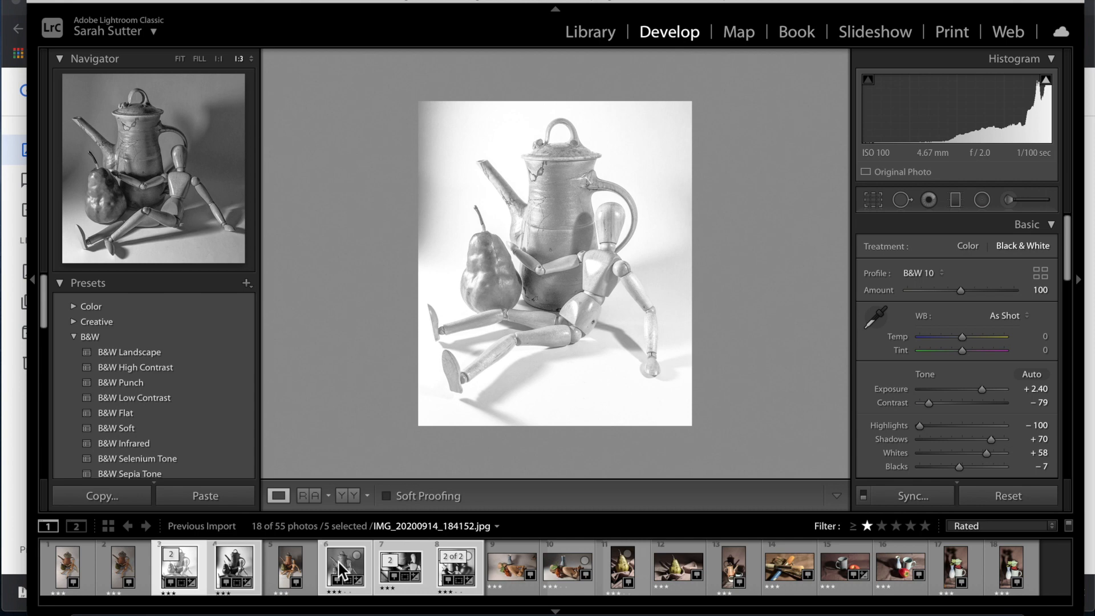
click(157, 0)
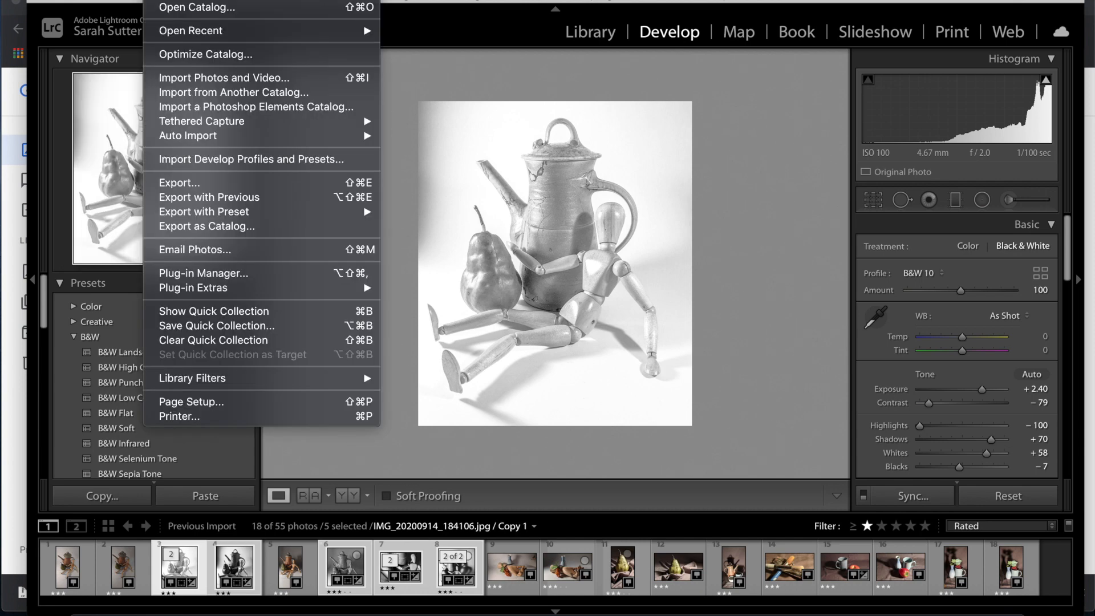
Export the selected photos into a subfolder named 'Edited Still Life'.
click(189, 183)
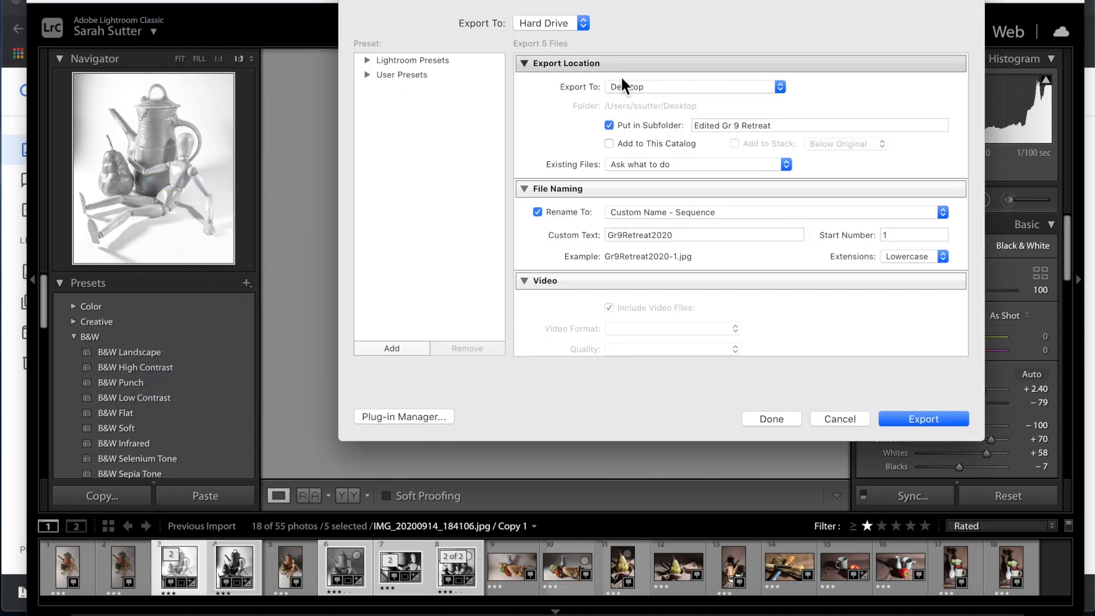
click(778, 125)
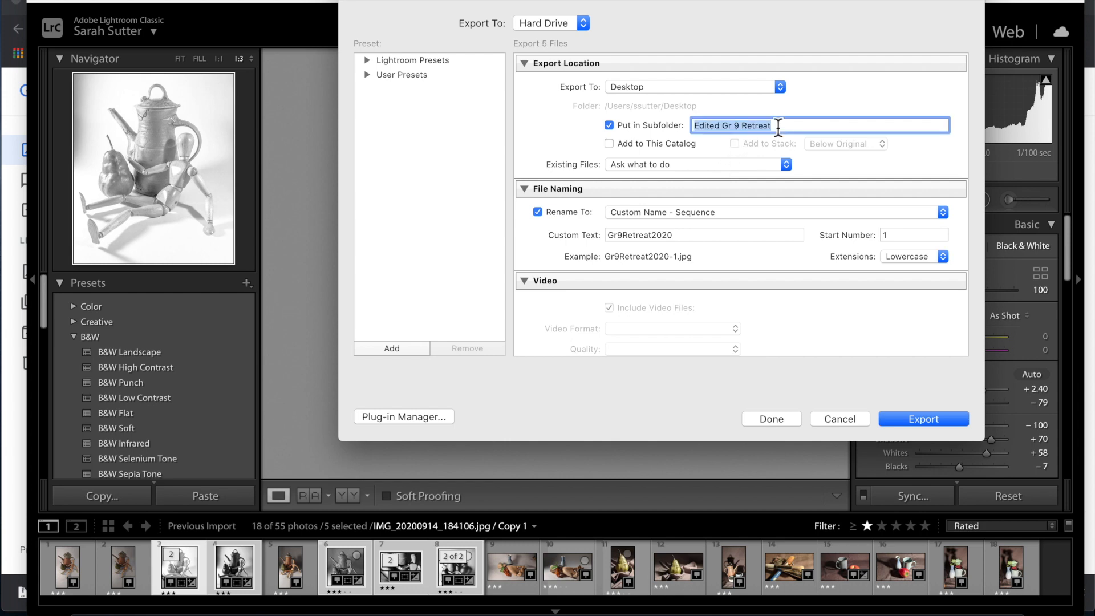
text(Edit)
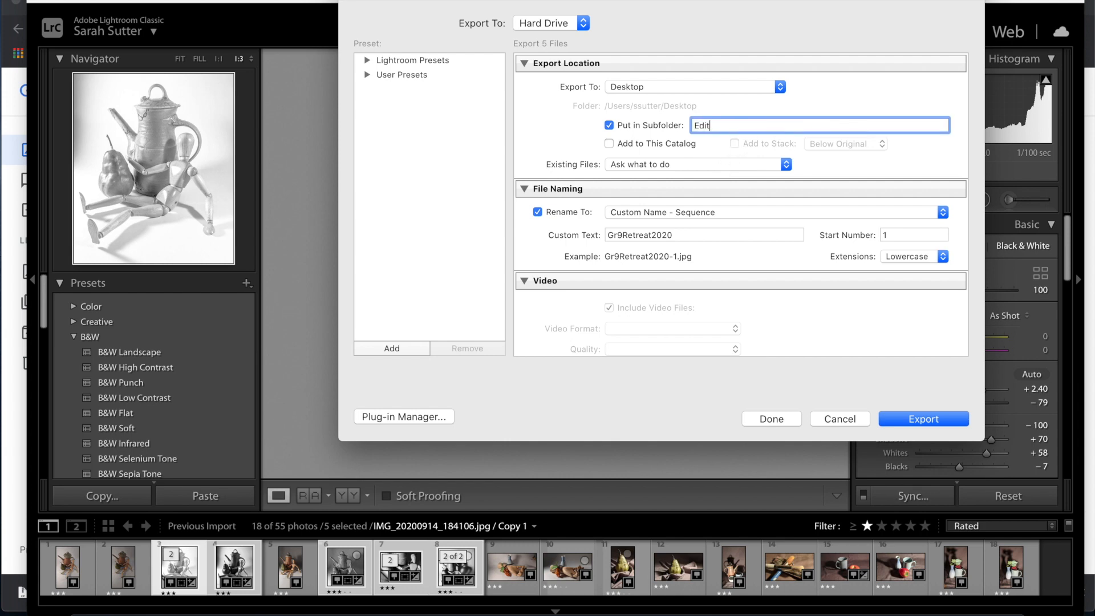
text(ed Still Life)
Name the files 'Sutter_StillLifeBW' with Custom Name - Sequence and export the five photos.
click(693, 239)
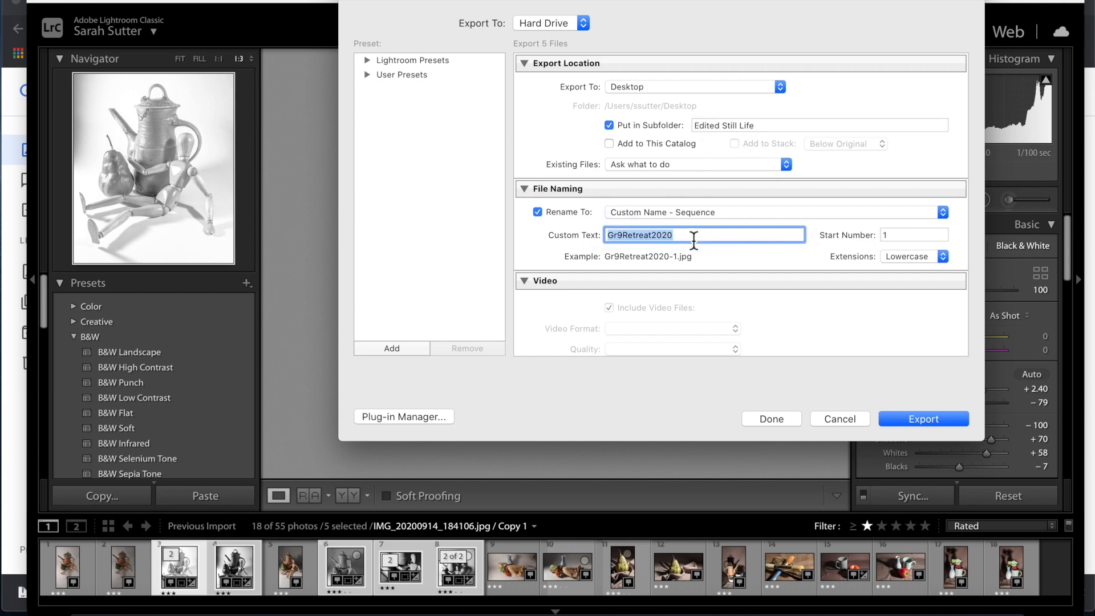
key(shift)
text(Sutter)
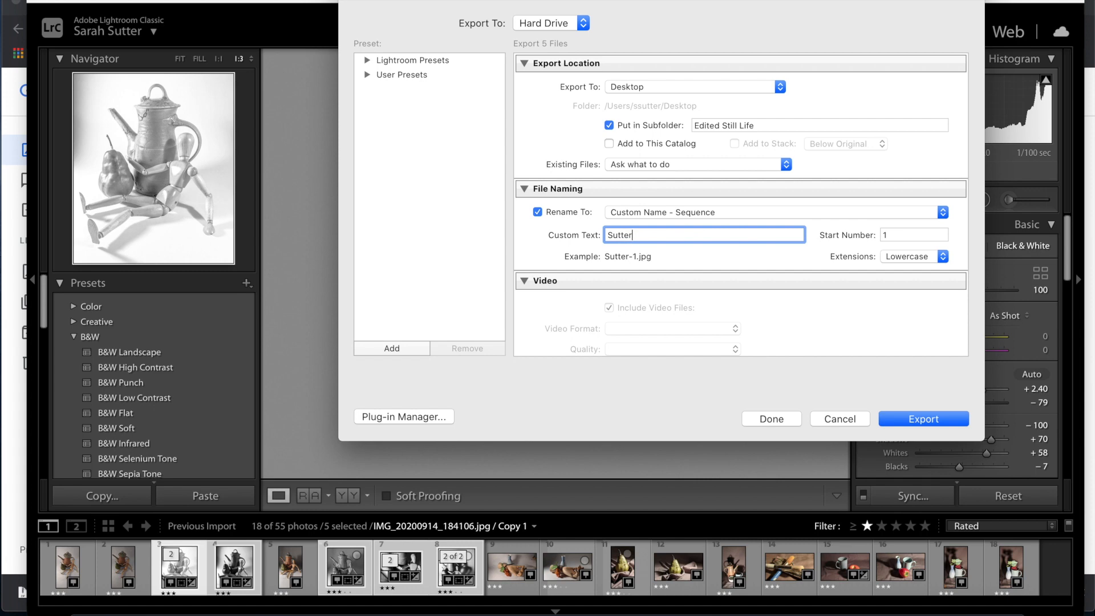
text(_StillLifeBW)
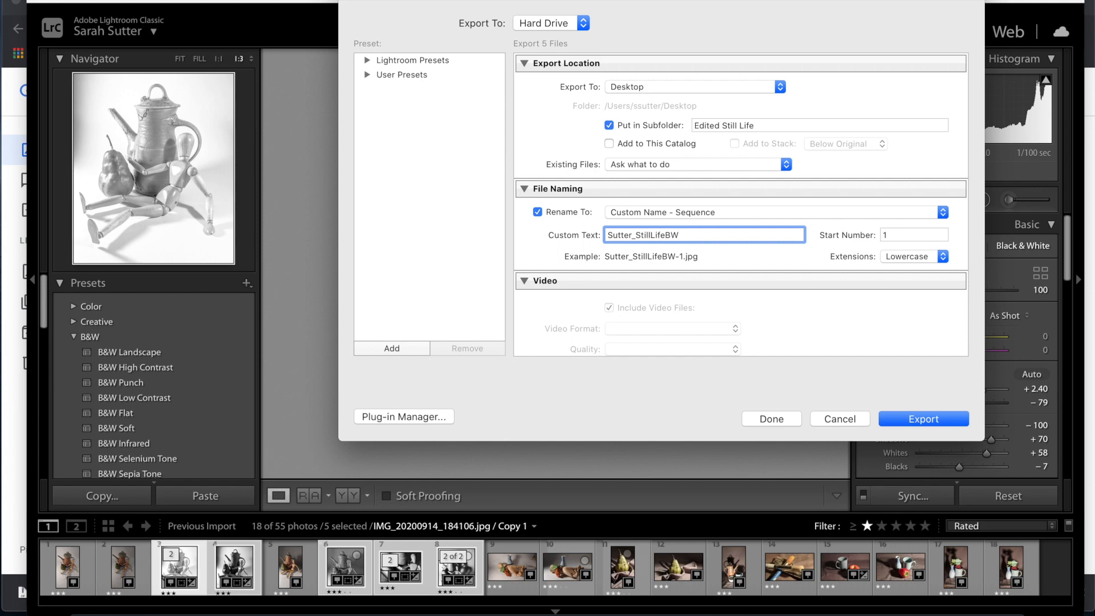
click(719, 216)
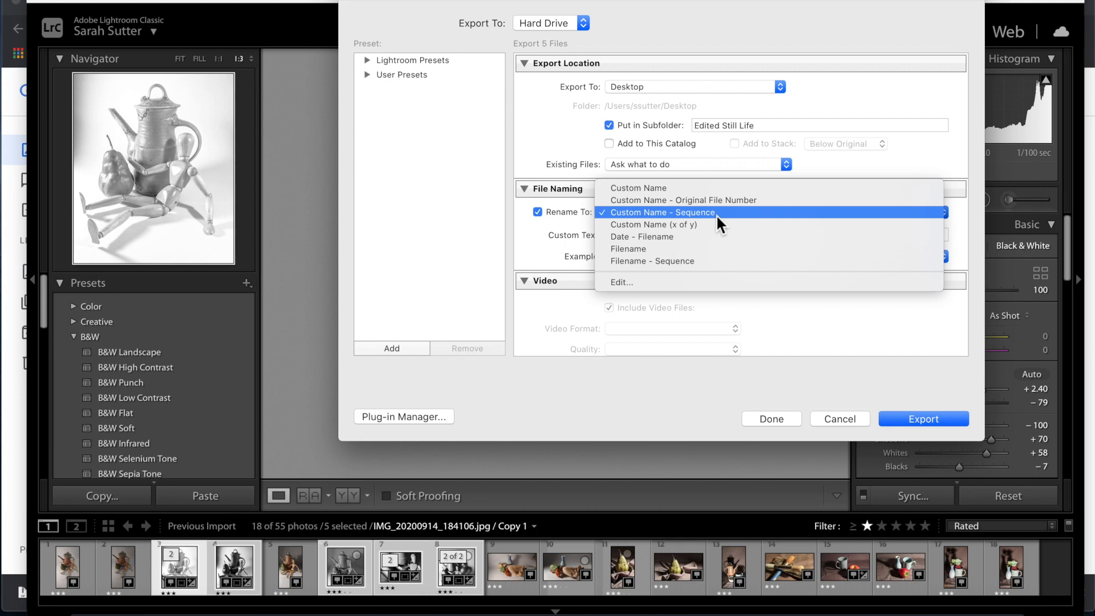
click(716, 214)
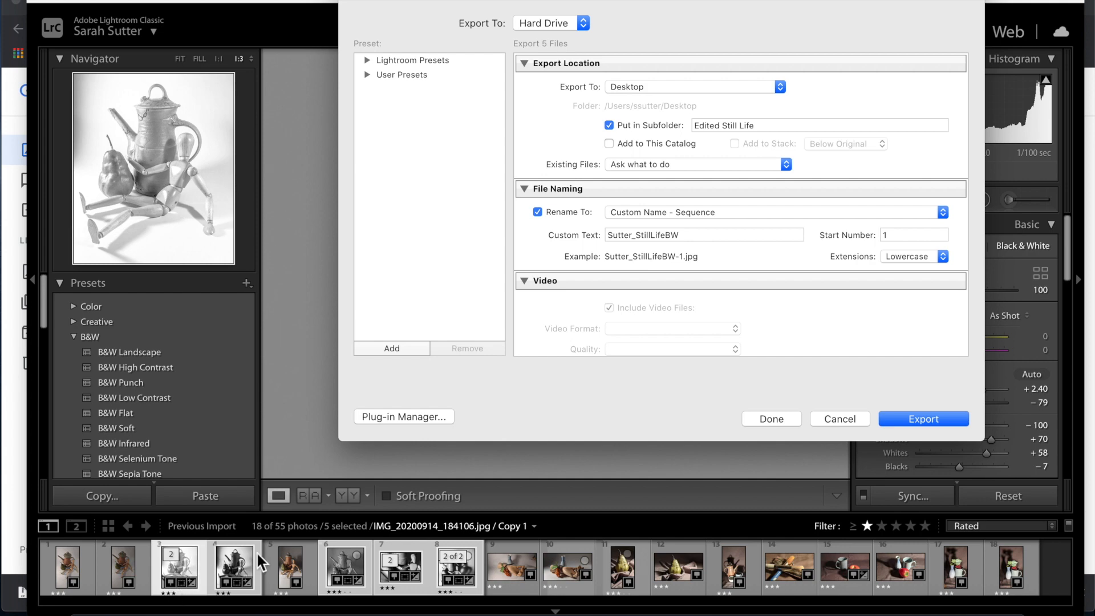
click(958, 419)
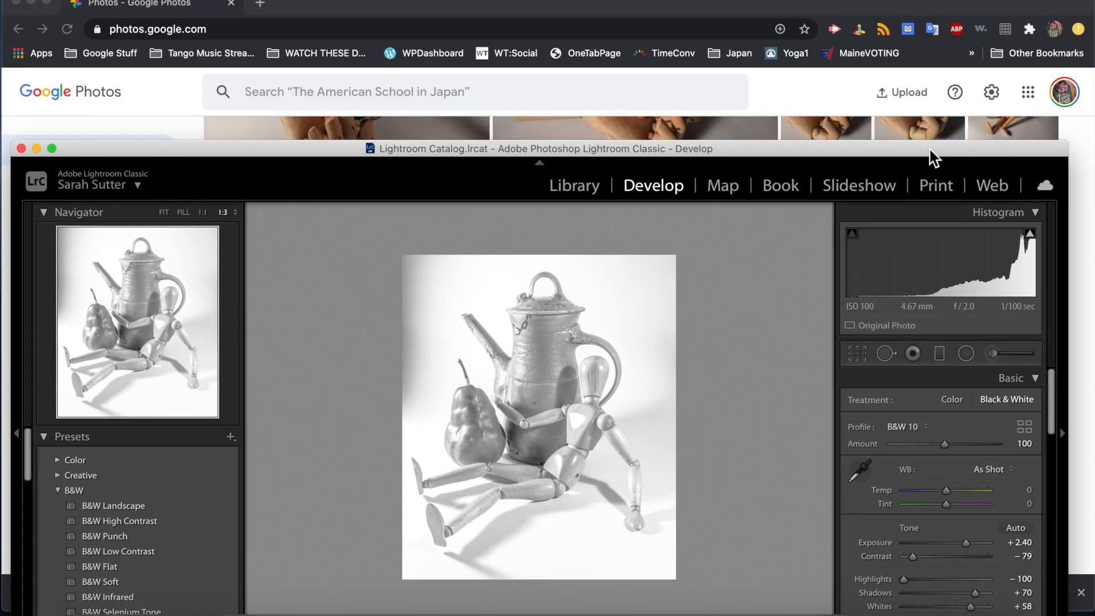
Minimize Chrome and Lightroom, close Downloads and Applications, and open Edited Still Life.
click(32, 4)
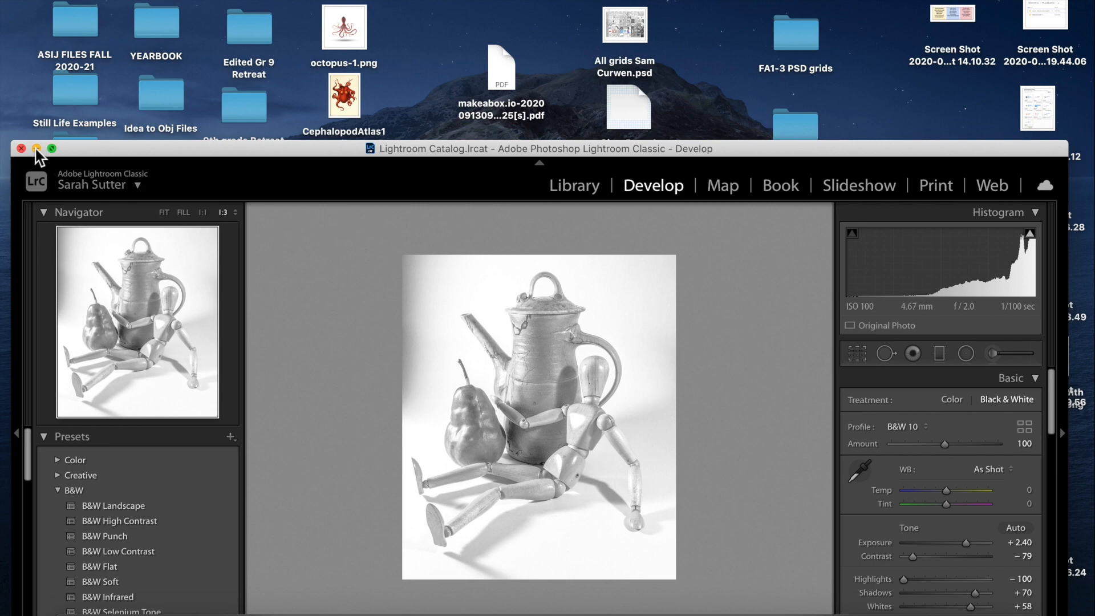
click(36, 149)
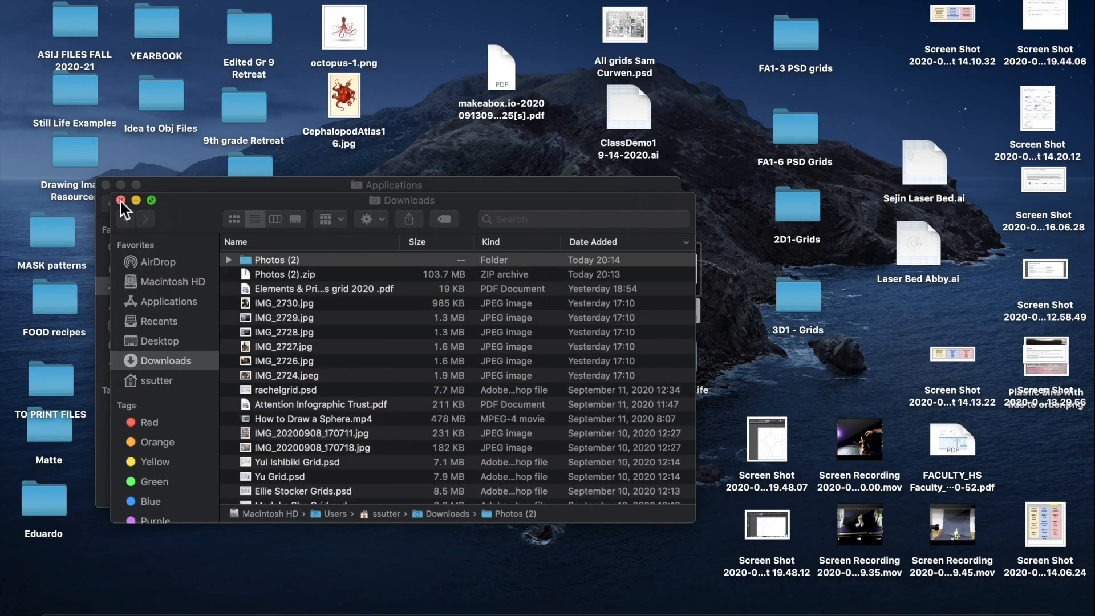
click(121, 200)
click(105, 186)
drag(683, 362, 560, 276)
double_click(560, 276)
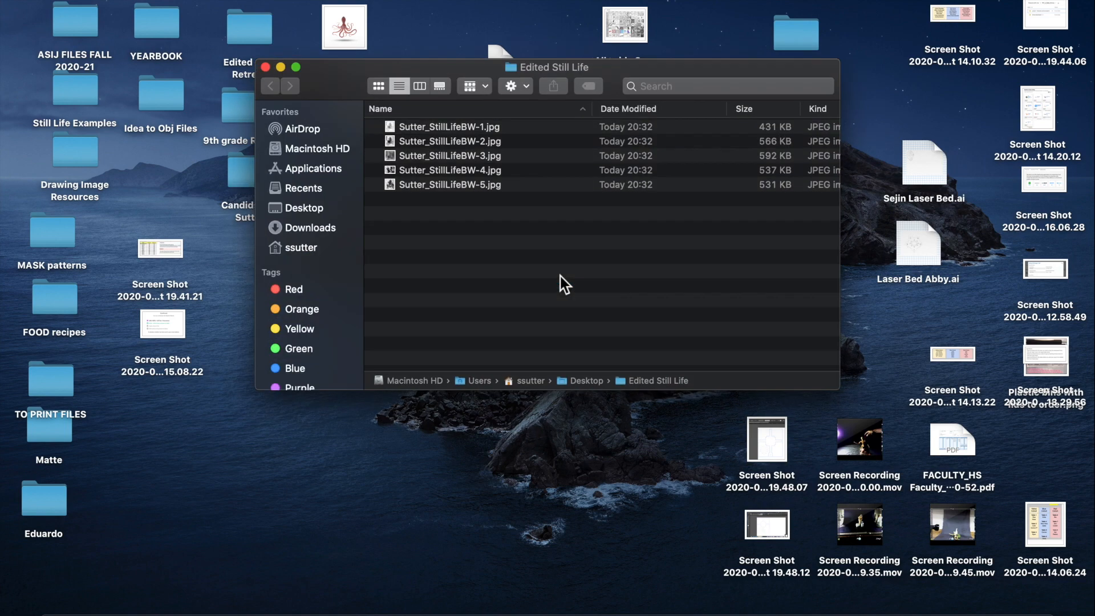
Quick Look through the exported StillLifeBW JPEGs to the last one, then return to Lightroom.
click(433, 128)
key(space)
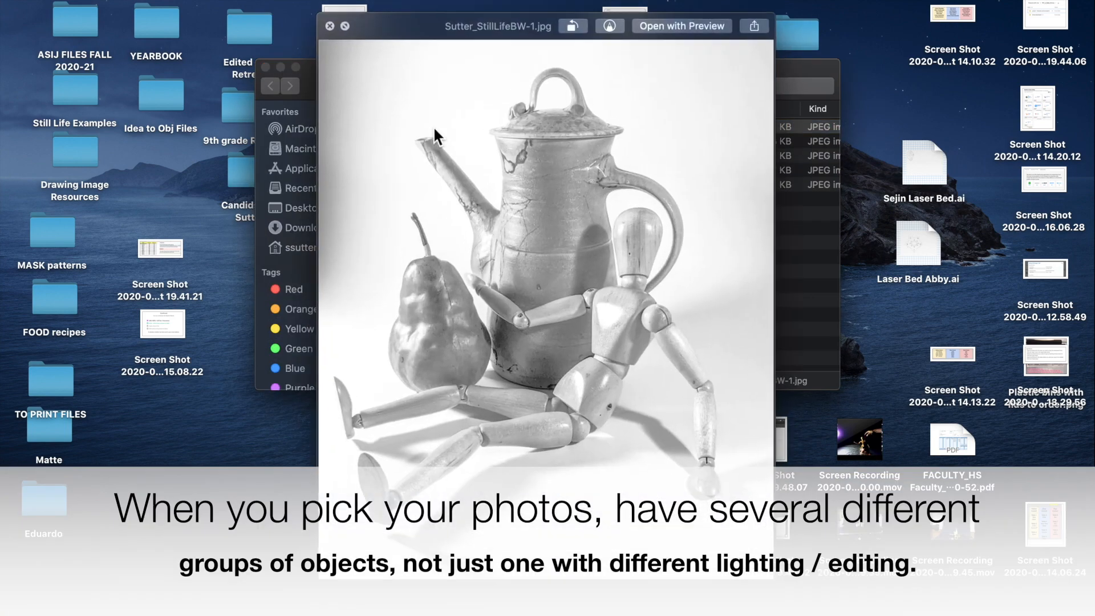
key(Down)
key(Down)
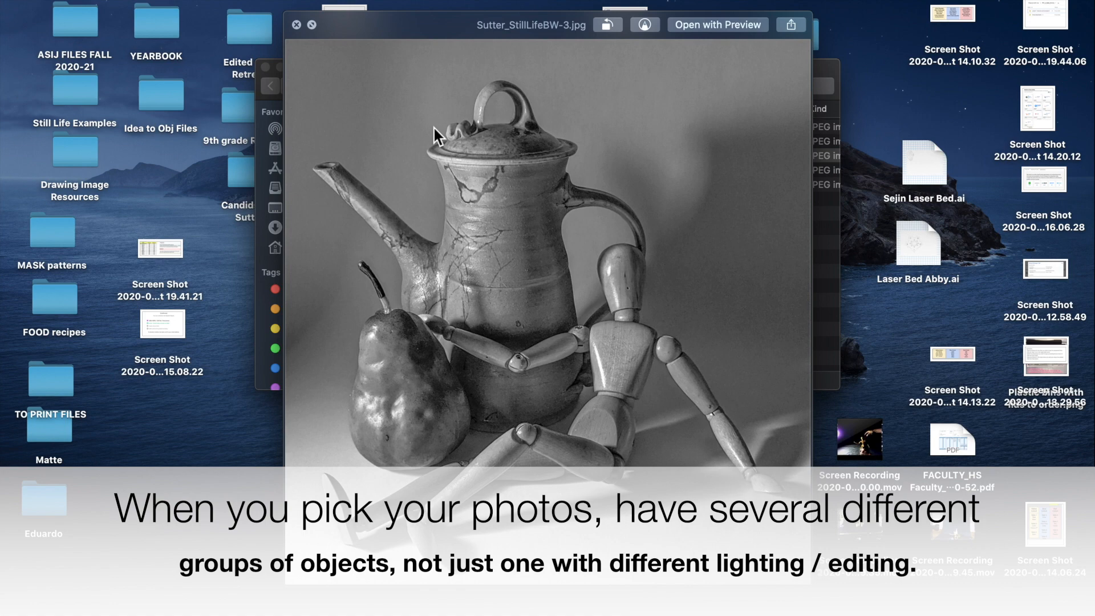
key(Down)
key(Down)
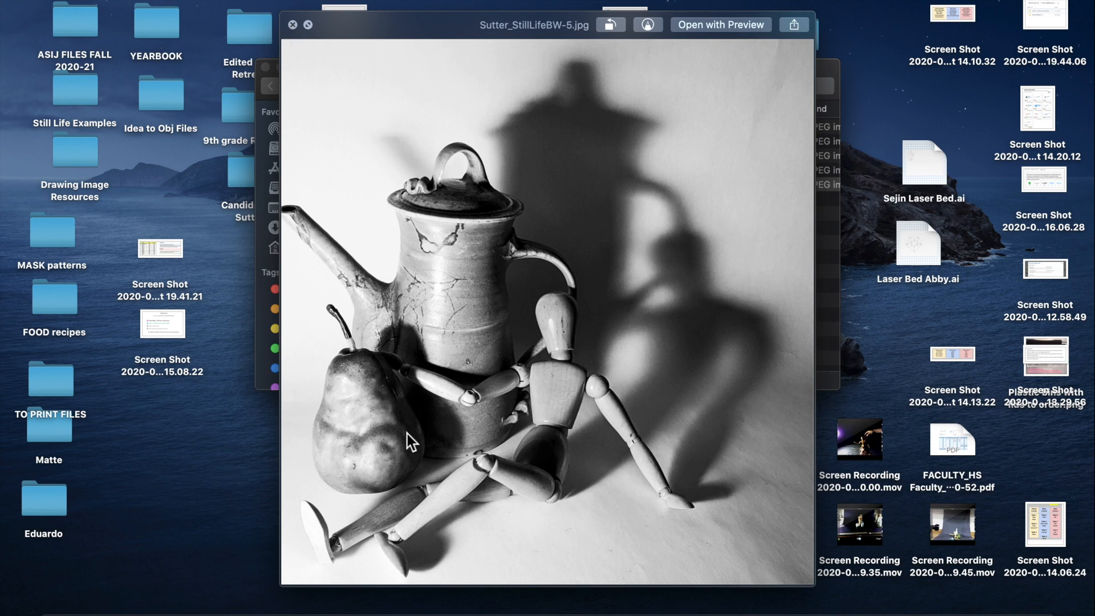
scroll(433, 409, up, 5)
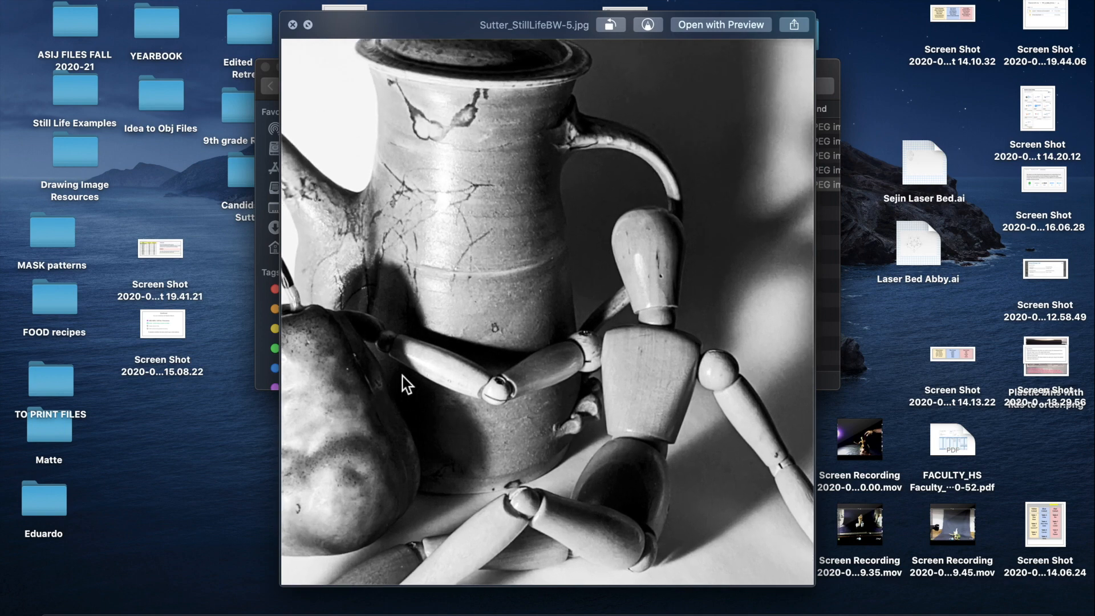
mouse_move(481, 614)
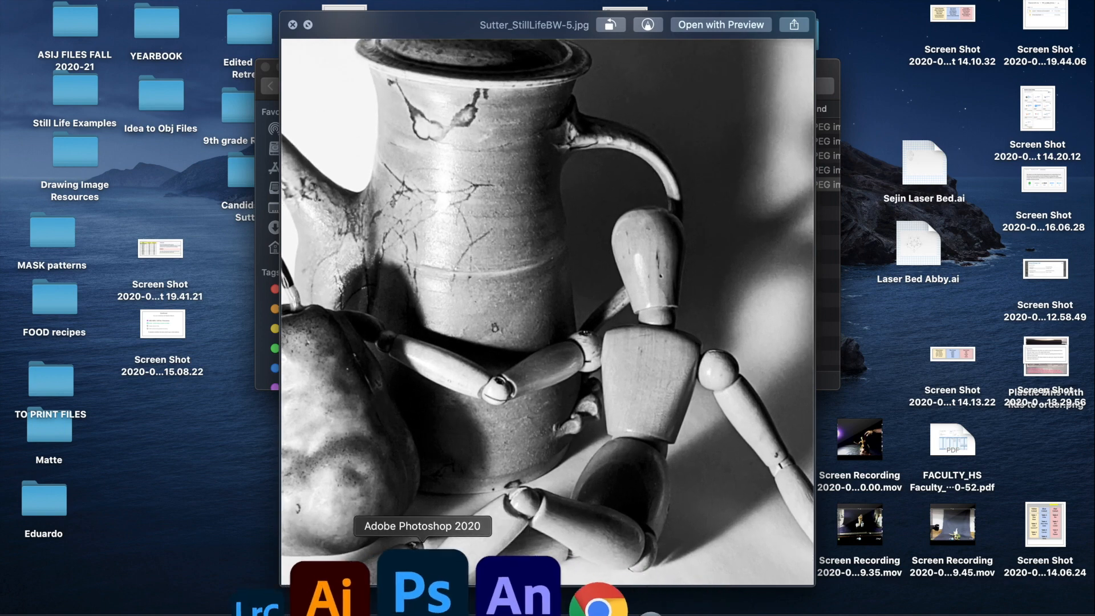
click(363, 590)
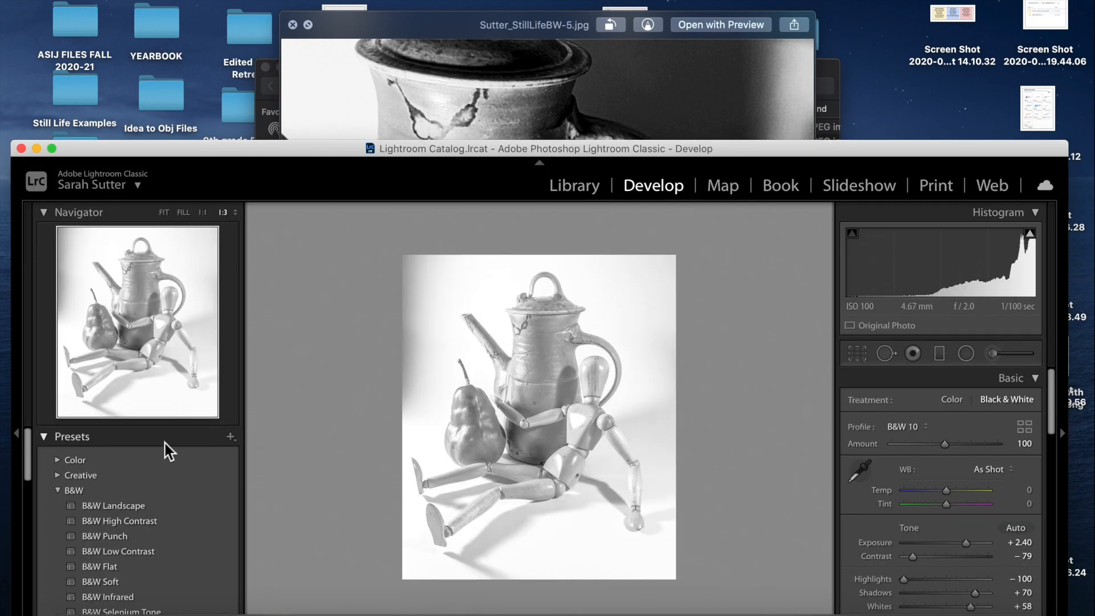
Maximize Lightroom and apply the existing crop on the shadowy teapot-and-pear photo.
double_click(441, 148)
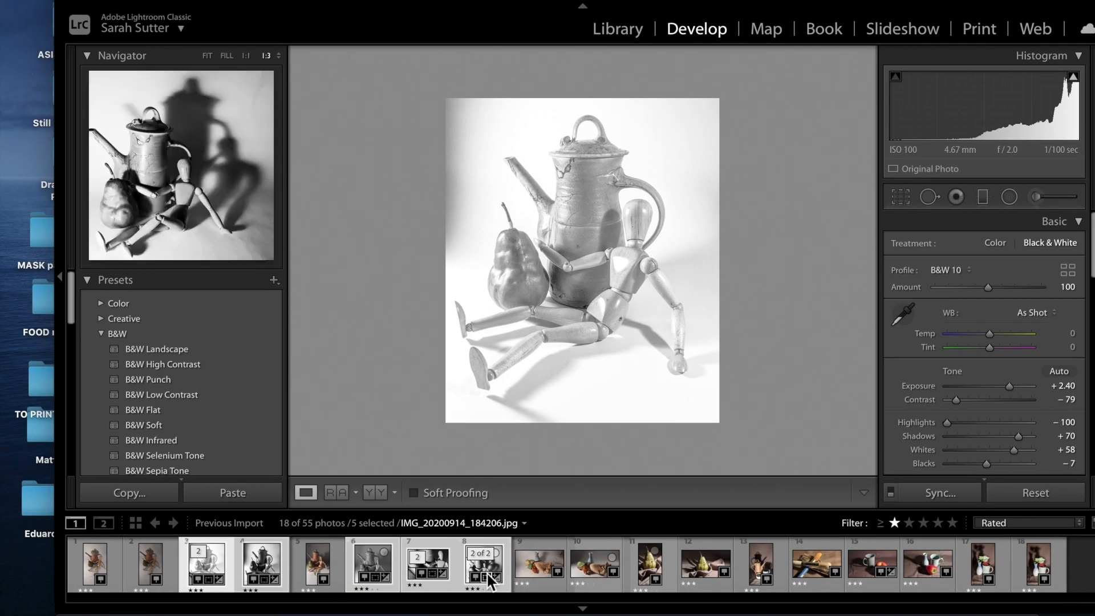
click(489, 577)
key(r)
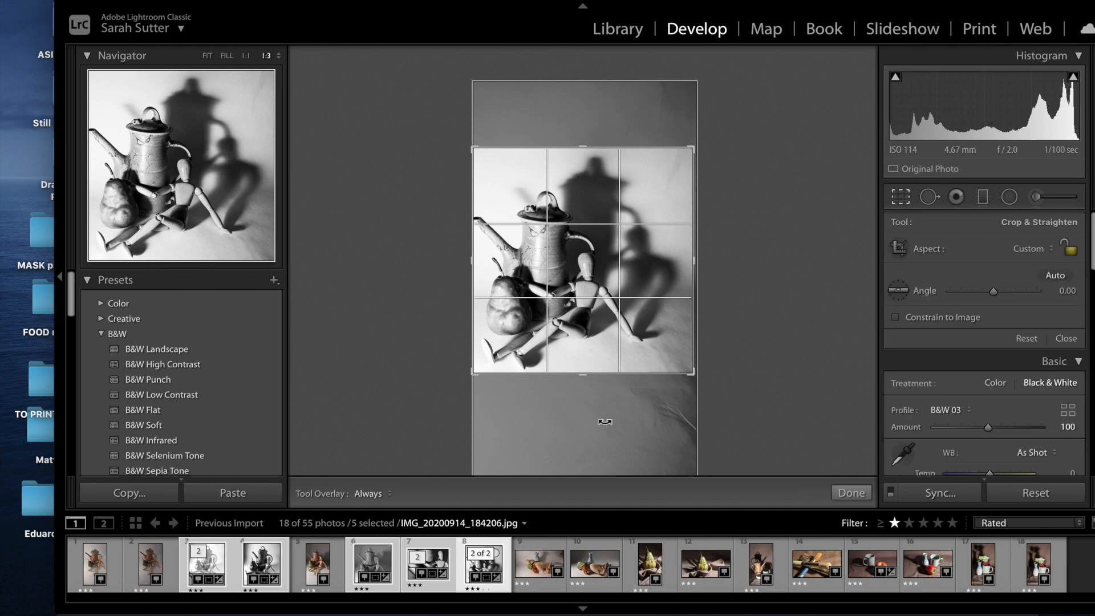
click(856, 492)
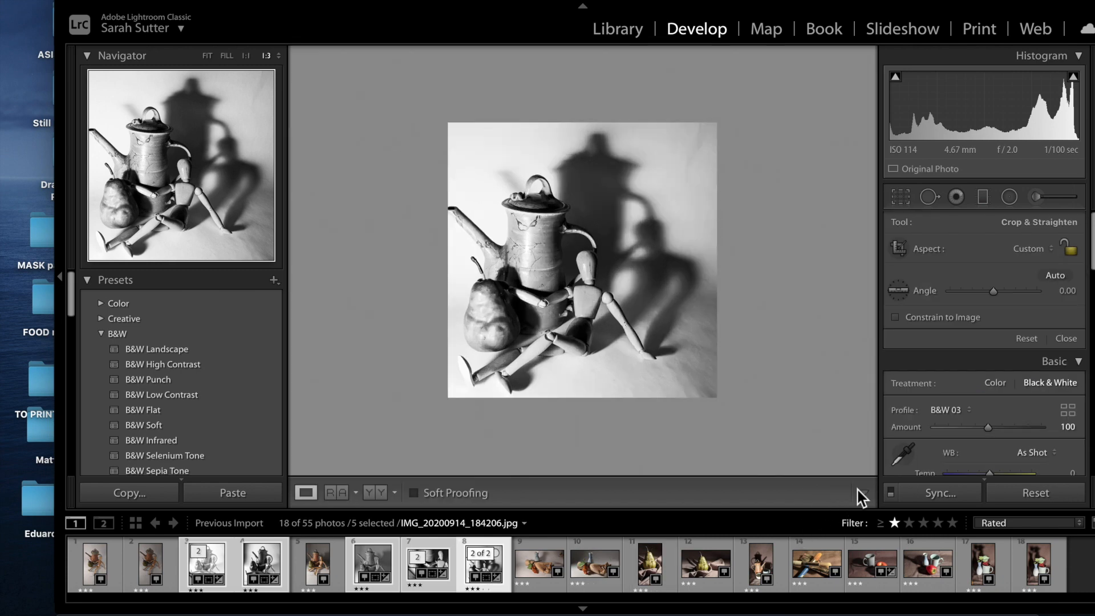
Zoom in on the teapot and set Shadows to +12.
click(549, 338)
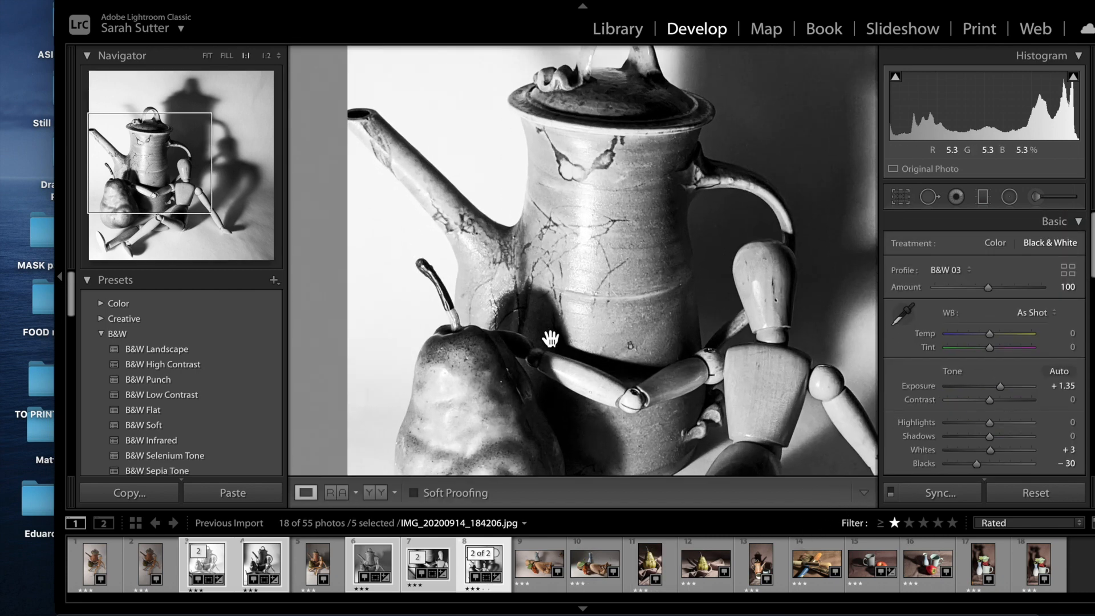
scroll(551, 342, down, 3)
scroll(553, 344, up, 3)
scroll(556, 341, left, 4)
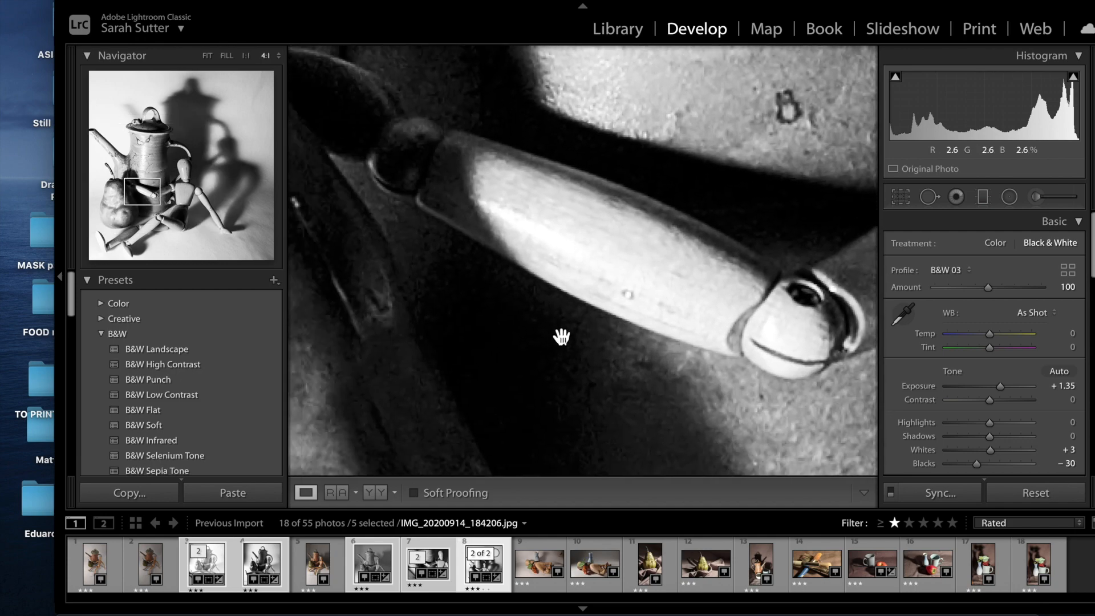
scroll(561, 336, down, 4)
scroll(560, 335, down, 2)
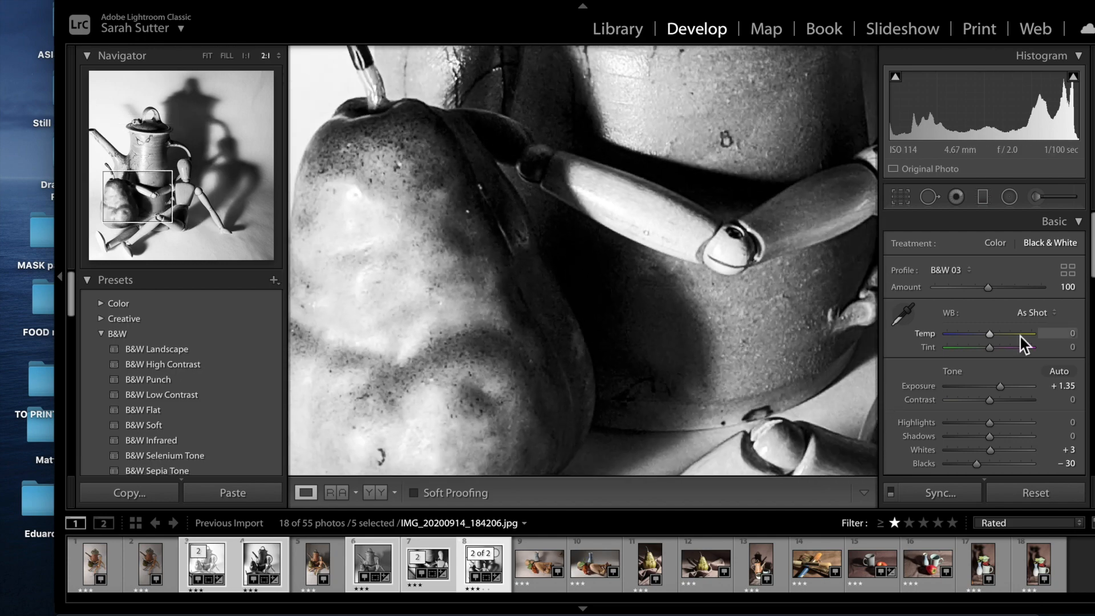
drag(990, 436, 1012, 437)
drag(1012, 438, 995, 437)
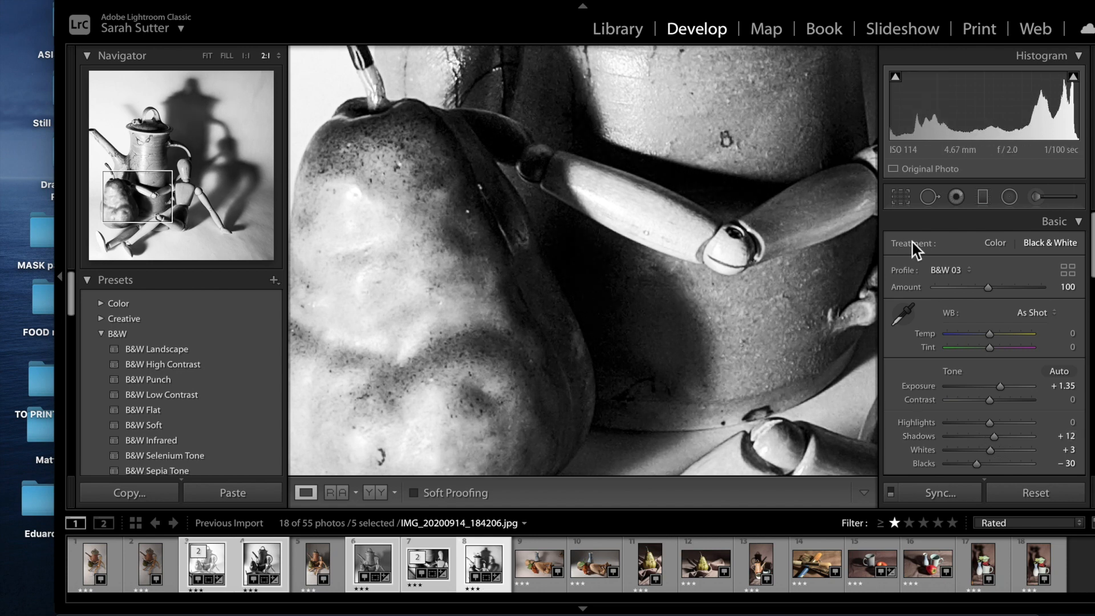
Draw a Radial Filter ellipse and rotate it onto the pear.
click(1011, 197)
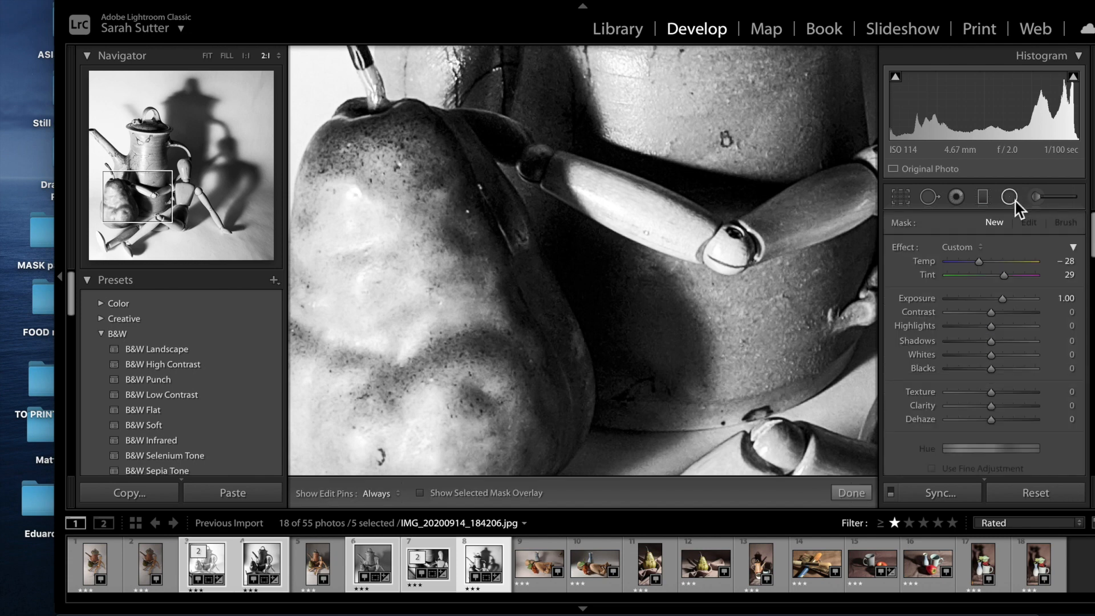
drag(558, 253, 687, 498)
drag(708, 370, 730, 332)
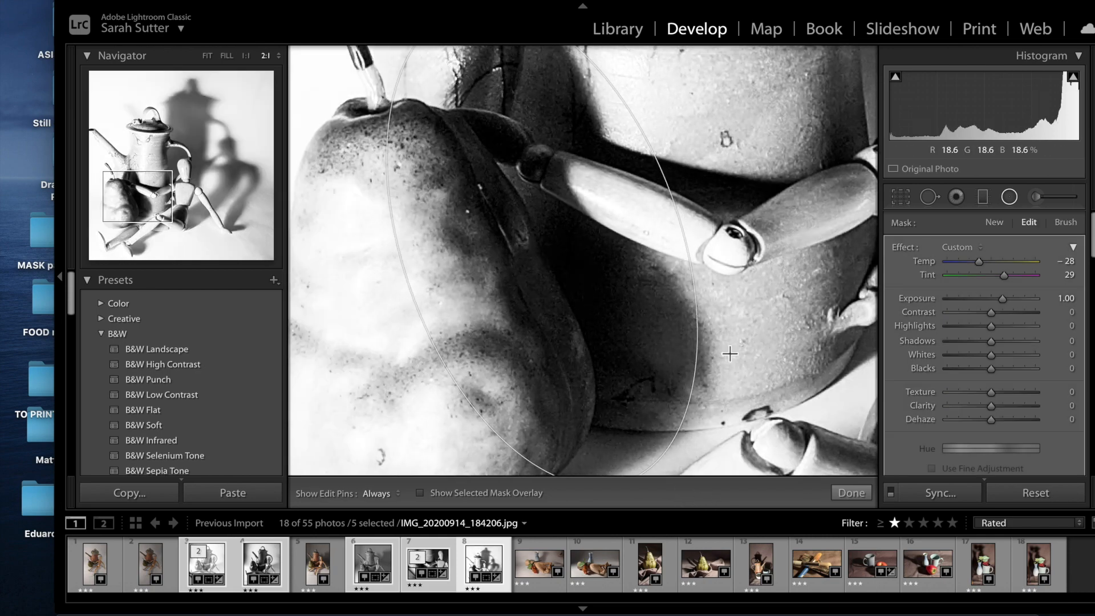
drag(618, 342, 641, 359)
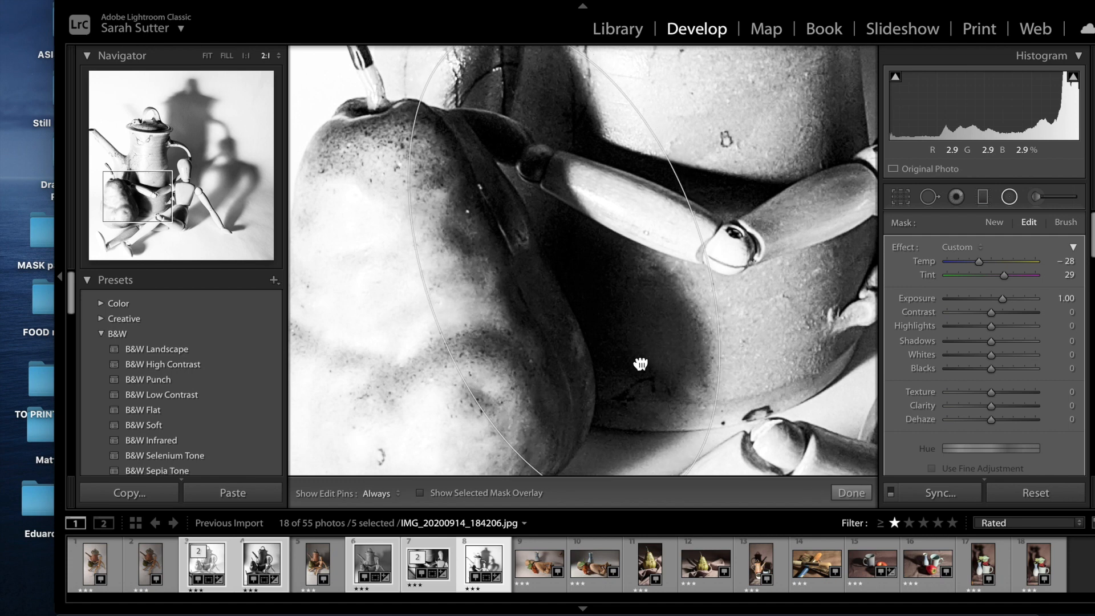
scroll(979, 368, down, 3)
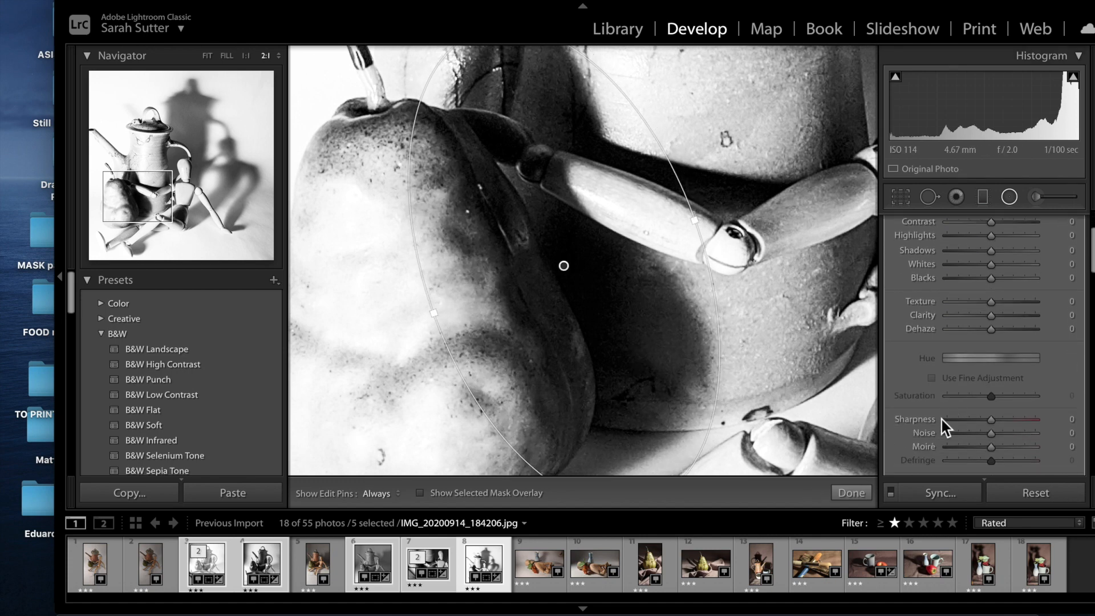
scroll(954, 402, down, 3)
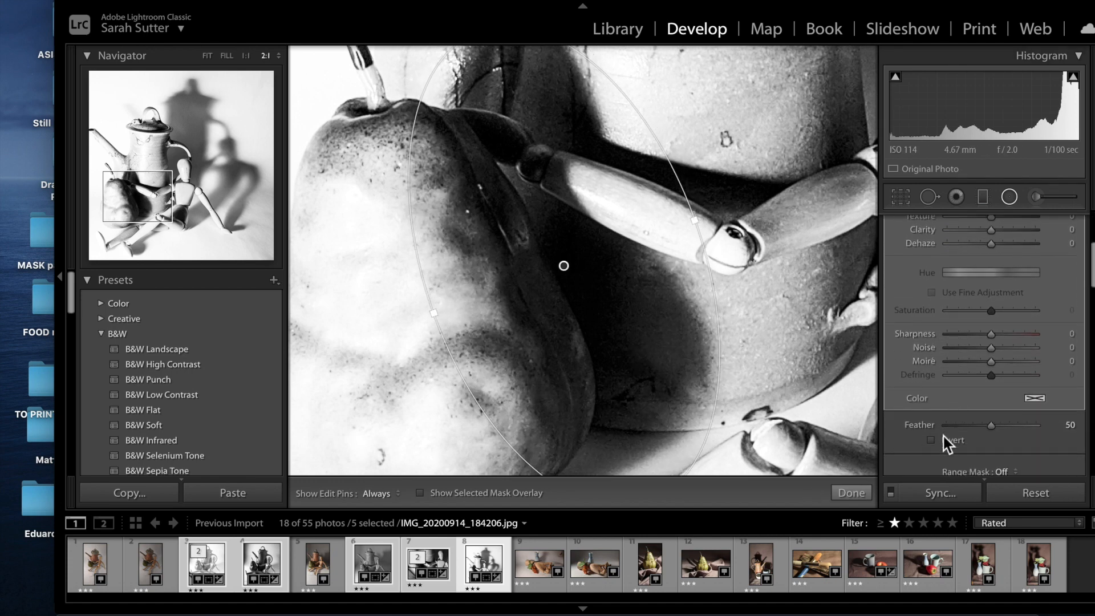
Invert the radial mask and set its Exposure to +1.35 and Shadows to +13.
click(931, 440)
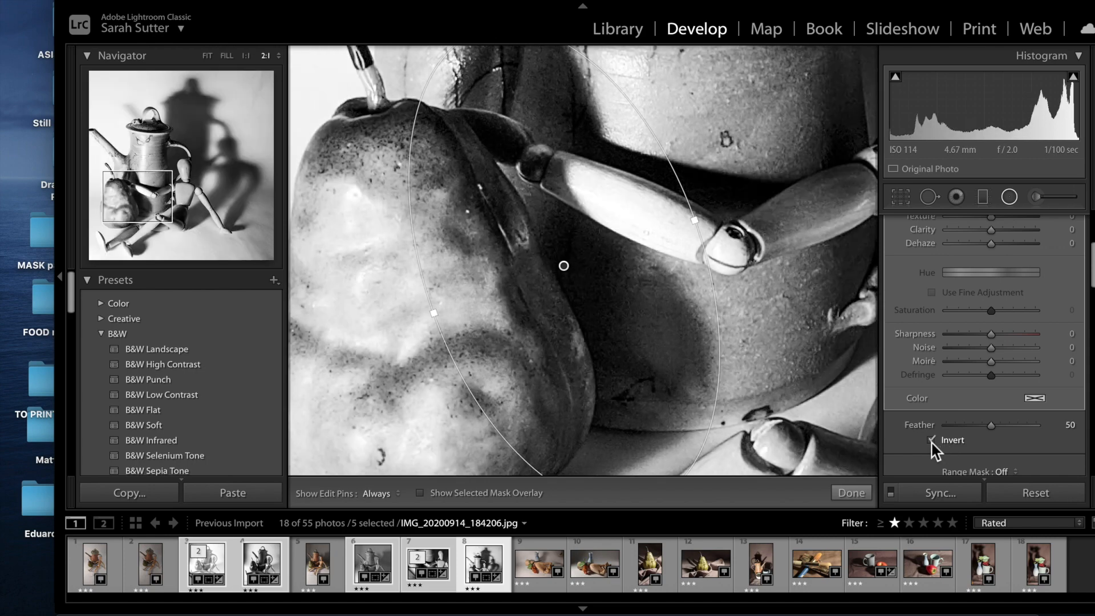
scroll(980, 306, up, 6)
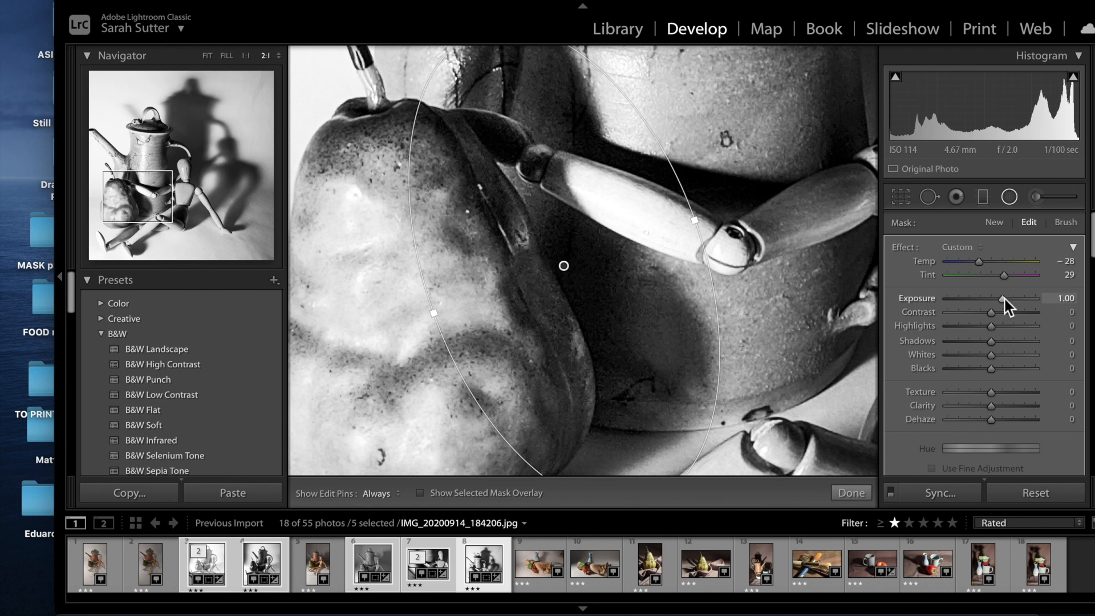
drag(1008, 299, 1008, 298)
mouse_move(1006, 341)
mouse_down()
mouse_move(1038, 343)
mouse_move(998, 344)
mouse_up()
Move the ellipse up and shorten it to fit the pear.
key(z)
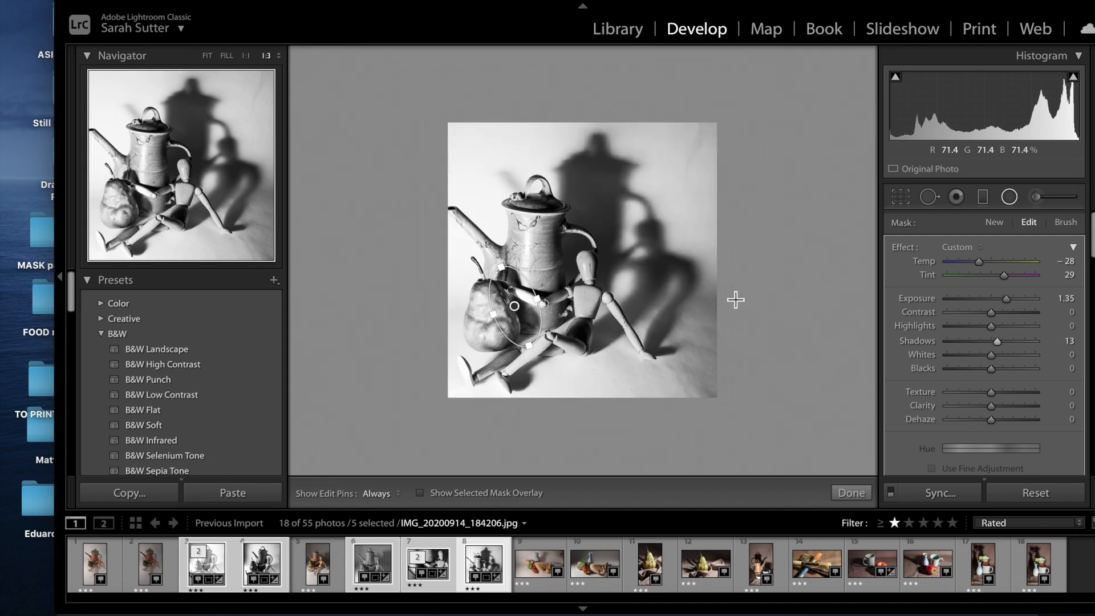
key(ctrl+equal)
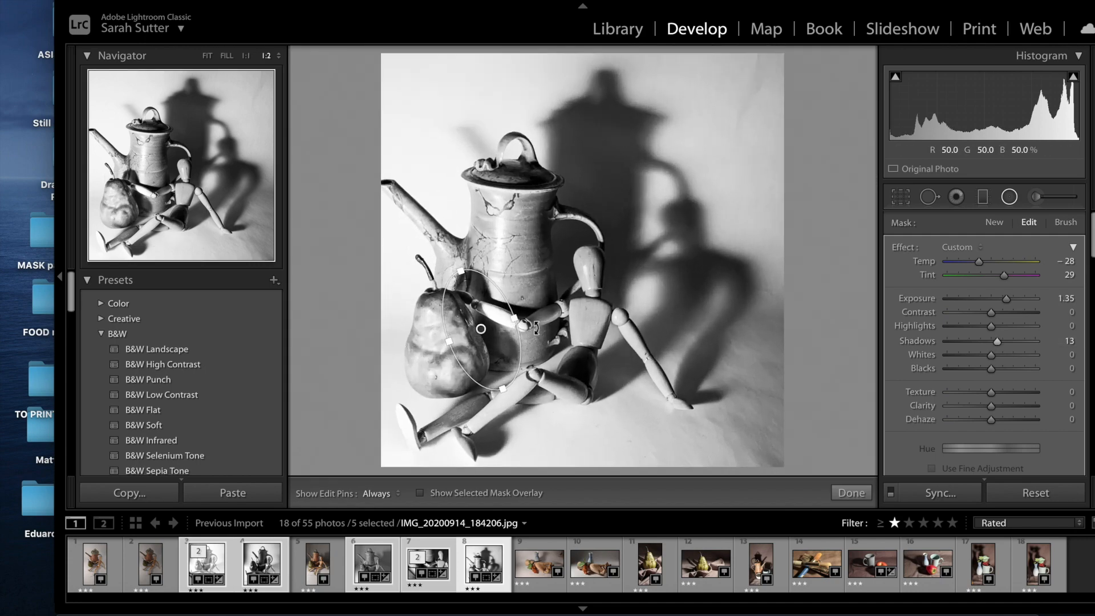
mouse_move(490, 337)
mouse_down()
mouse_move(481, 324)
mouse_move(622, 291)
mouse_move(487, 330)
mouse_move(627, 228)
mouse_move(603, 183)
mouse_move(598, 206)
mouse_move(492, 334)
mouse_up()
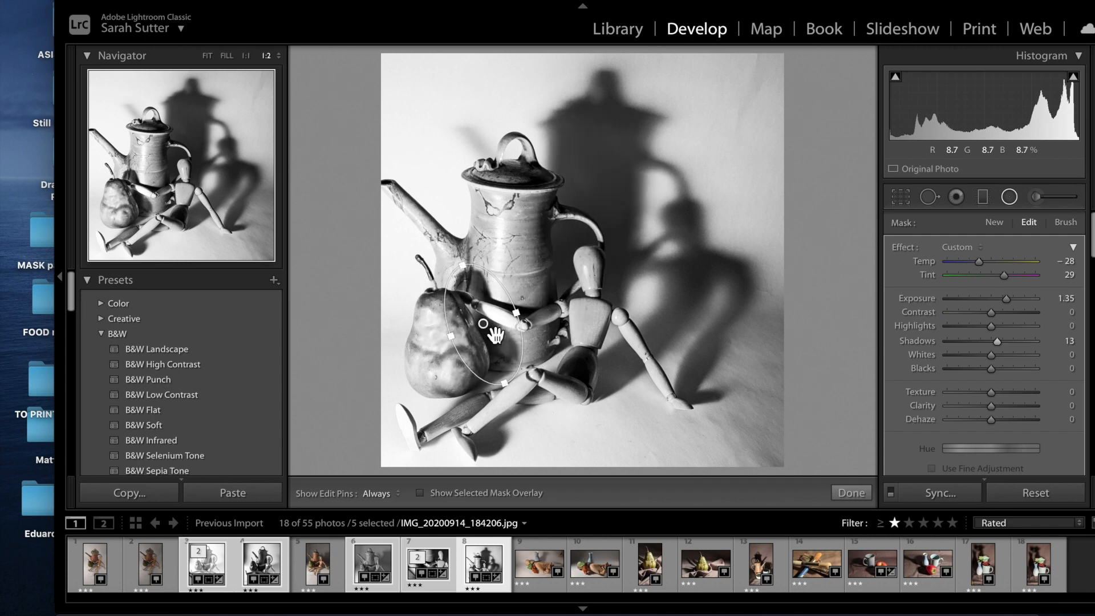
drag(511, 387, 487, 328)
Close the Radial Filter and zoom in to check the pear.
double_click(487, 328)
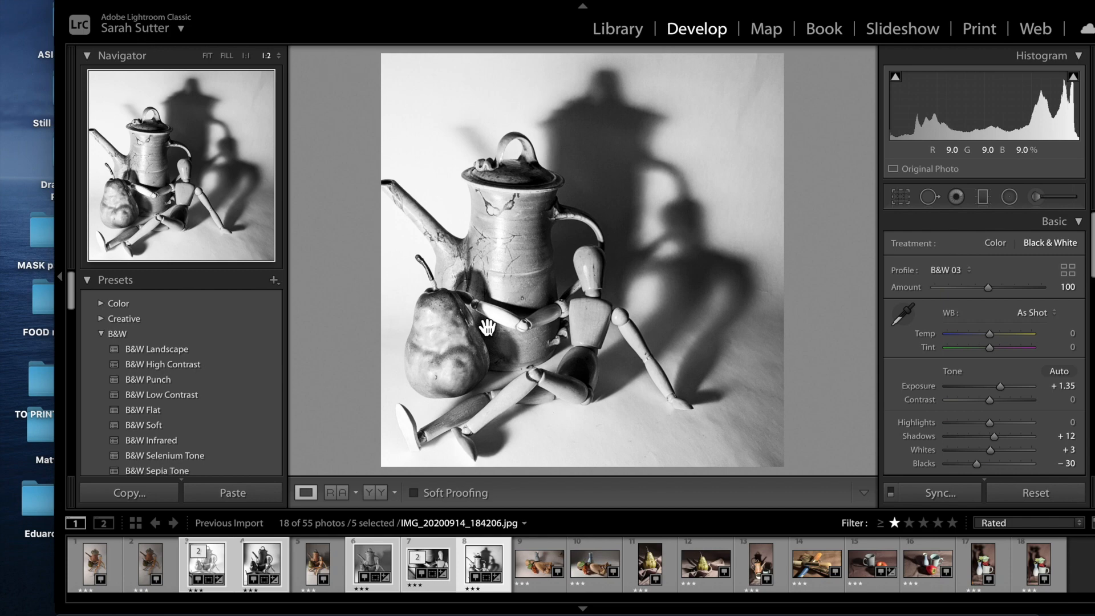
click(501, 348)
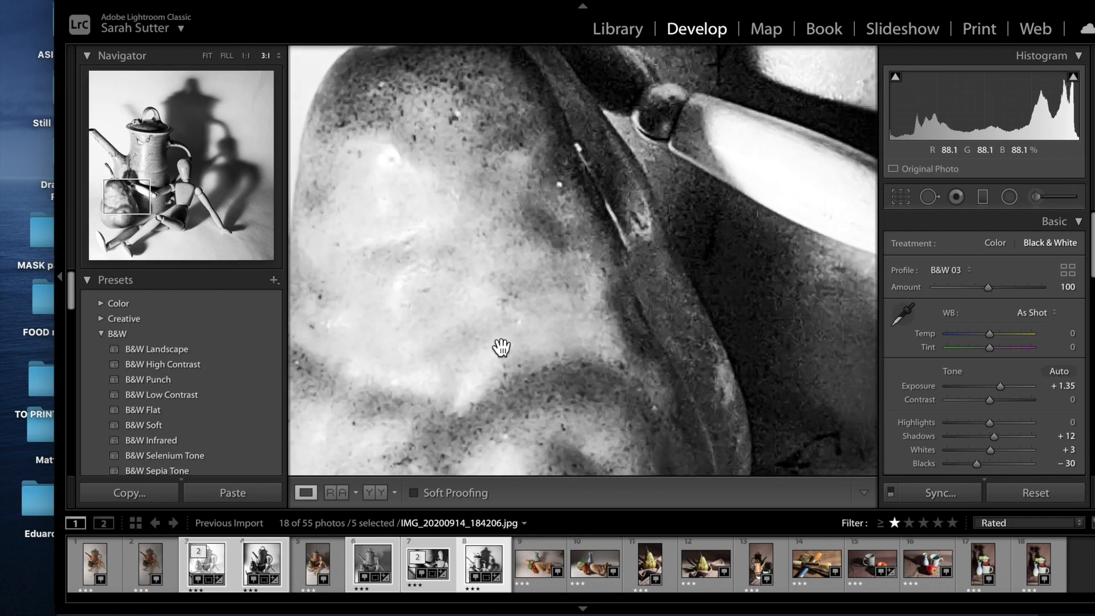
scroll(501, 347, right, 2)
scroll(501, 347, up, 3)
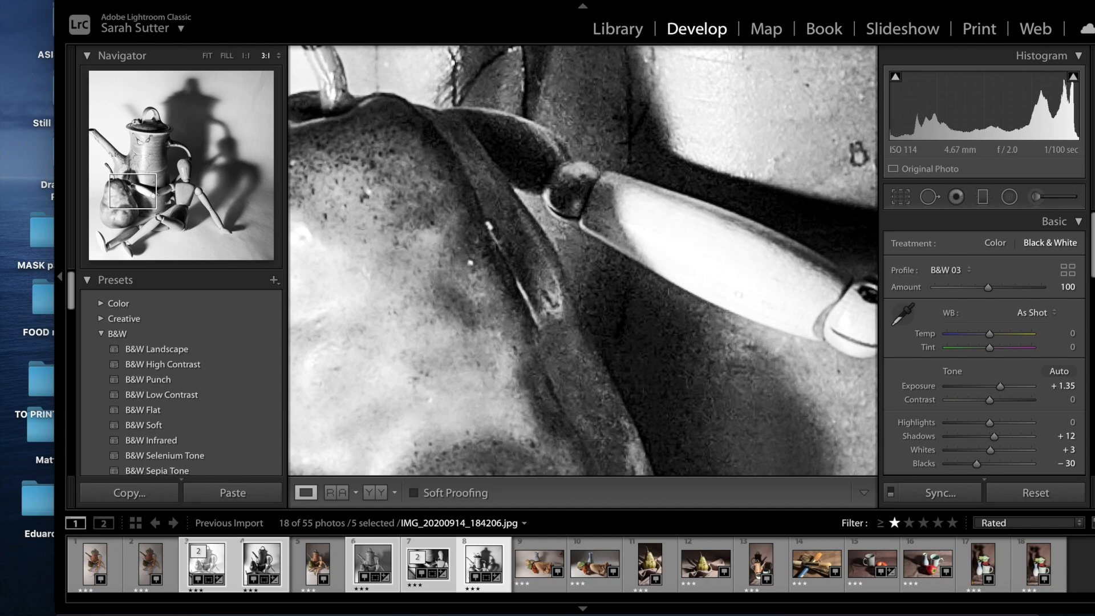
Export the five selected photos again with the sequence Start Number set to 6.
click(153, 1)
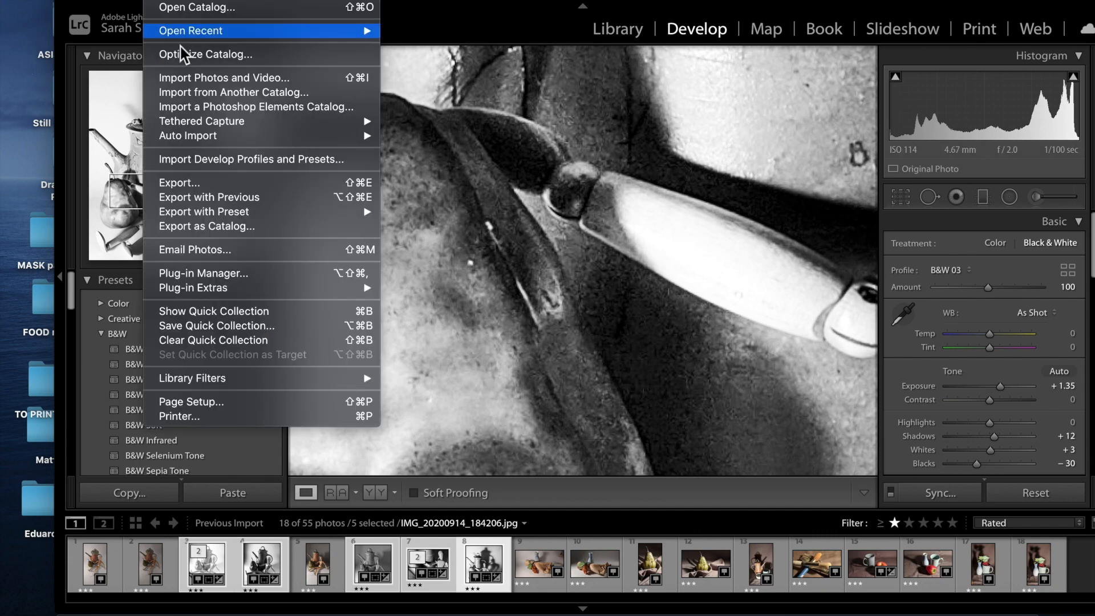
click(212, 184)
click(892, 240)
text(6)
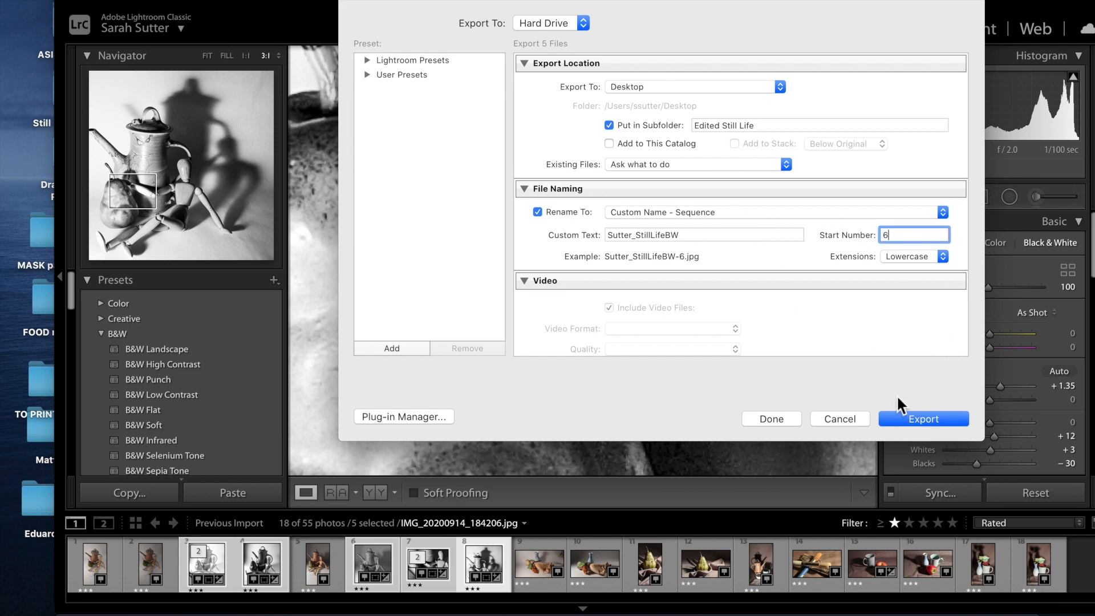
click(915, 418)
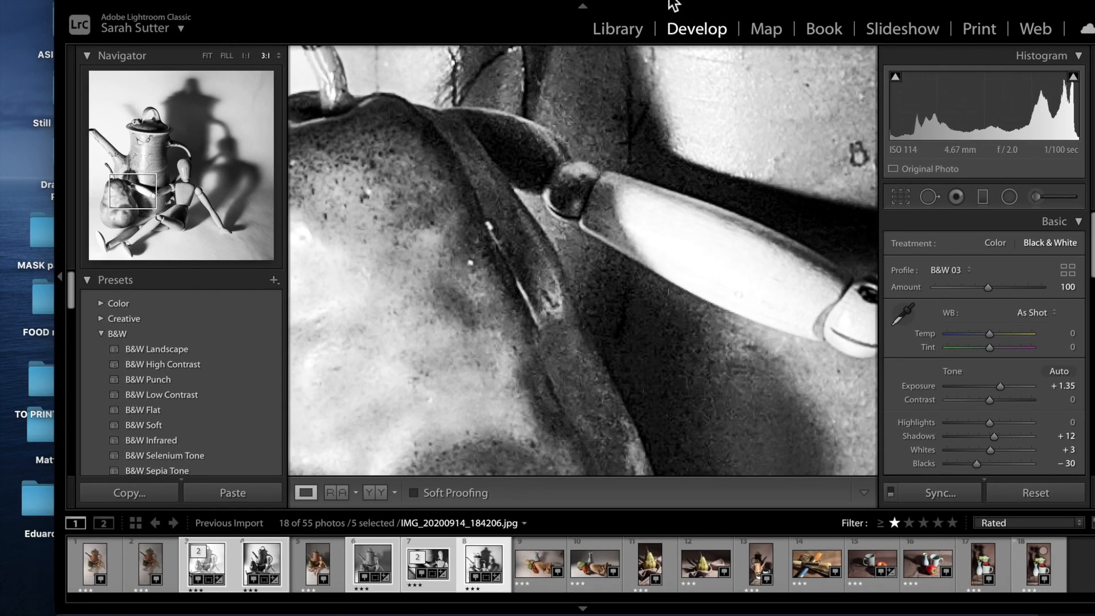
Quick Look Sutter_StillLifeBW-10.jpg to confirm ten exports, then close the Edited Still Life window.
drag(670, 1, 593, 323)
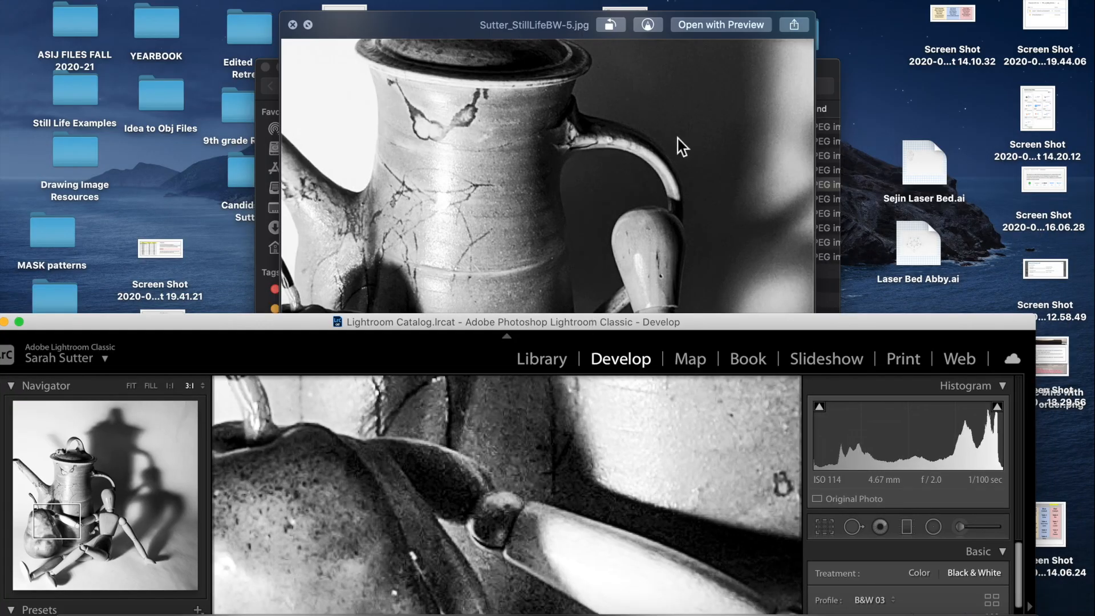
key(space)
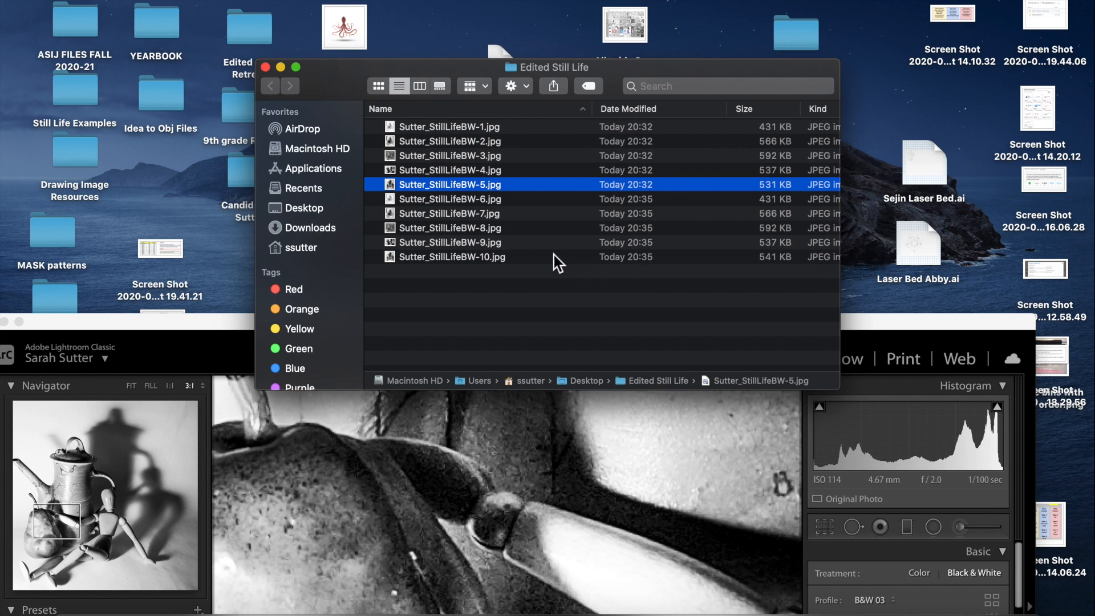
click(526, 258)
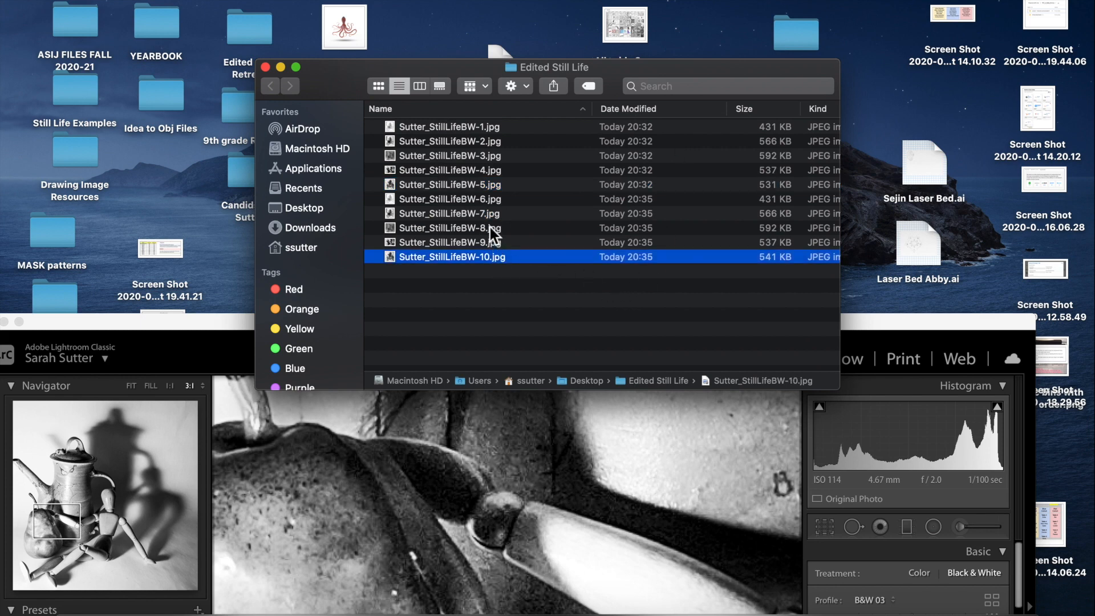
key(space)
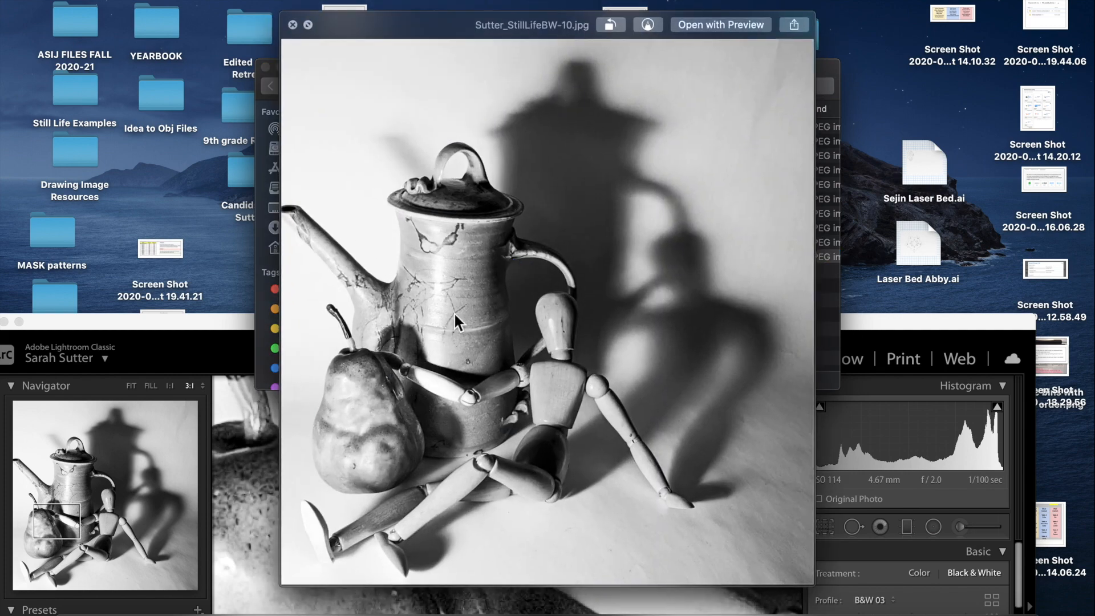
scroll(411, 375, up, 5)
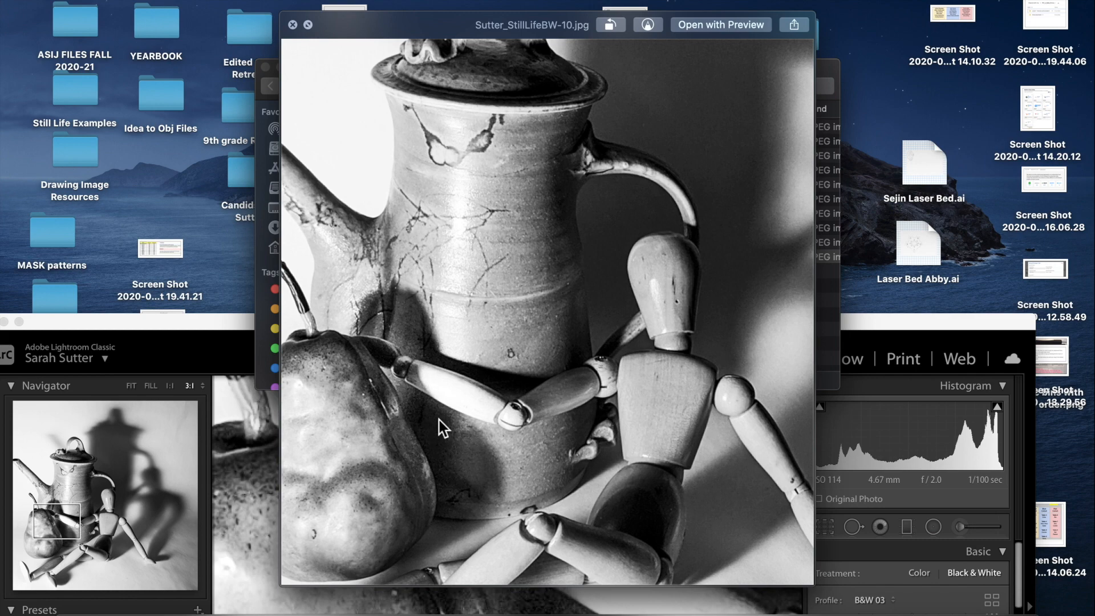
key(space)
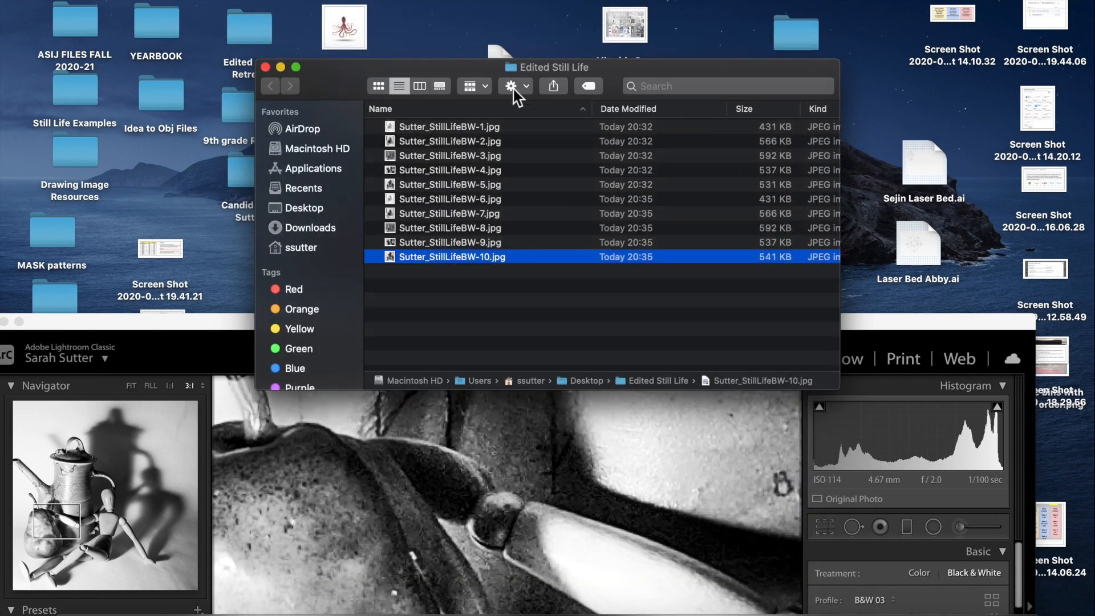
click(265, 66)
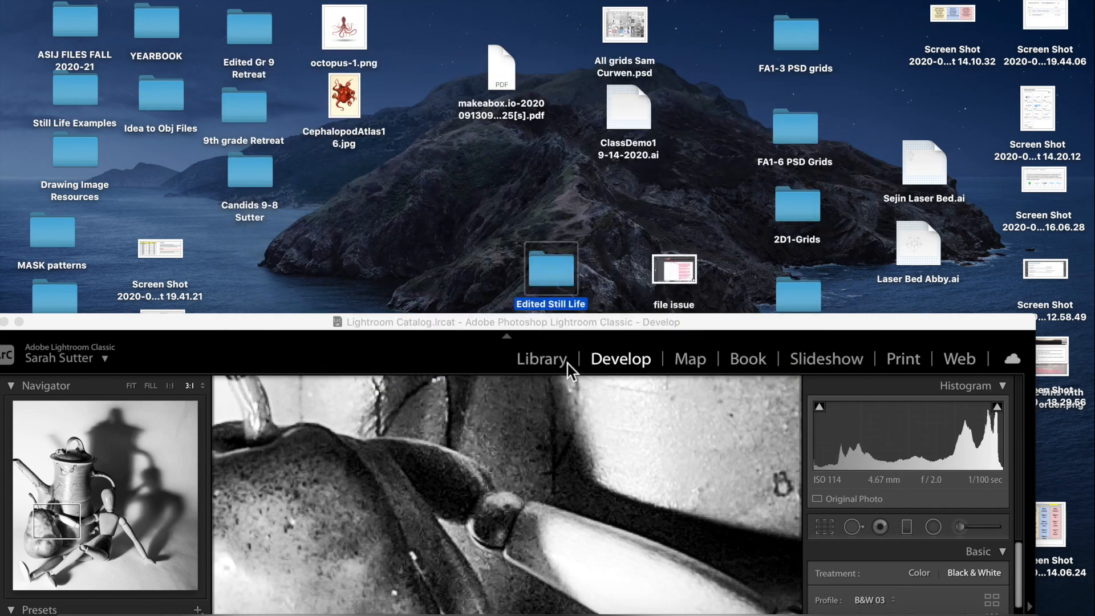
Restore the Lightroom window to fill the screen and zoom out to the full black-and-white teapot photo.
click(568, 320)
drag(568, 319, 605, 22)
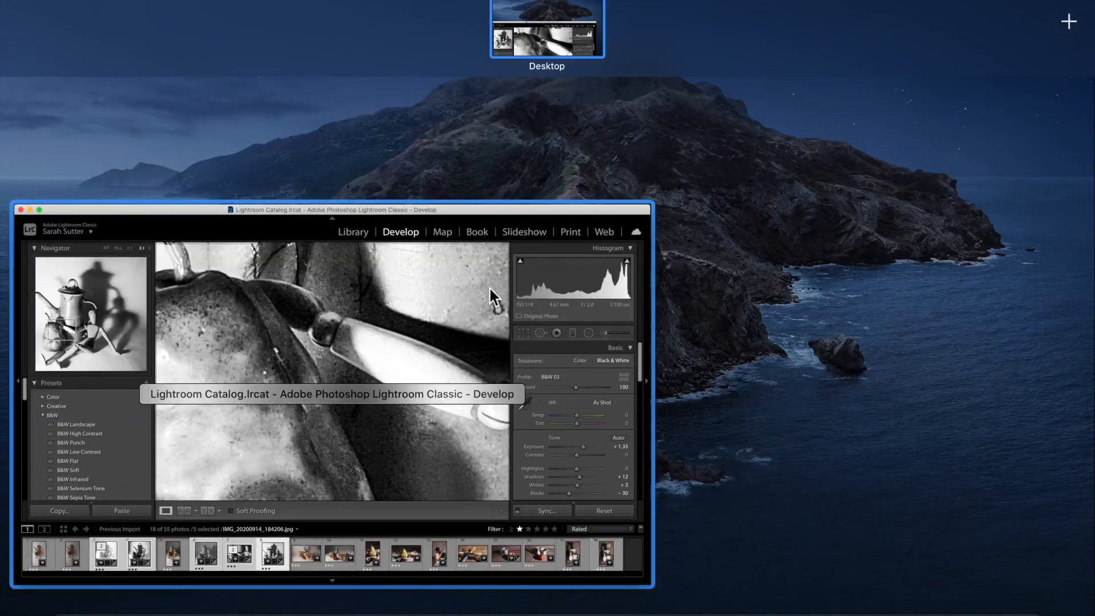
click(532, 208)
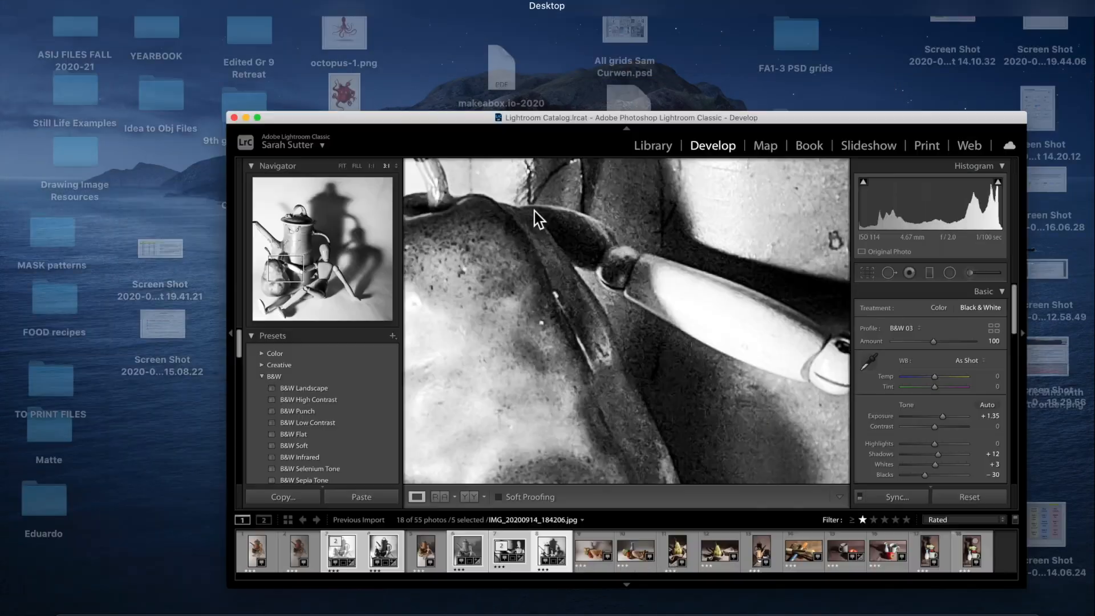
drag(712, 1, 179, 4)
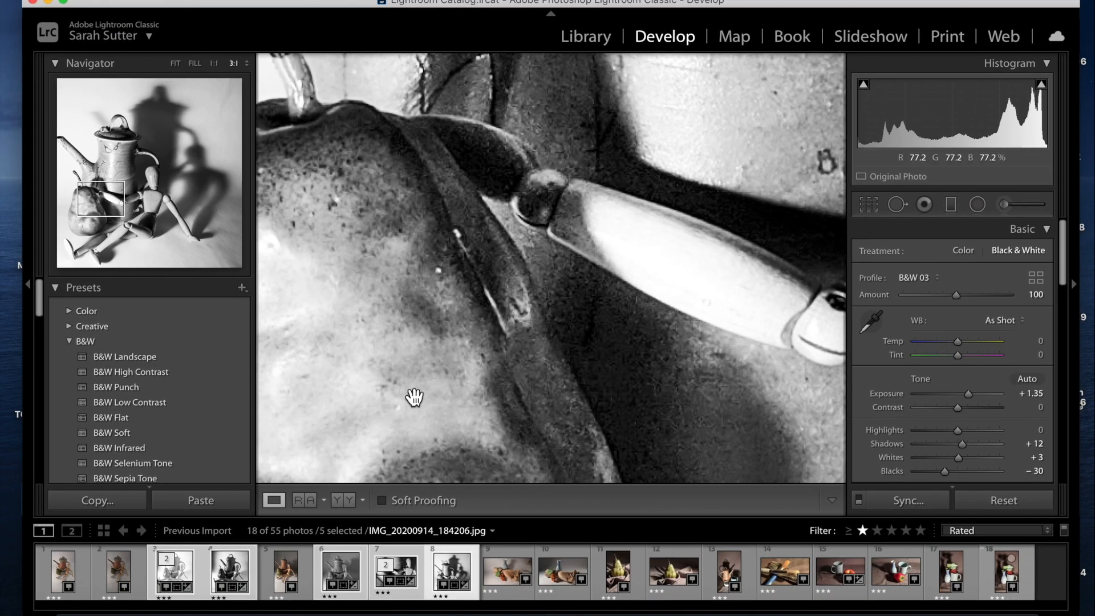
key(super+minus)
key(super+minus)
key(super+minus)
key(super+minus)
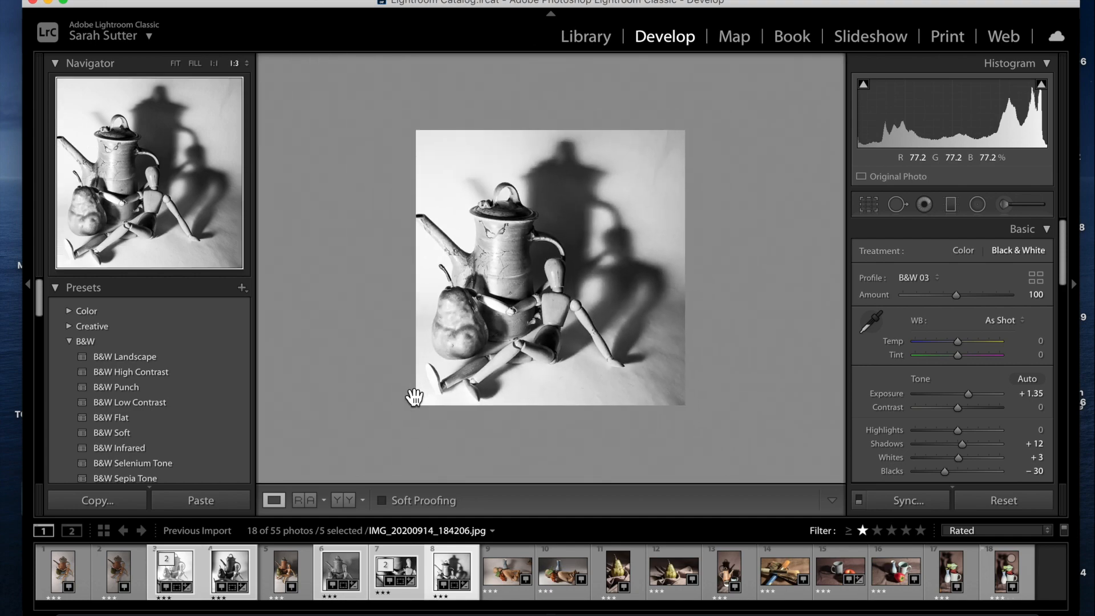